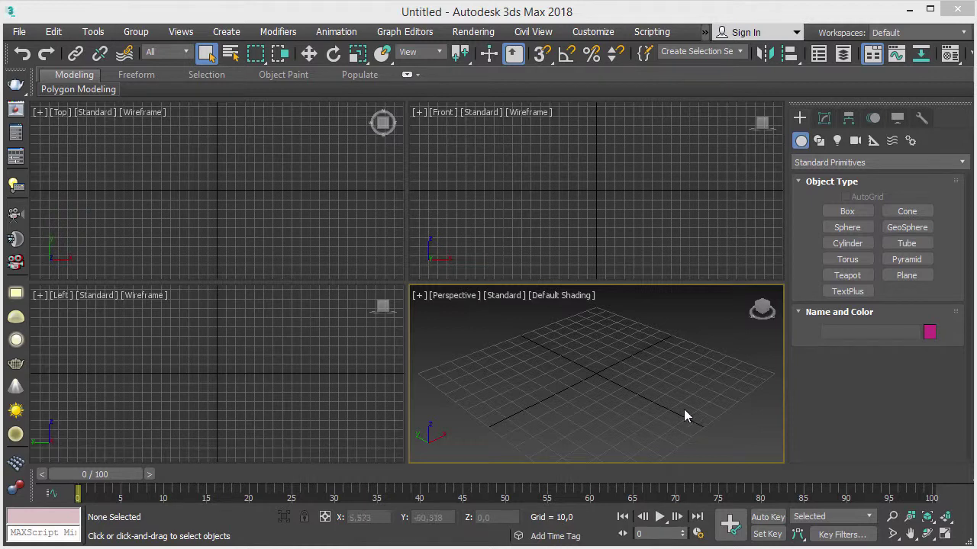
Open the Customize menu to reach Units Setup
{"action": "left_click", "coordinate": [589, 33]}
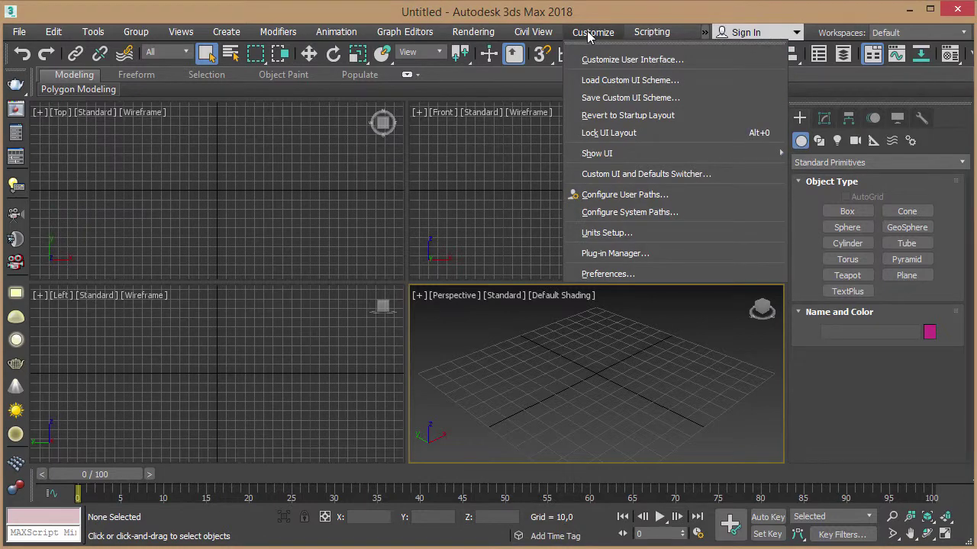
In Units Setup, set the display units to Metric millimetres
{"action": "left_click", "coordinate": [641, 237]}
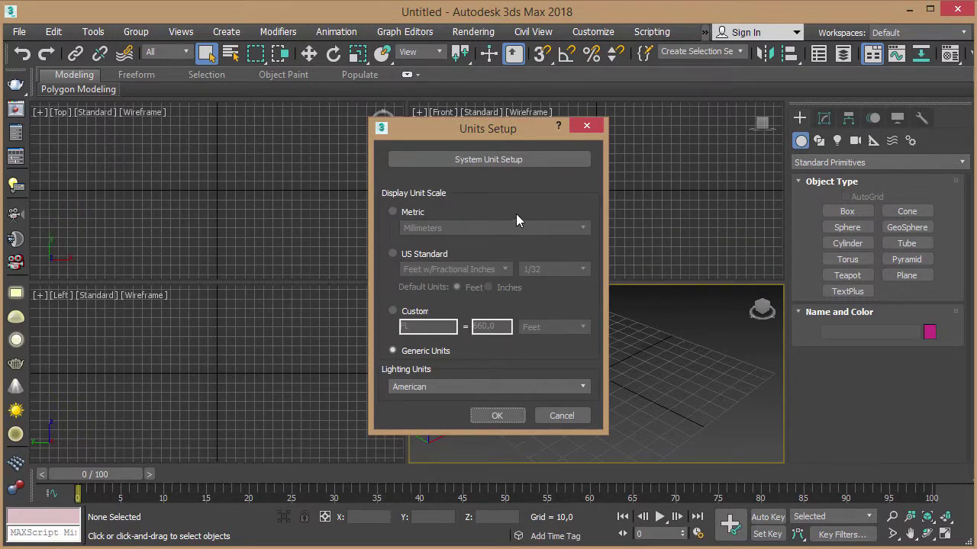
{"action": "left_click", "coordinate": [407, 216]}
{"action": "left_click", "coordinate": [483, 228]}
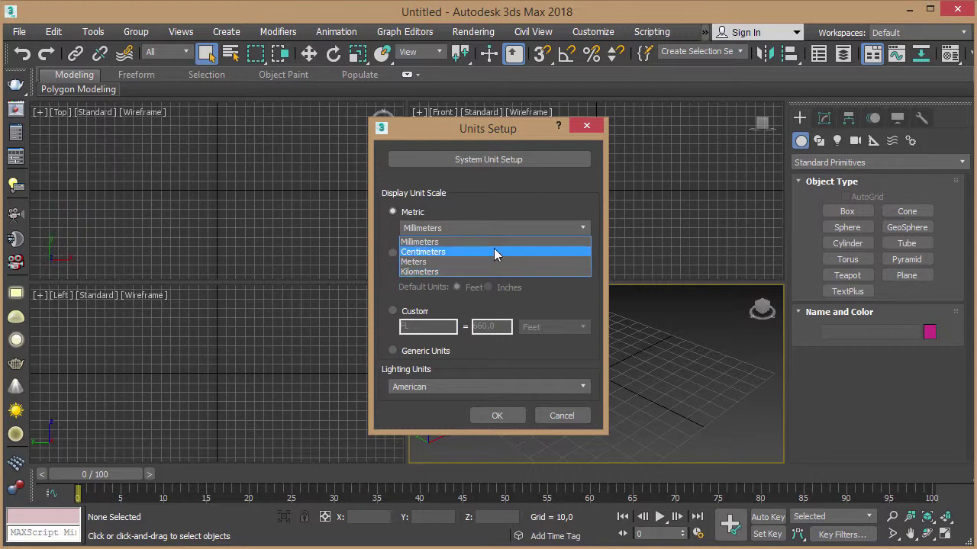
{"action": "left_click", "coordinate": [495, 242]}
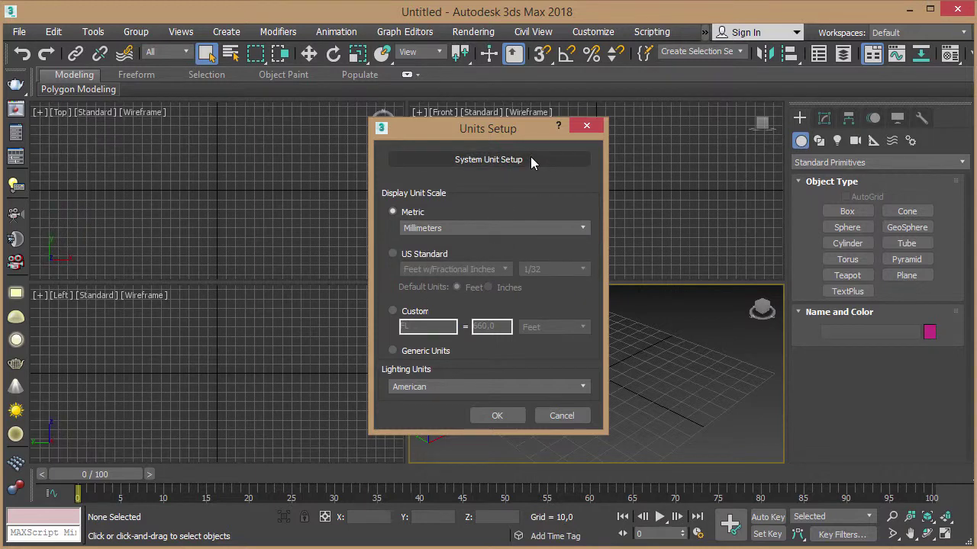
Set the system unit to millimetres and apply, so the grid reads 10,0 mm
{"action": "left_click", "coordinate": [530, 159]}
{"action": "left_click_drag", "start_coordinate": [509, 191], "coordinate": [738, 183]}
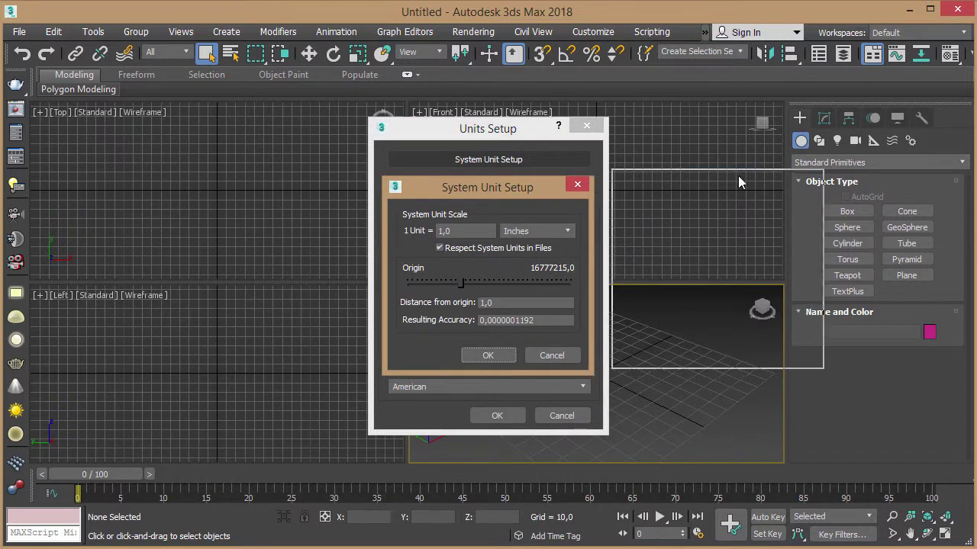
{"action": "left_click", "coordinate": [795, 224]}
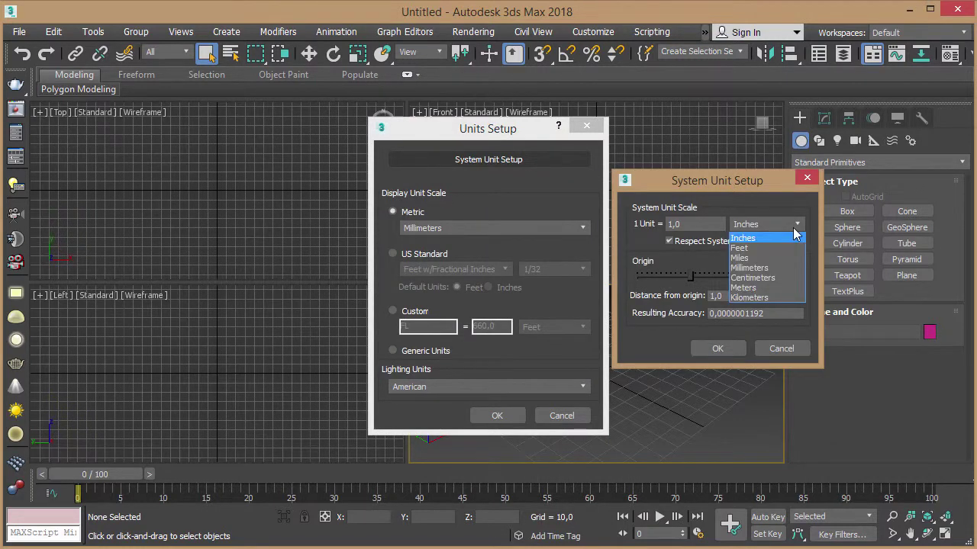
{"action": "left_click", "coordinate": [761, 268]}
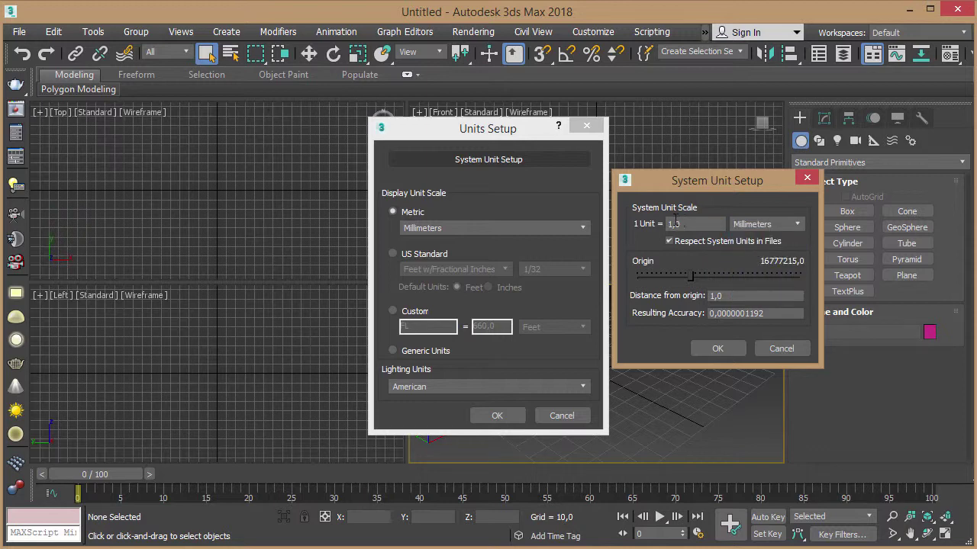
{"action": "left_click", "coordinate": [682, 221]}
{"action": "double_click", "coordinate": [682, 221]}
{"action": "left_click_drag", "start_coordinate": [710, 181], "coordinate": [713, 180]}
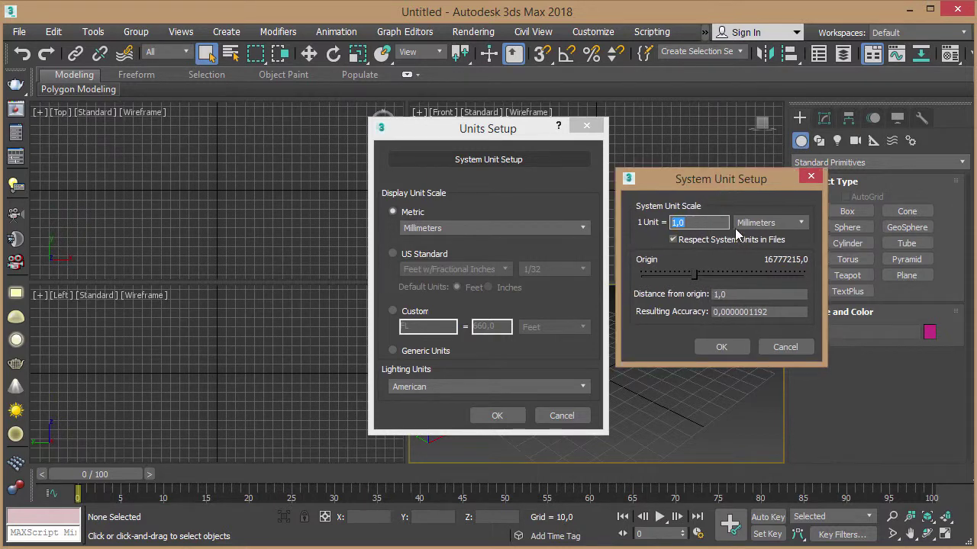
{"action": "left_click", "coordinate": [723, 344]}
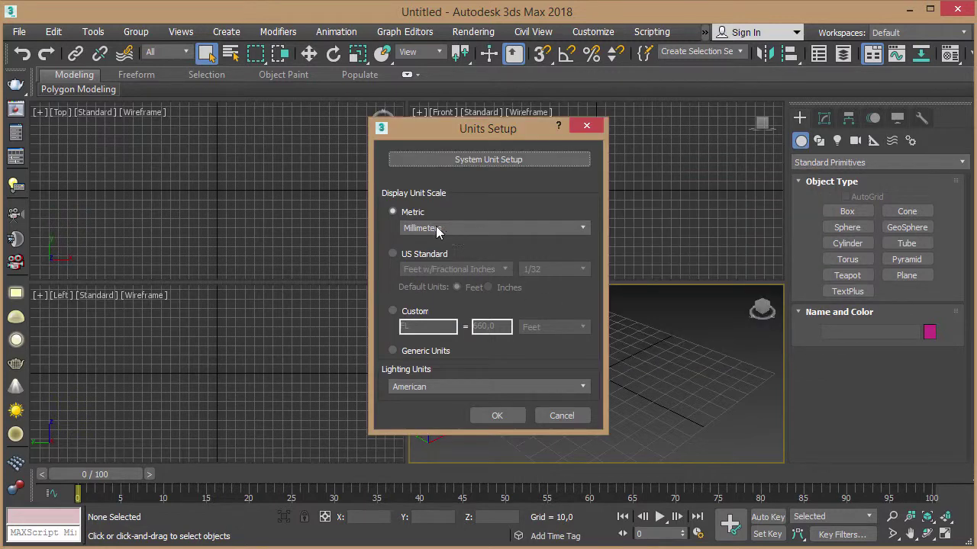
{"action": "left_click", "coordinate": [498, 417]}
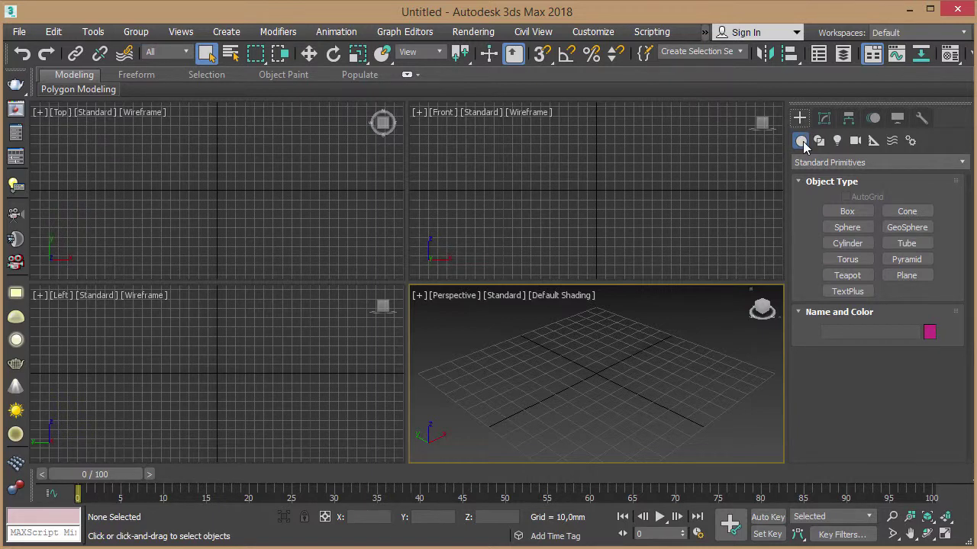
Pick Standard Primitives, activate the Box tool and expand its Keyboard Entry rollout
{"action": "left_click", "coordinate": [815, 162]}
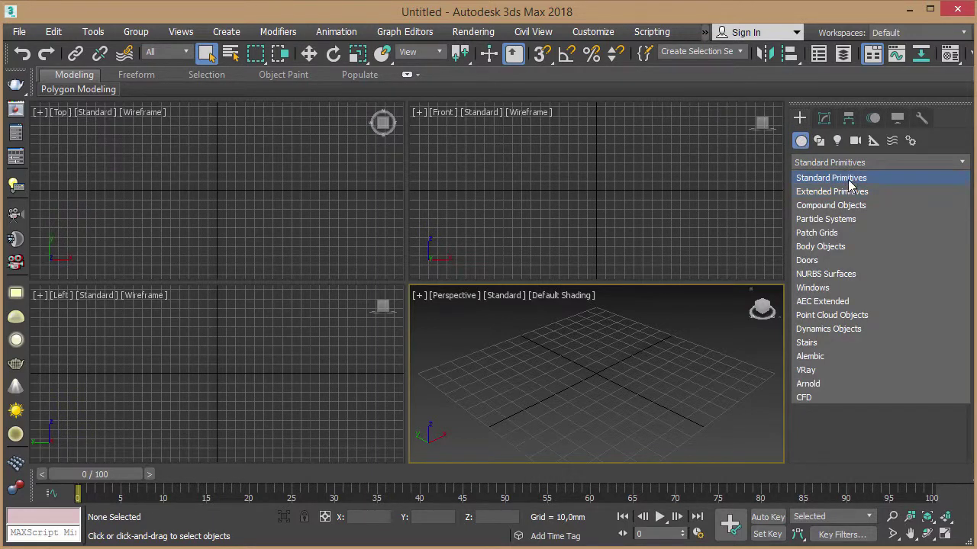
{"action": "left_click", "coordinate": [852, 179]}
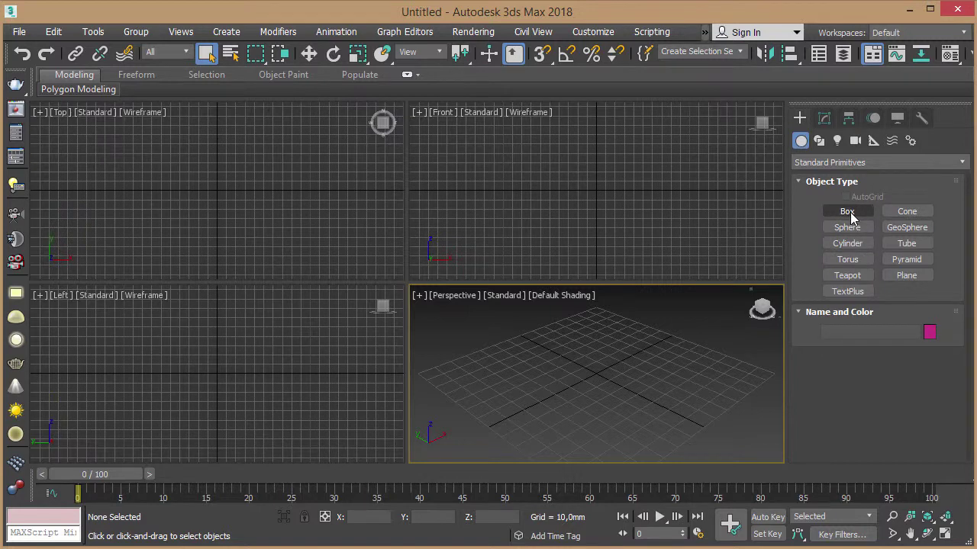
{"action": "left_click", "coordinate": [853, 217]}
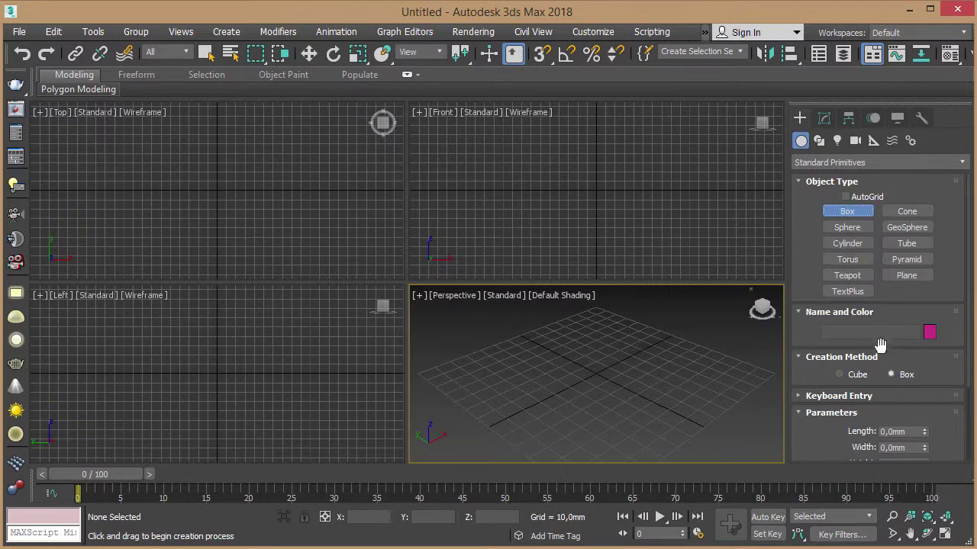
{"action": "left_click", "coordinate": [801, 396]}
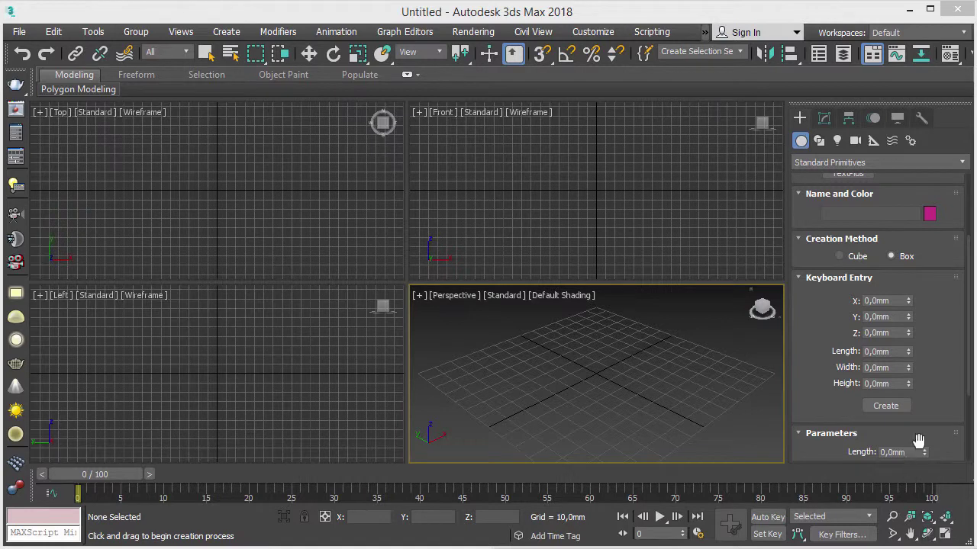
Create Box001 at the origin with Length 2000, Width 1000 and Height 30 mm
{"action": "left_click", "coordinate": [872, 350]}
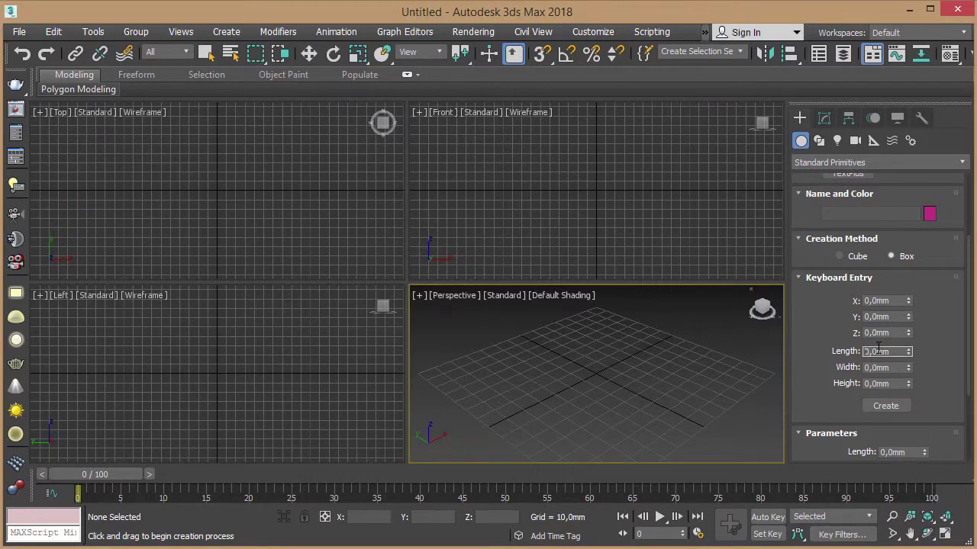
{"action": "type", "text": "200"}
{"action": "key", "text": "Tab"}
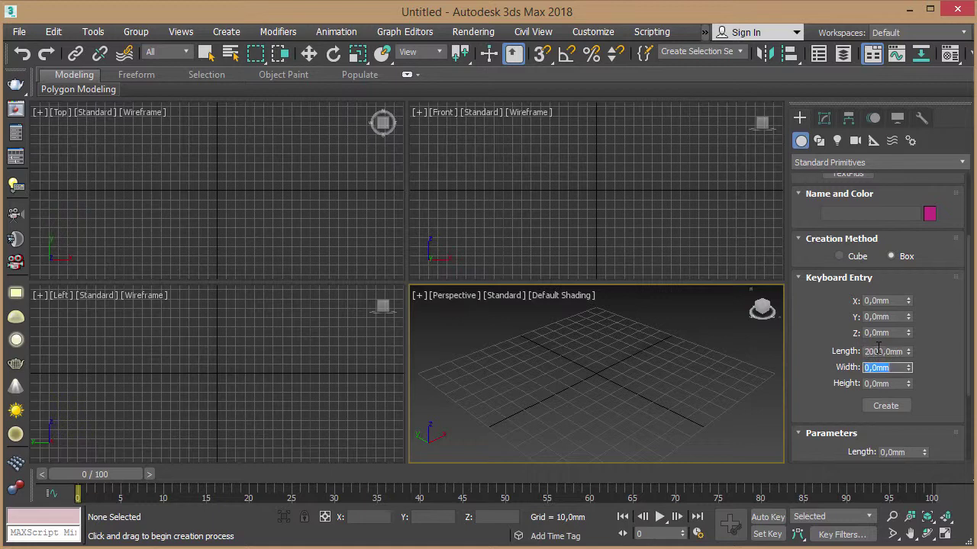
{"action": "type", "text": "100"}
{"action": "type", "text": "0"}
{"action": "key", "text": "Tab"}
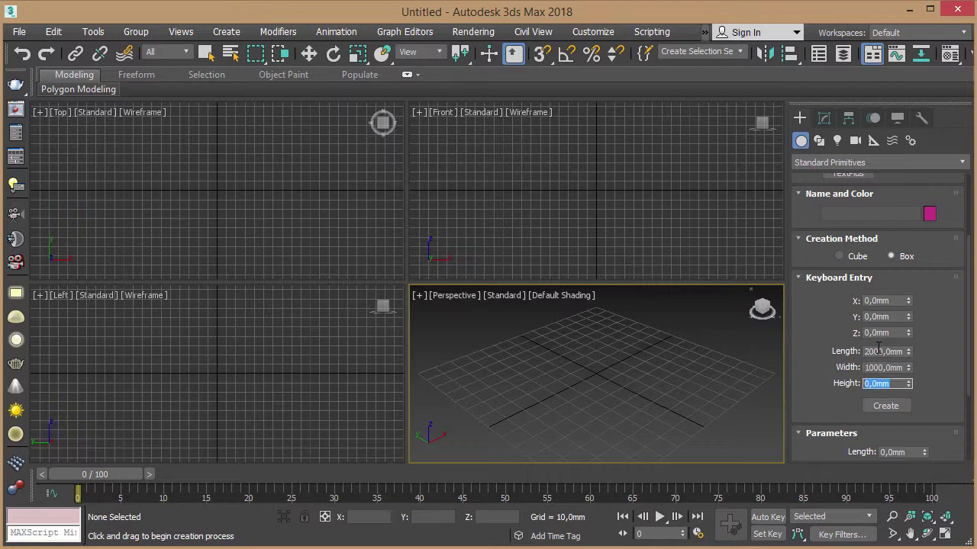
{"action": "type", "text": "30"}
{"action": "left_click", "coordinate": [886, 406]}
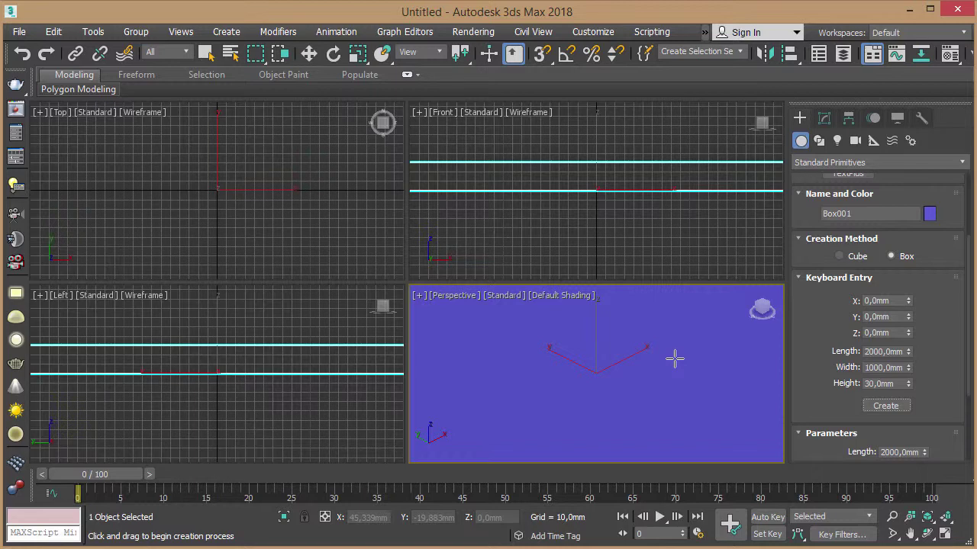
Zoom extents on the box in the Top, Left and Front viewports
{"action": "scroll", "coordinate": [675, 359], "scroll_direction": "down", "scroll_amount": 5}
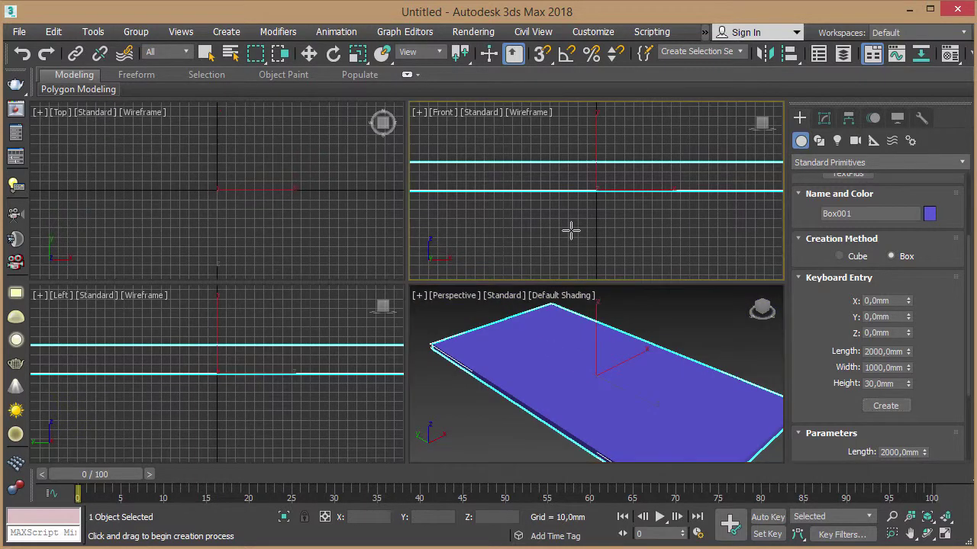
{"action": "key", "text": "z"}
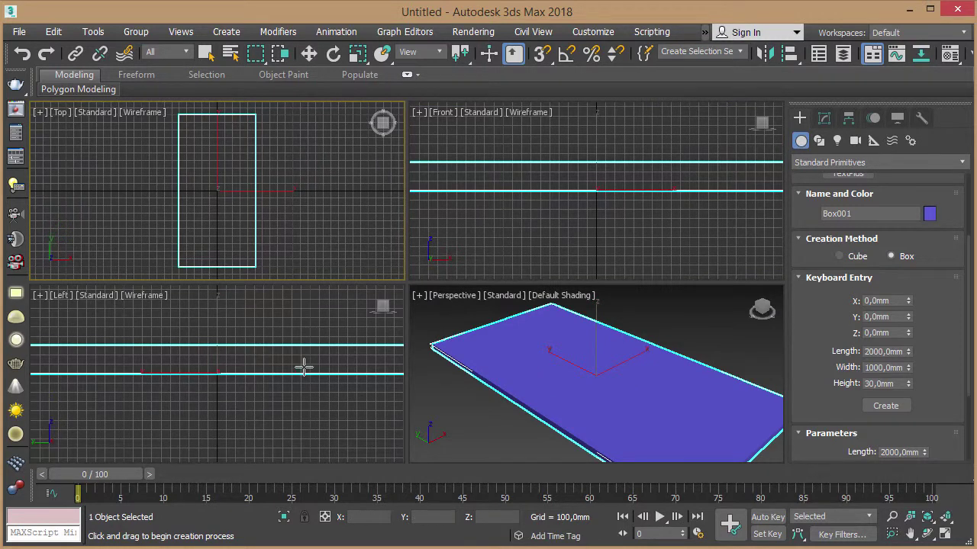
{"action": "left_click", "coordinate": [305, 364]}
{"action": "key", "text": "z"}
{"action": "left_click", "coordinate": [517, 221]}
{"action": "key", "text": "z"}
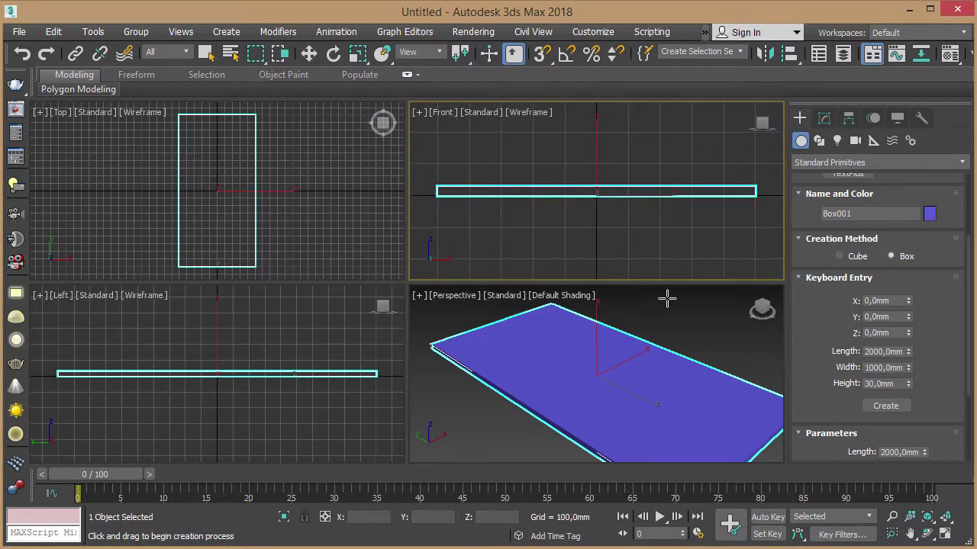
{"action": "left_click", "coordinate": [696, 307]}
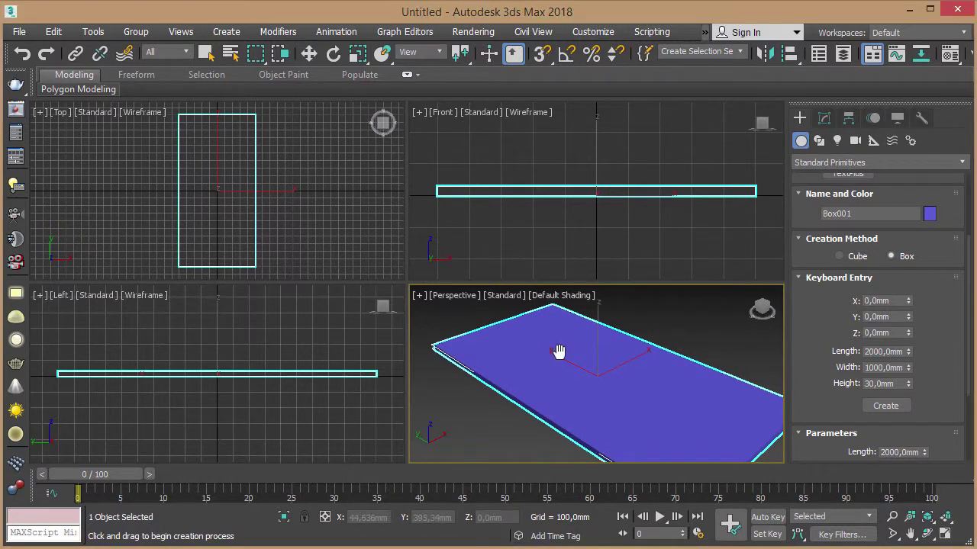
Maximize the Perspective viewport and zoom and pan to frame the whole box
{"action": "key", "text": "alt+w"}
{"action": "scroll", "coordinate": [545, 294], "scroll_direction": "down", "scroll_amount": 3}
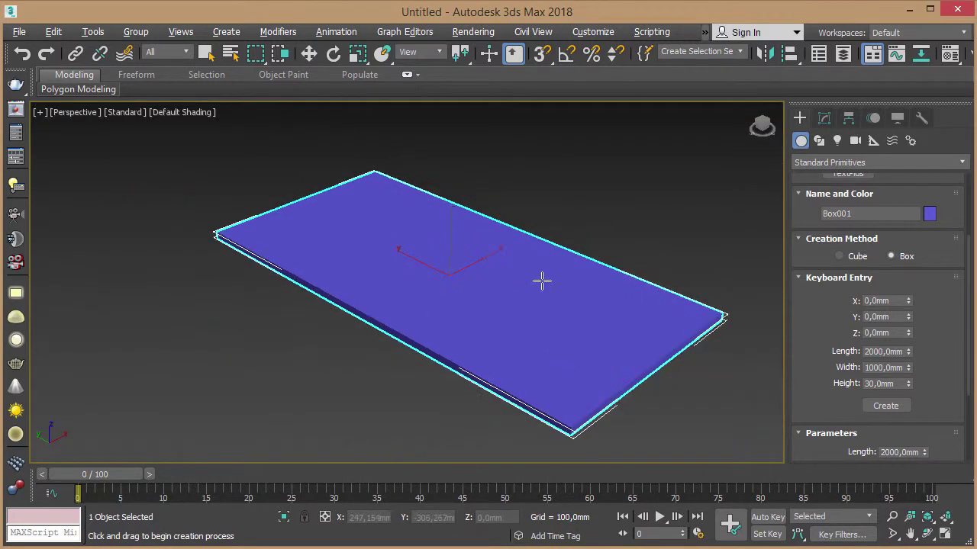
{"action": "scroll", "coordinate": [541, 280], "scroll_direction": "down", "scroll_amount": 2}
{"action": "mouse_move", "coordinate": [544, 262]}
{"action": "middle_mouse_down"}
{"action": "mouse_move", "coordinate": [488, 284]}
{"action": "mouse_move", "coordinate": [597, 237]}
{"action": "mouse_move", "coordinate": [595, 253]}
{"action": "mouse_move", "coordinate": [628, 244]}
{"action": "mouse_move", "coordinate": [495, 268]}
{"action": "middle_mouse_up"}
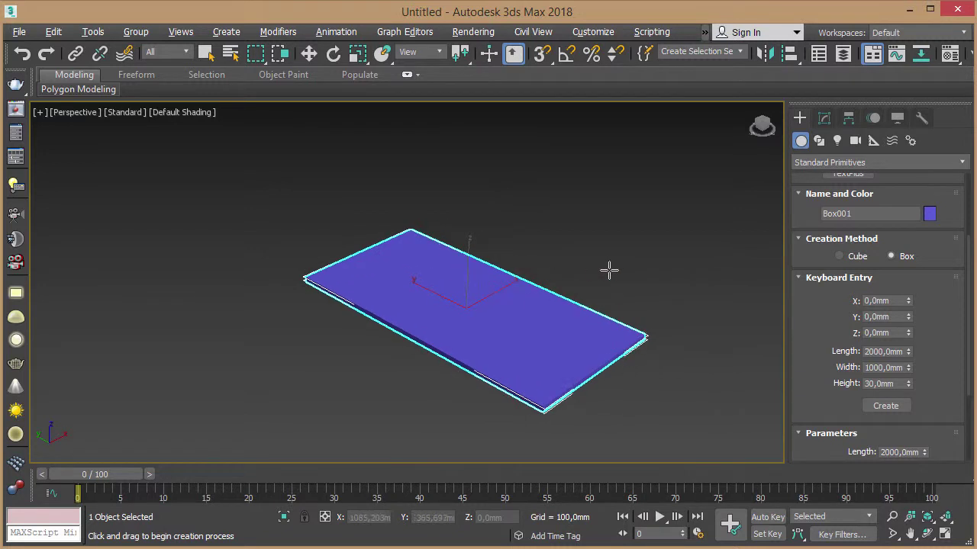
{"action": "mouse_move", "coordinate": [608, 271]}
{"action": "middle_mouse_down"}
{"action": "mouse_move", "coordinate": [560, 270]}
{"action": "mouse_move", "coordinate": [556, 258]}
{"action": "mouse_move", "coordinate": [608, 257]}
{"action": "mouse_move", "coordinate": [510, 280]}
{"action": "mouse_move", "coordinate": [508, 252]}
{"action": "middle_mouse_up"}
{"action": "middle_click_drag", "start_coordinate": [461, 286], "coordinate": [532, 252]}
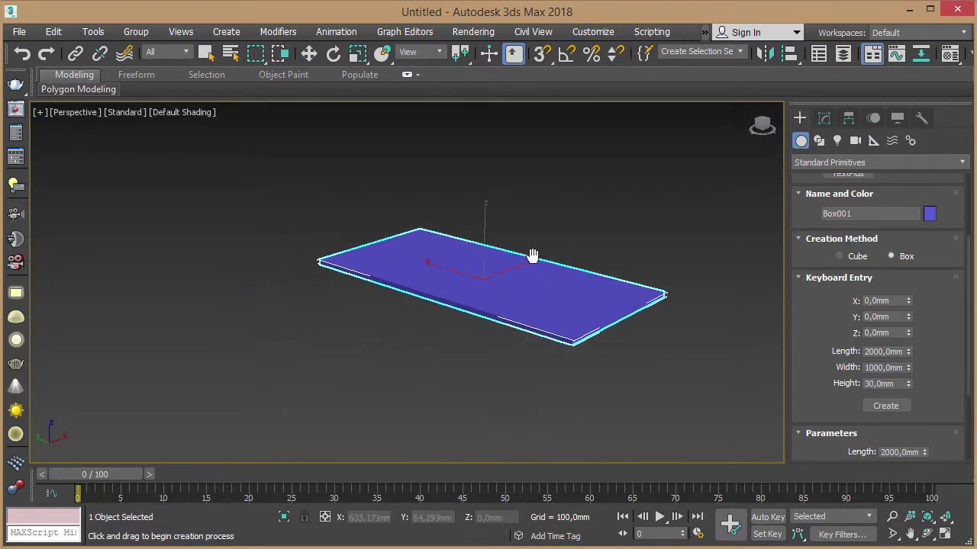
{"action": "mouse_move", "coordinate": [593, 264]}
{"action": "middle_mouse_down"}
{"action": "mouse_move", "coordinate": [592, 244]}
{"action": "mouse_move", "coordinate": [533, 252]}
{"action": "mouse_move", "coordinate": [506, 301]}
{"action": "mouse_move", "coordinate": [573, 284]}
{"action": "mouse_move", "coordinate": [537, 283]}
{"action": "middle_mouse_up"}
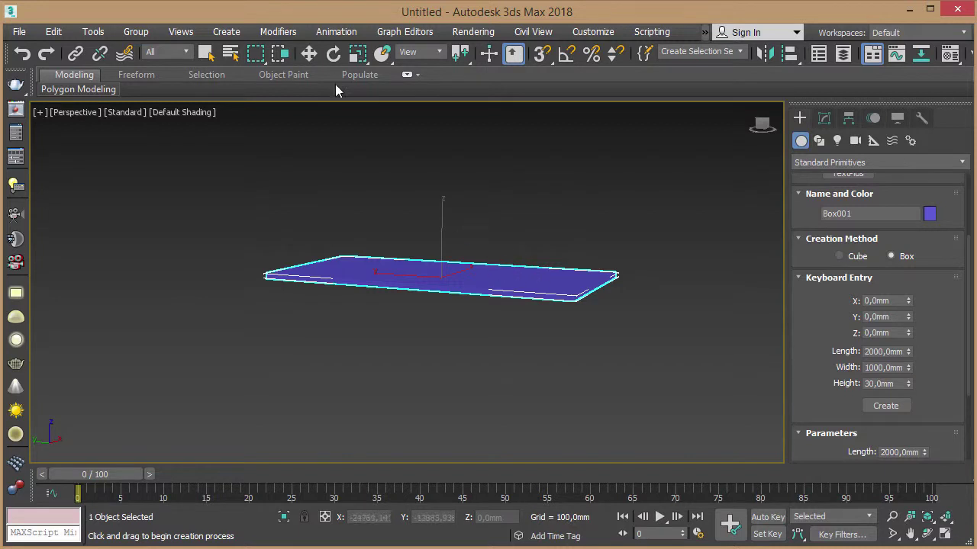
Shift-drag the tabletop downward to create an independent copy, Box002, below it
{"action": "left_click", "coordinate": [305, 56]}
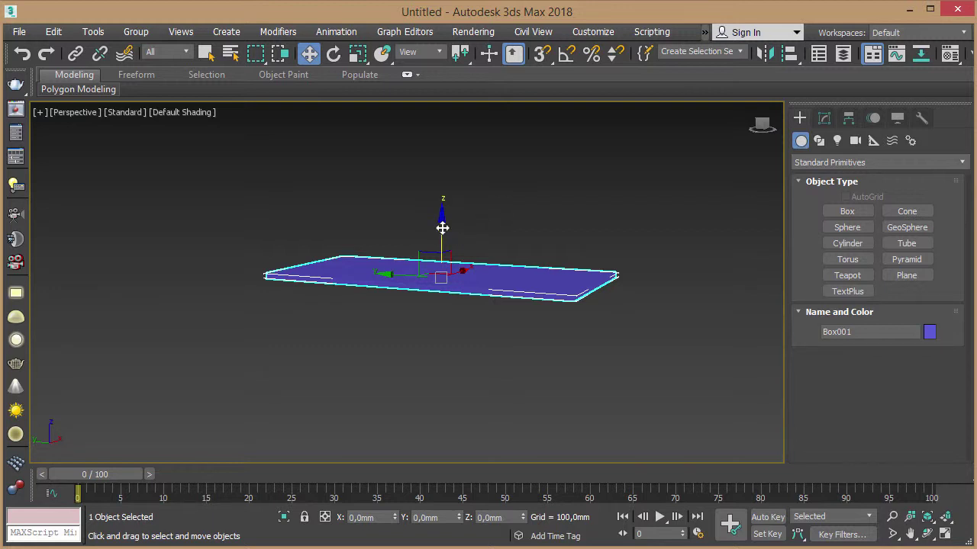
{"action": "left_click_drag", "start_coordinate": [442, 228], "coordinate": [441, 338], "text": "shift"}
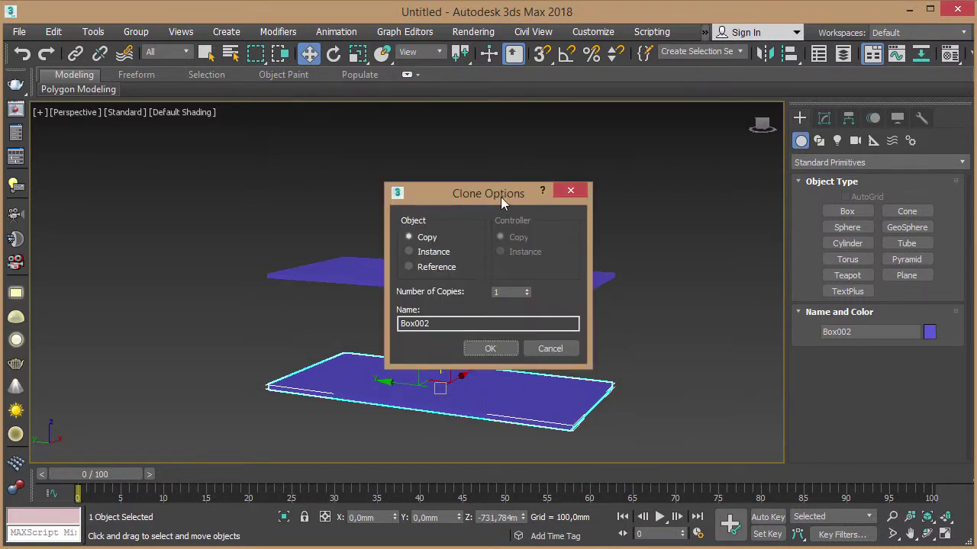
{"action": "left_click_drag", "start_coordinate": [498, 196], "coordinate": [730, 196]}
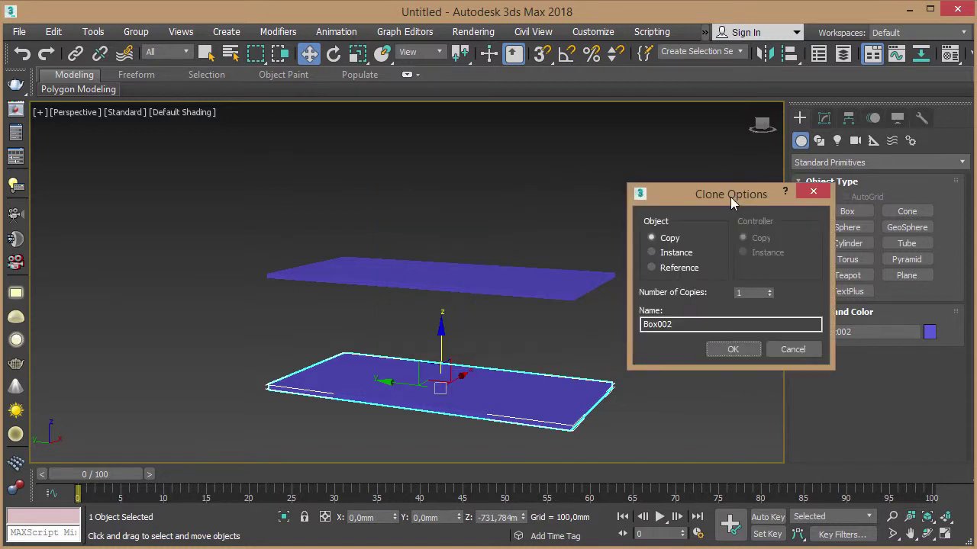
{"action": "left_click", "coordinate": [669, 238]}
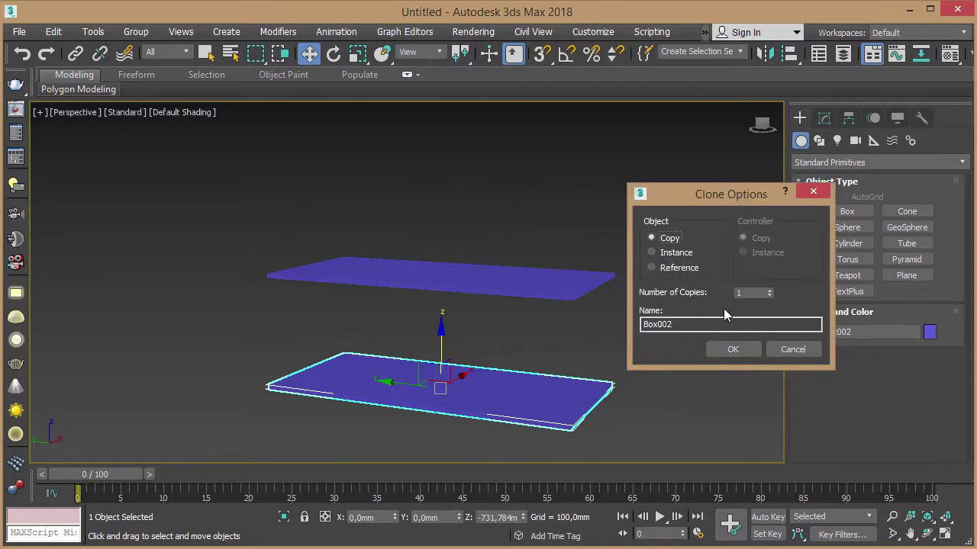
{"action": "left_click", "coordinate": [733, 351]}
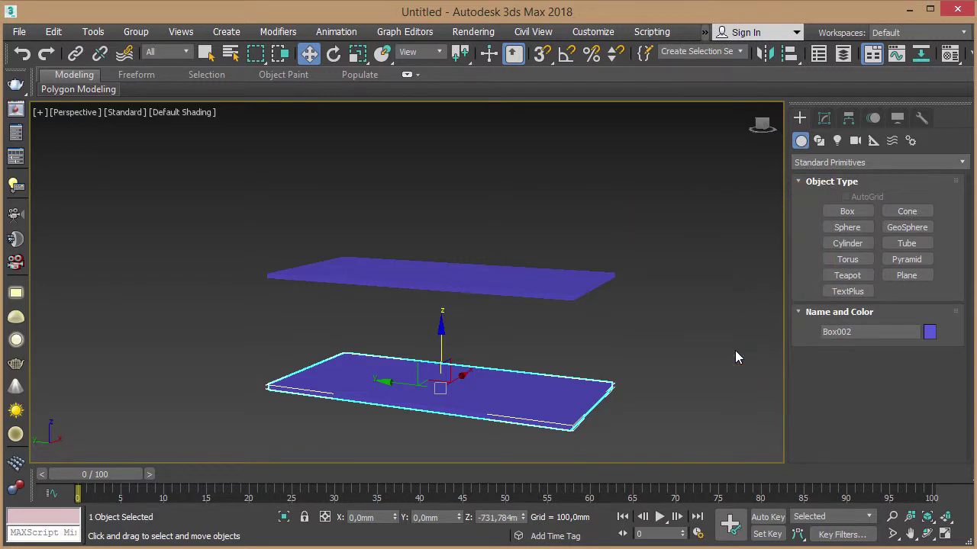
{"action": "key", "text": "q"}
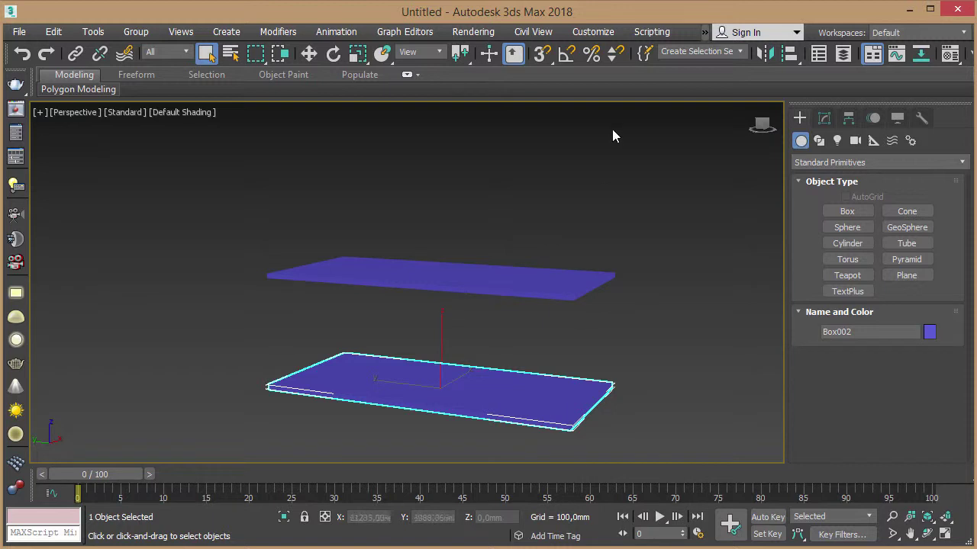
Enable angle snap and set its increment to 30 degrees in Grid and Snap Settings
{"action": "left_click", "coordinate": [567, 55]}
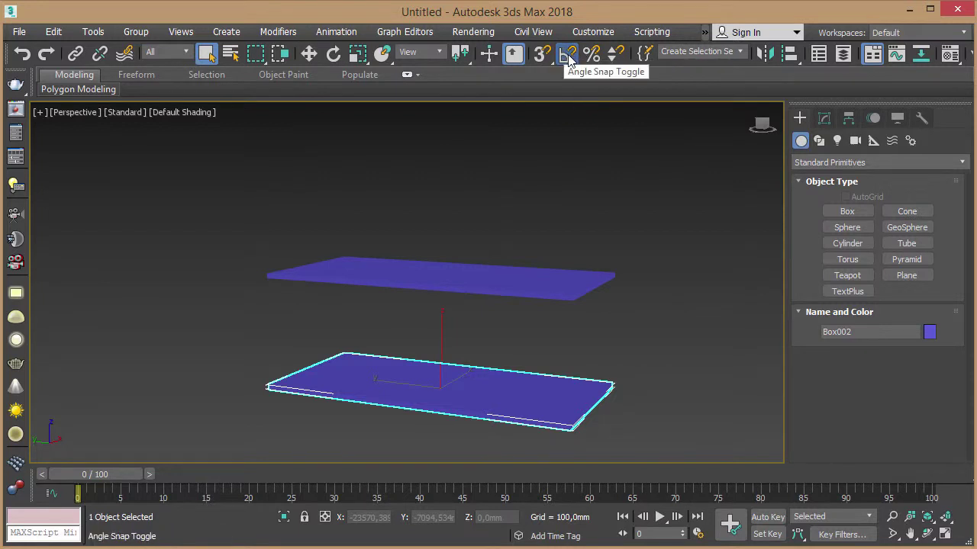
{"action": "right_click", "coordinate": [569, 61]}
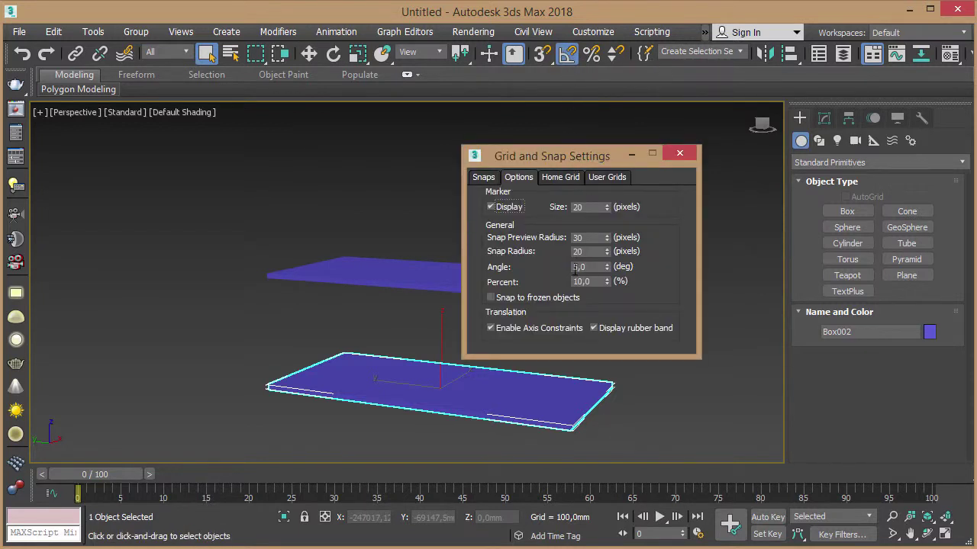
{"action": "double_click", "coordinate": [578, 266]}
{"action": "key", "text": "Return"}
{"action": "left_click", "coordinate": [678, 158]}
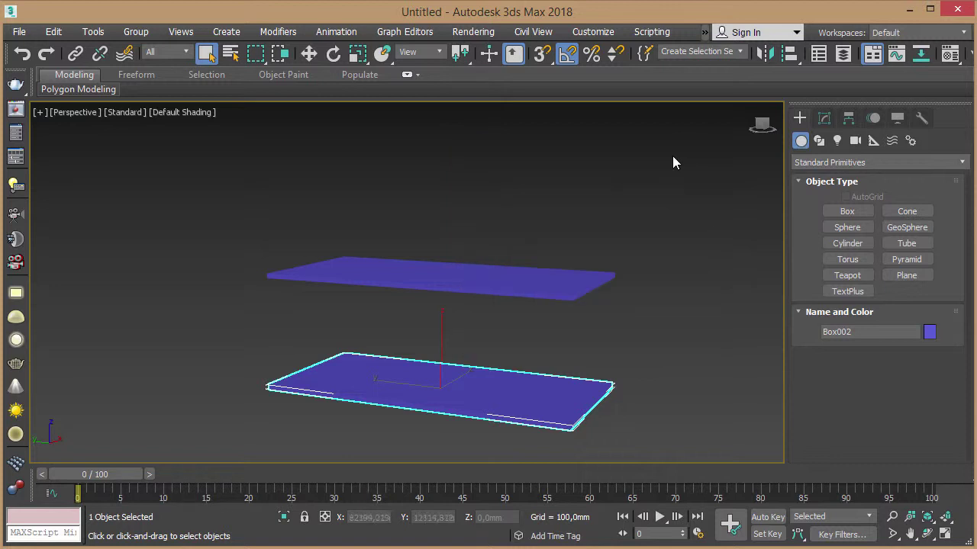
Stand Box002 upright by rotating it -90° about the X axis
{"action": "left_click", "coordinate": [336, 58]}
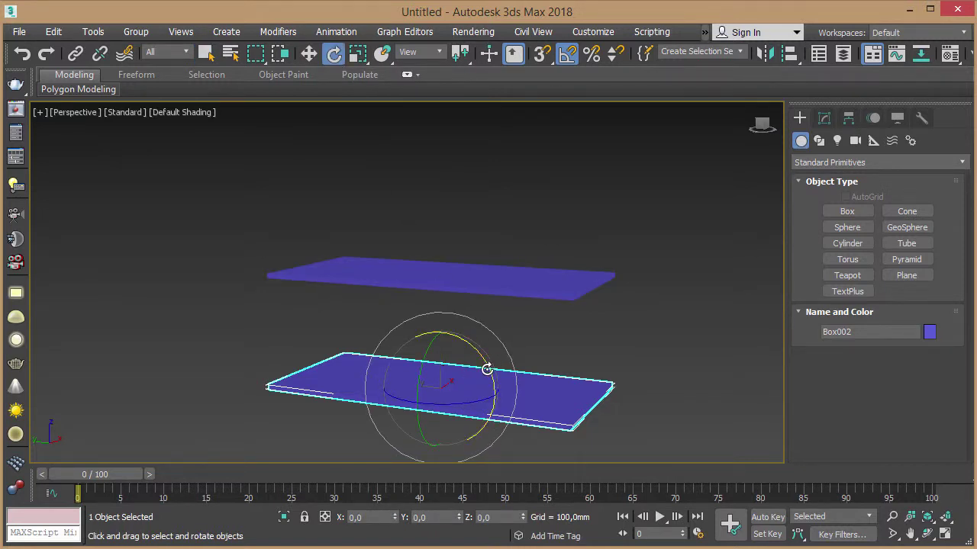
{"action": "left_click_drag", "start_coordinate": [485, 368], "coordinate": [478, 349]}
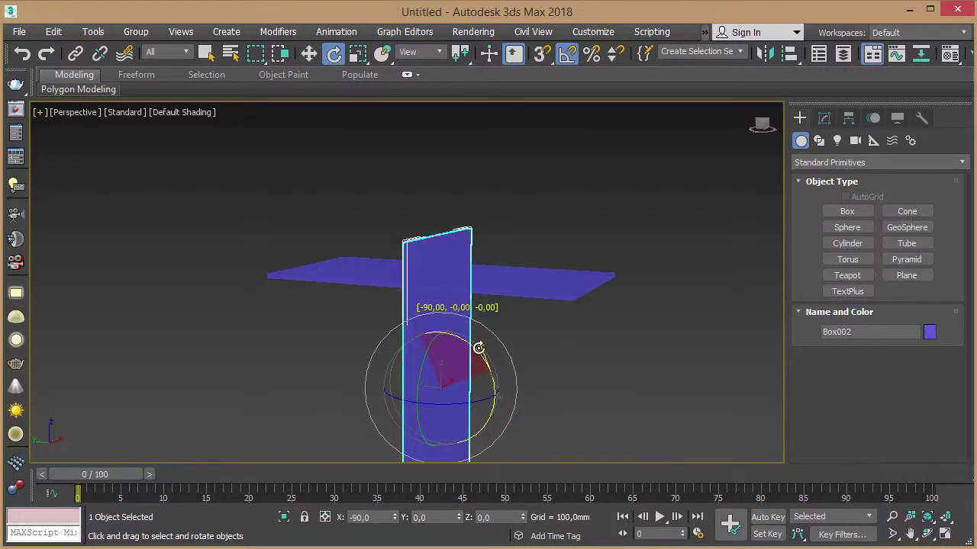
{"action": "mouse_move", "coordinate": [523, 332]}
{"action": "middle_mouse_down"}
{"action": "mouse_move", "coordinate": [540, 301]}
{"action": "mouse_move", "coordinate": [535, 338]}
{"action": "middle_mouse_up"}
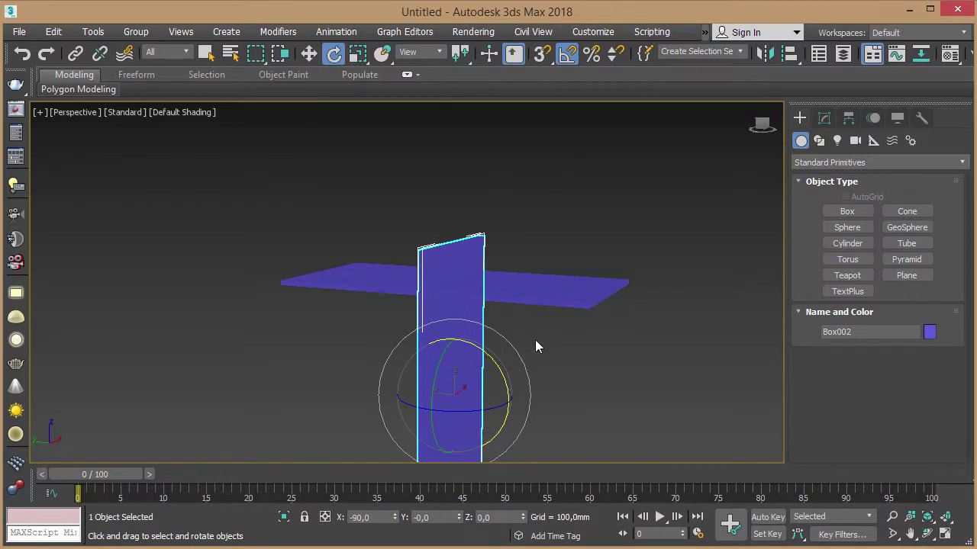
In Top view, move the upright panel to the tabletop's short end and show its parameters
{"action": "key", "text": "t"}
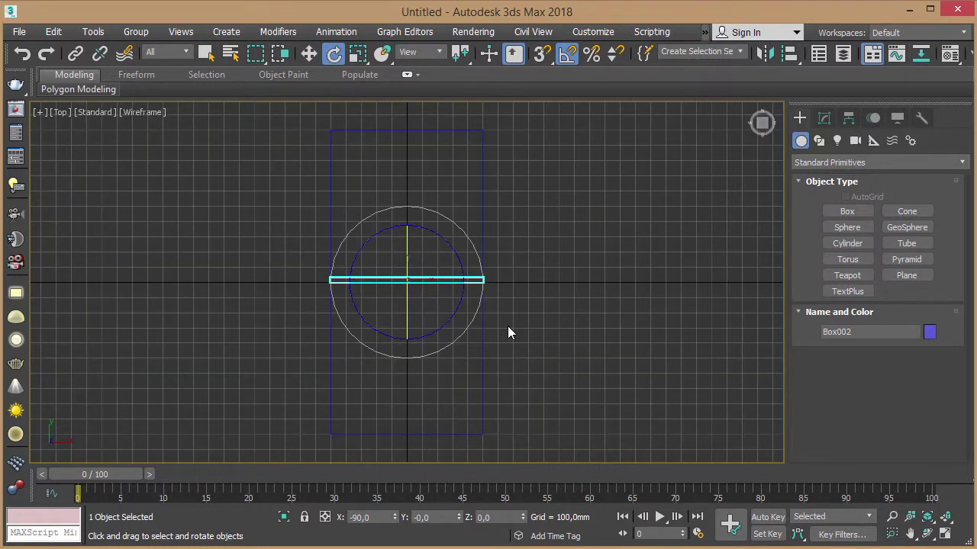
{"action": "key", "text": "w"}
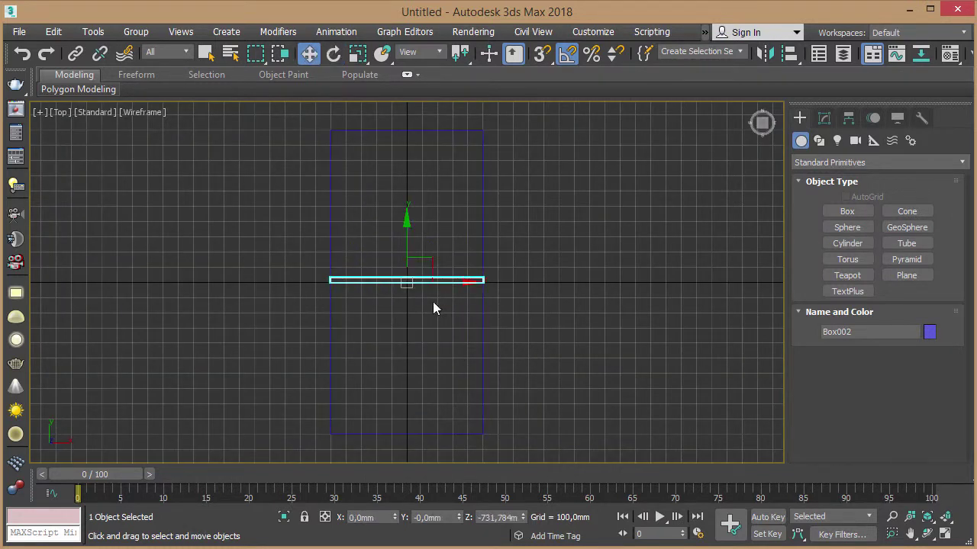
{"action": "left_click_drag", "start_coordinate": [453, 281], "coordinate": [454, 283]}
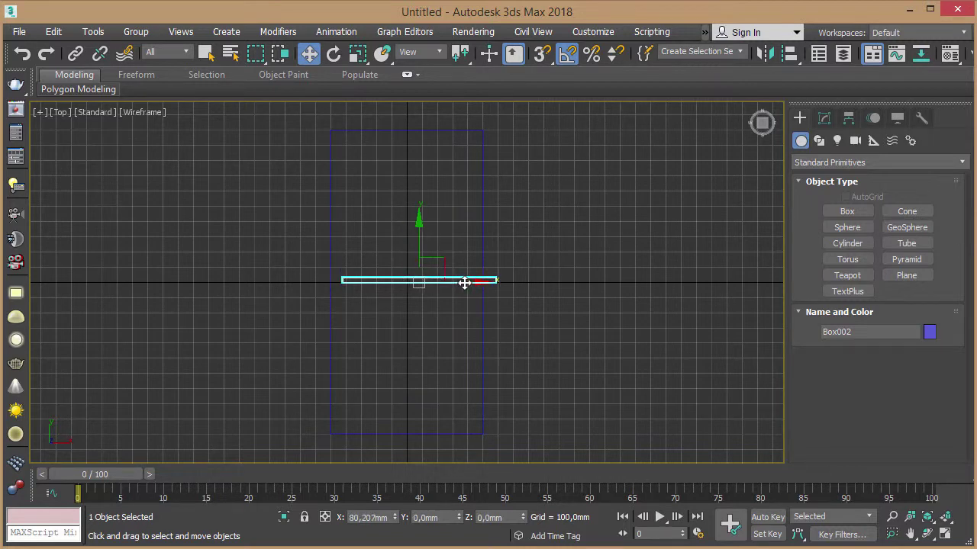
{"action": "left_click_drag", "start_coordinate": [409, 235], "coordinate": [394, 377]}
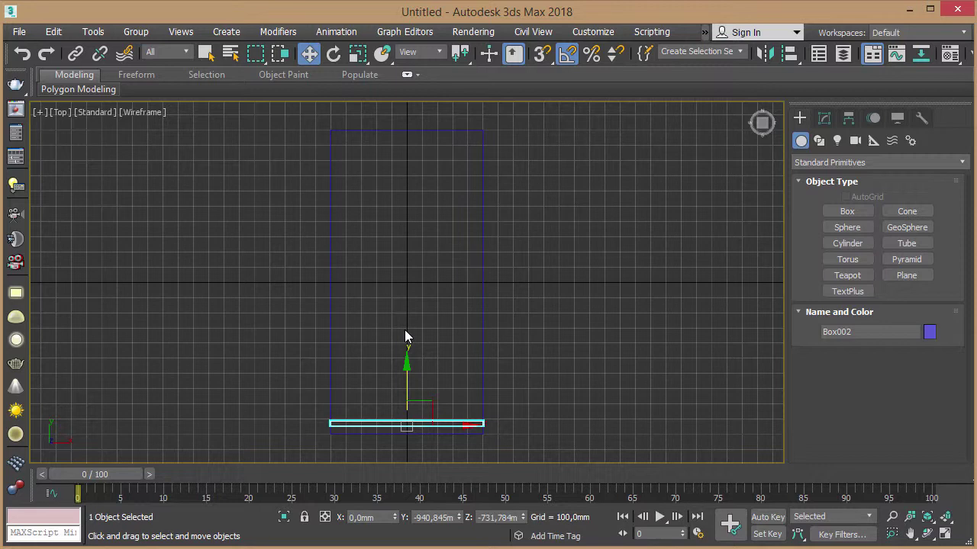
{"action": "key", "text": "p"}
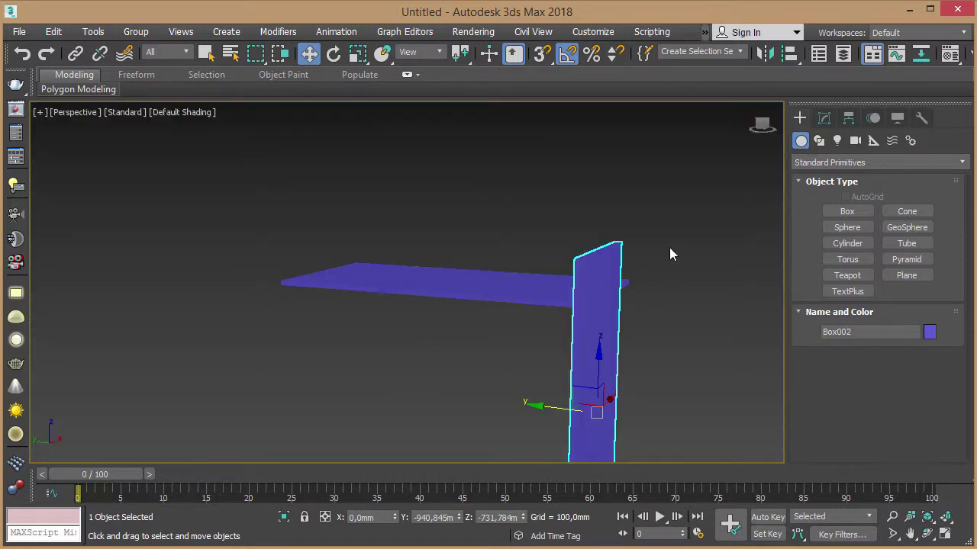
{"action": "left_click", "coordinate": [827, 122]}
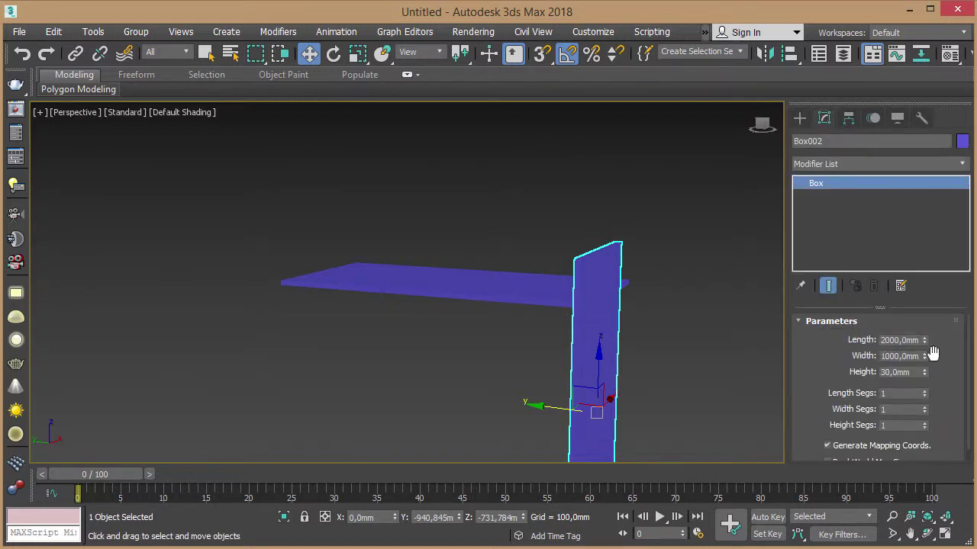
Shorten the upright panel's Length to 550 mm
{"action": "mouse_move", "coordinate": [924, 341]}
{"action": "left_mouse_down"}
{"action": "mouse_move", "coordinate": [920, 400]}
{"action": "mouse_move", "coordinate": [920, 386]}
{"action": "left_mouse_up"}
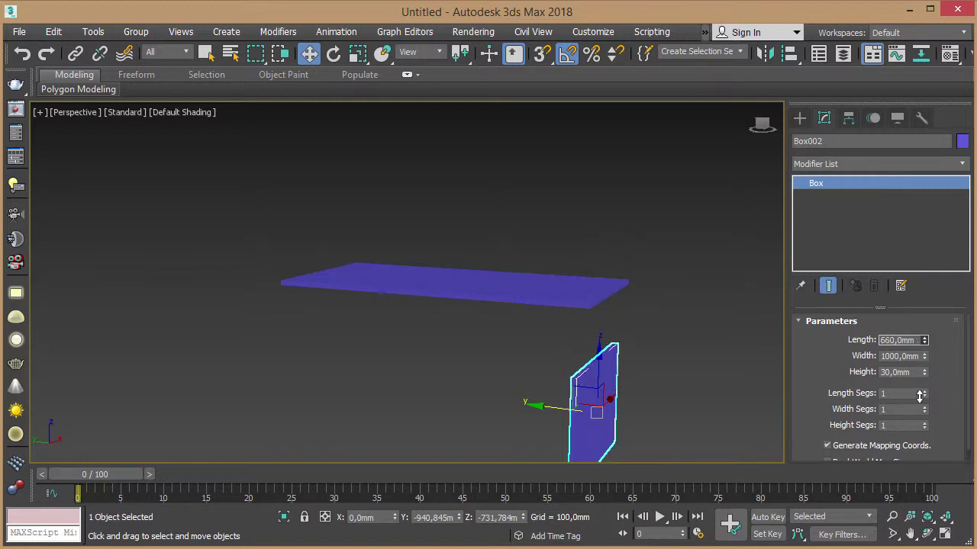
{"action": "middle_click_drag", "start_coordinate": [637, 305], "coordinate": [628, 275]}
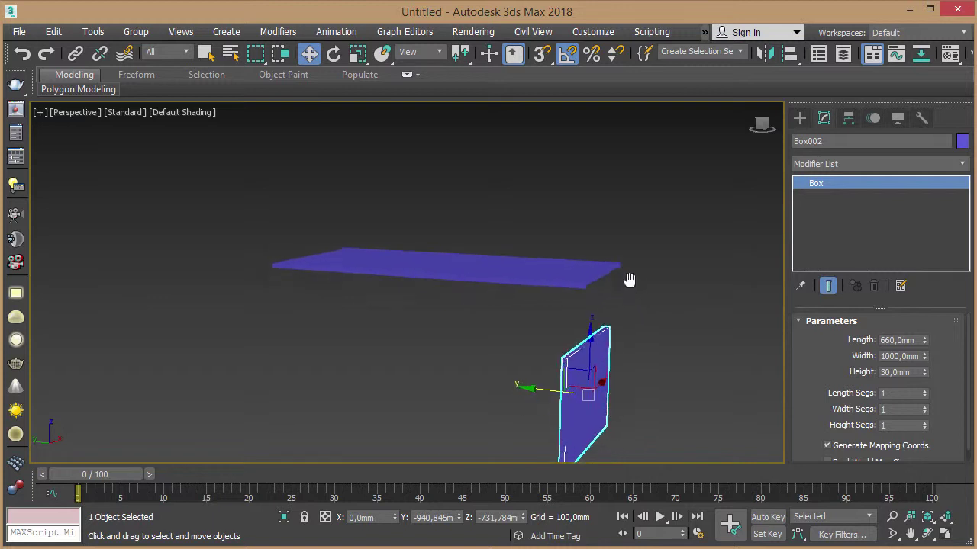
{"action": "double_click", "coordinate": [897, 340]}
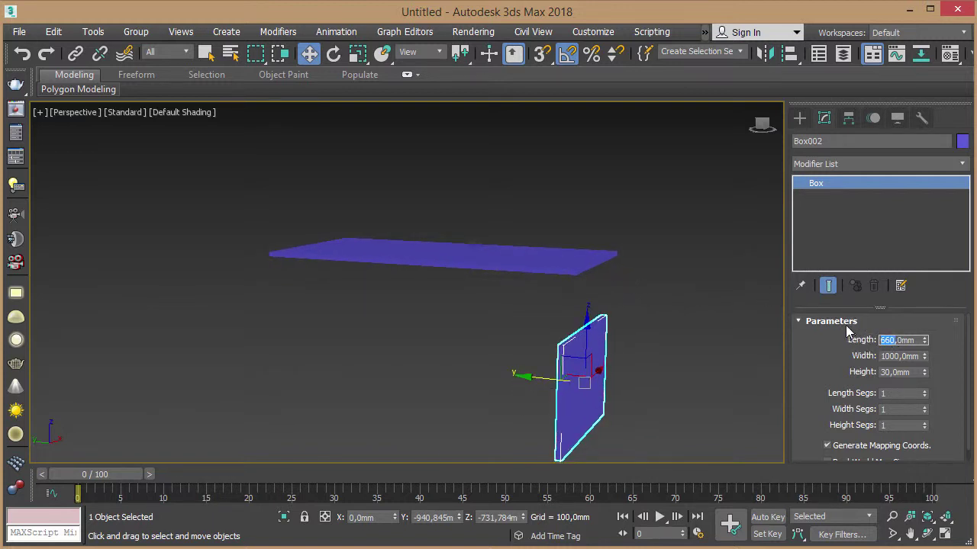
{"action": "type", "text": "55"}
{"action": "key", "text": "Return"}
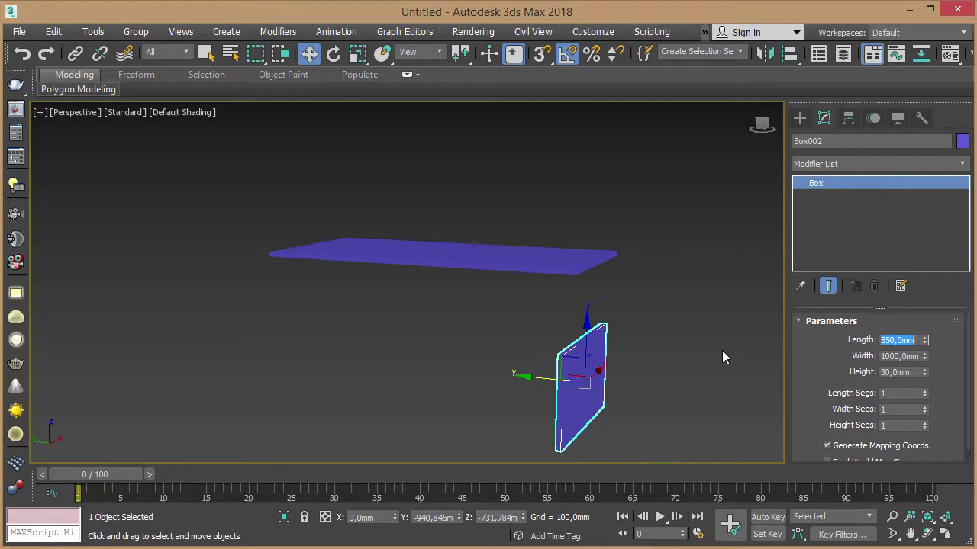
In Left view, set the panel Length to 750 mm and align its top with the tabletop underside
{"action": "key", "text": "l"}
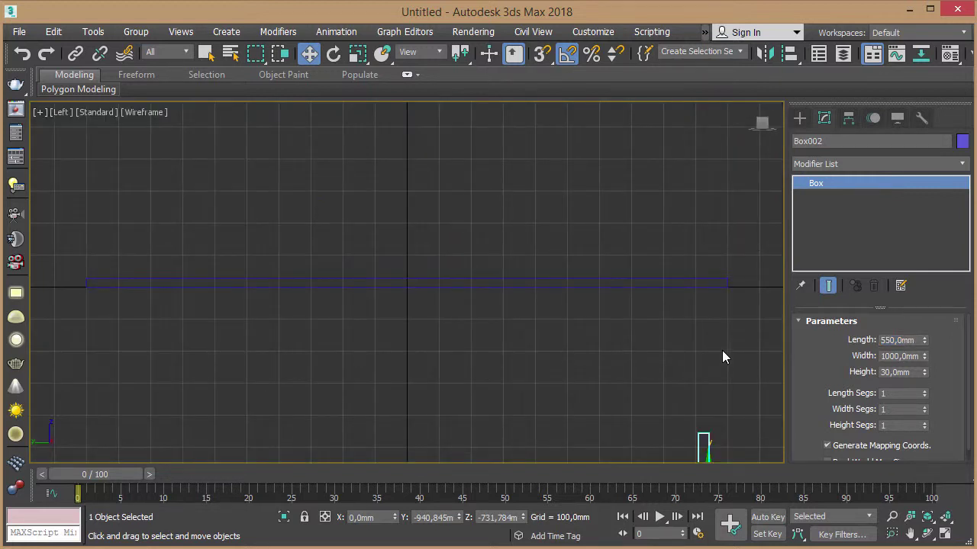
{"action": "middle_click_drag", "start_coordinate": [722, 350], "coordinate": [645, 242]}
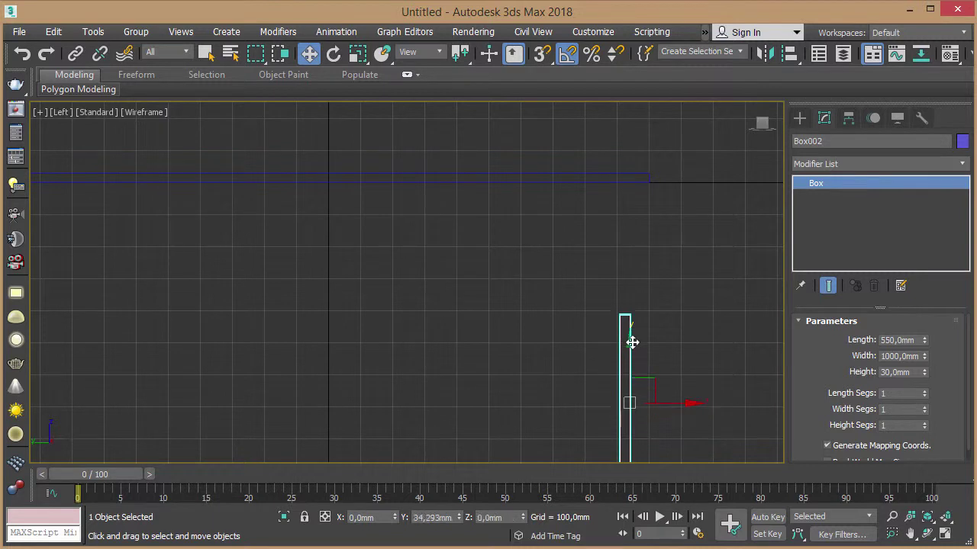
{"action": "left_click_drag", "start_coordinate": [632, 342], "coordinate": [630, 227]}
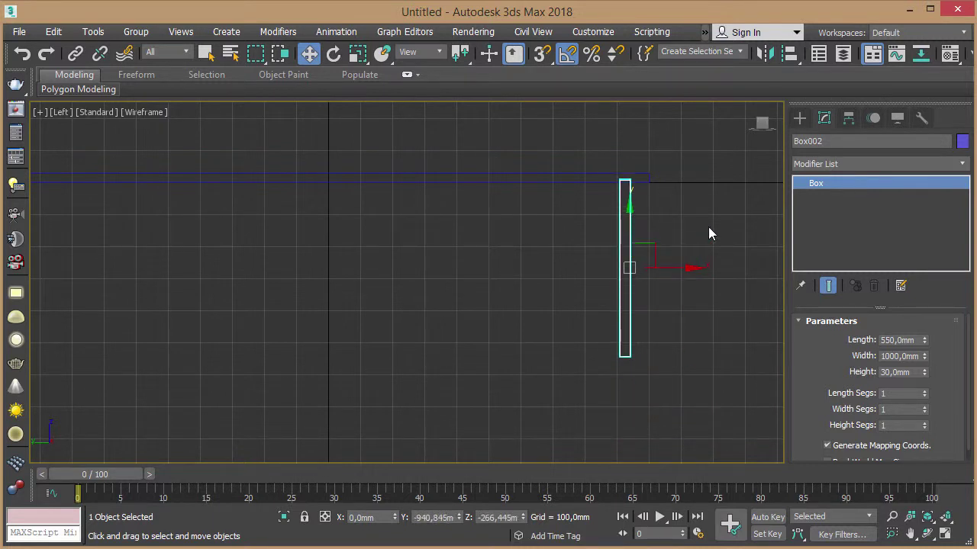
{"action": "double_click", "coordinate": [886, 340]}
{"action": "type", "text": "750"}
{"action": "key", "text": "Return"}
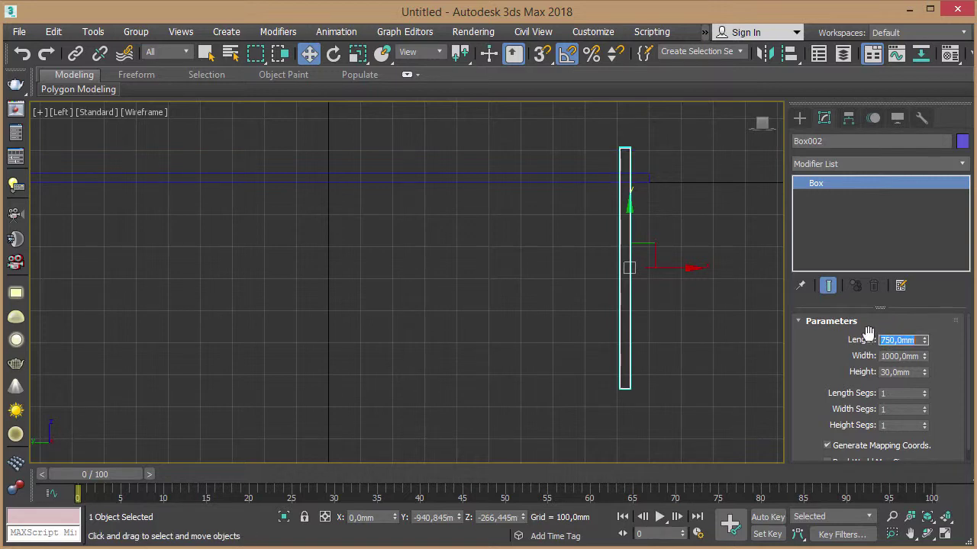
{"action": "left_click_drag", "start_coordinate": [628, 211], "coordinate": [632, 248]}
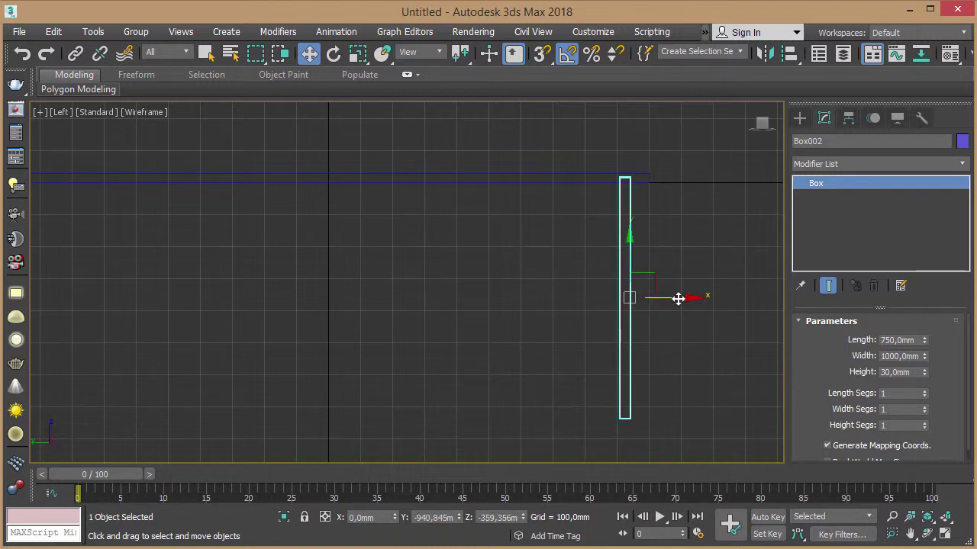
{"action": "key", "text": "p"}
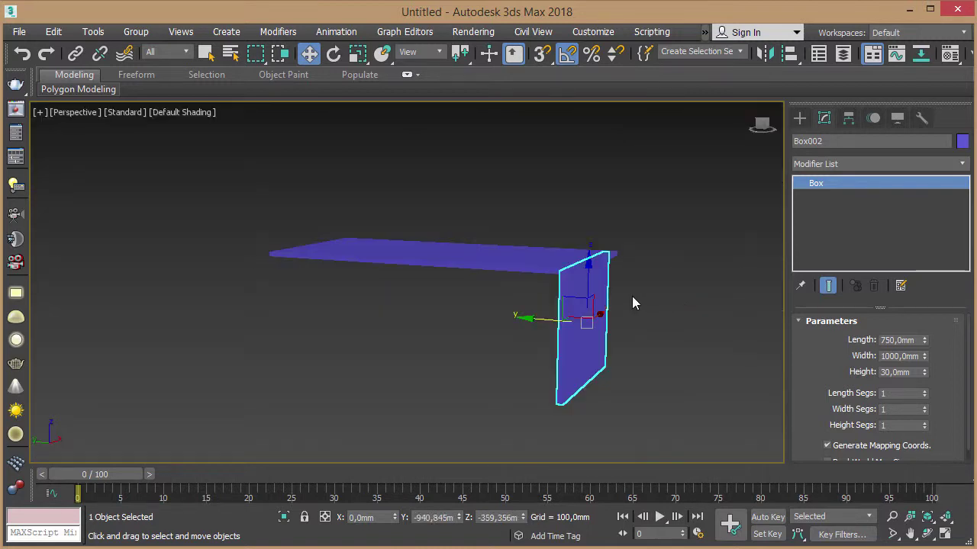
{"action": "middle_click_drag", "start_coordinate": [645, 281], "coordinate": [673, 275], "text": "alt"}
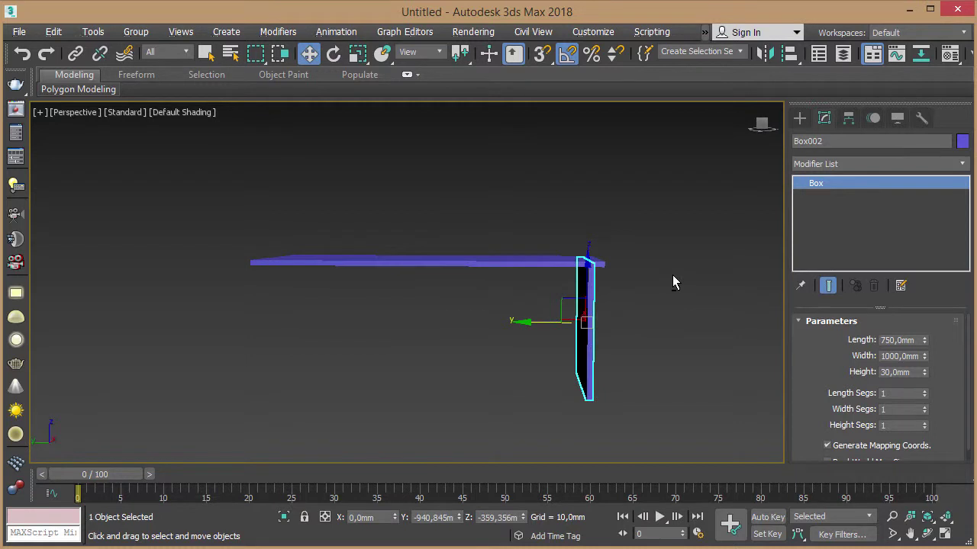
Clone the leg panel and move the copy to the tabletop's other end
{"action": "left_click_drag", "start_coordinate": [554, 323], "coordinate": [505, 327], "text": "shift"}
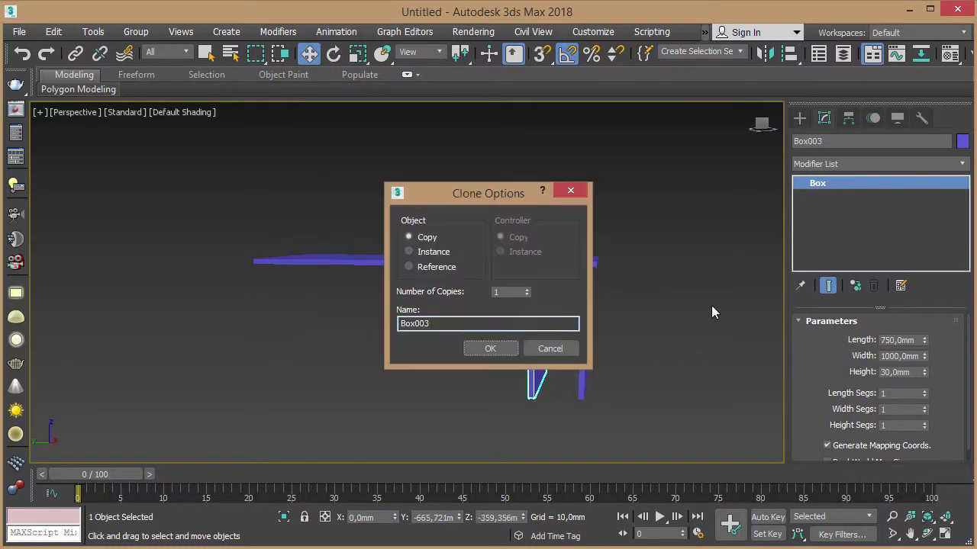
{"action": "left_click", "coordinate": [488, 349]}
{"action": "left_click", "coordinate": [489, 349]}
{"action": "left_click_drag", "start_coordinate": [484, 323], "coordinate": [242, 330]}
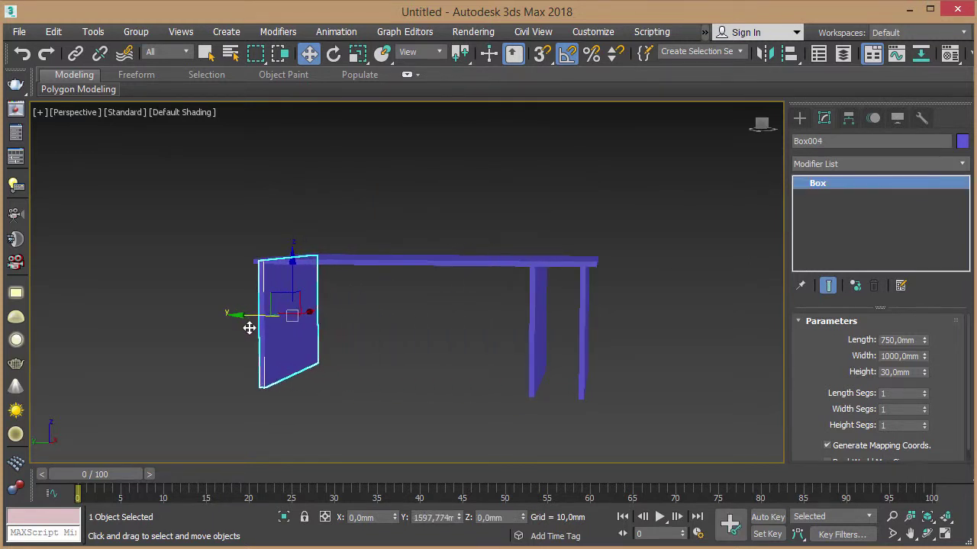
{"action": "left_click", "coordinate": [490, 348]}
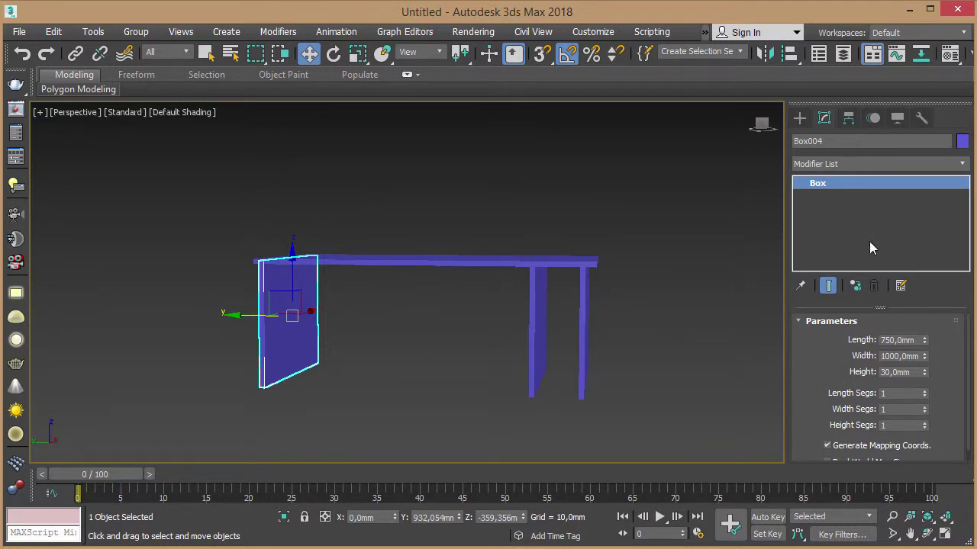
{"action": "key", "text": "q"}
Set the Box004 side panel's Length to 757.5 mm, then select the desktop board
{"action": "middle_click_drag", "start_coordinate": [537, 313], "coordinate": [541, 312], "text": "alt"}
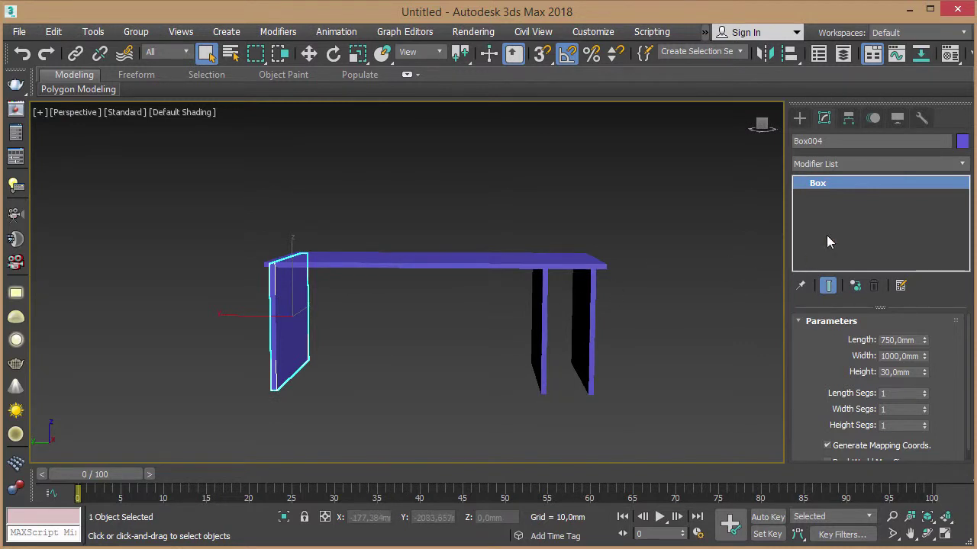
{"action": "left_click_drag", "start_coordinate": [924, 339], "coordinate": [942, 276]}
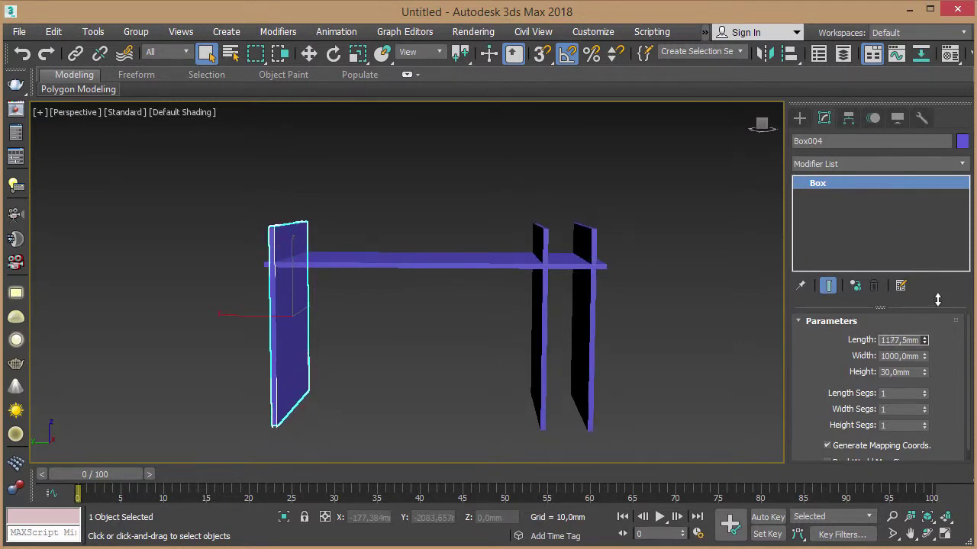
{"action": "mouse_move", "coordinate": [942, 276]}
{"action": "left_mouse_down"}
{"action": "mouse_move", "coordinate": [927, 343]}
{"action": "mouse_move", "coordinate": [949, 288]}
{"action": "mouse_move", "coordinate": [944, 299]}
{"action": "left_mouse_up"}
{"action": "mouse_move", "coordinate": [609, 237]}
{"action": "middle_mouse_down", "text": "alt"}
{"action": "mouse_move", "coordinate": [659, 260]}
{"action": "mouse_move", "coordinate": [638, 252]}
{"action": "middle_mouse_up", "text": "alt"}
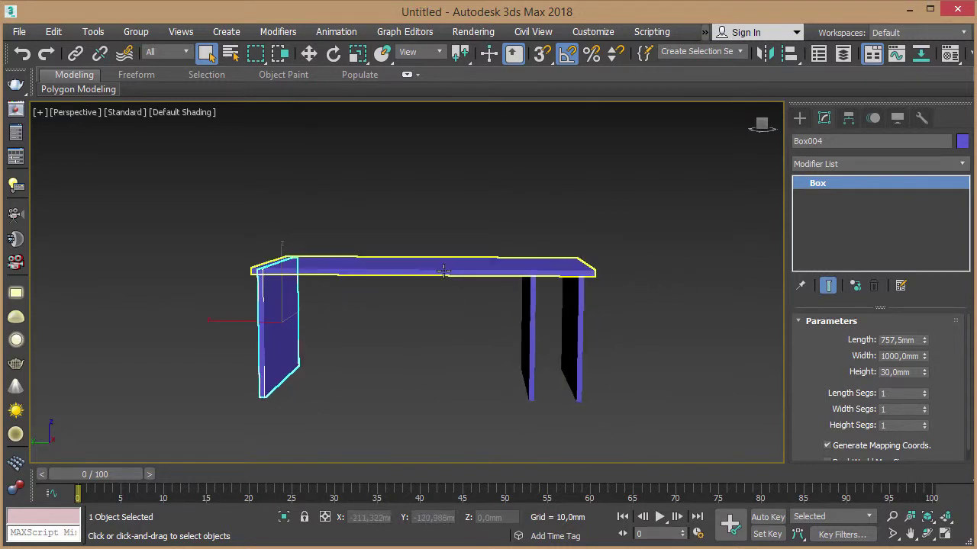
{"action": "left_click", "coordinate": [517, 264]}
Copy the desktop down as a floor board, shrink it, and fit it between the right-hand panels
{"action": "key", "text": "w"}
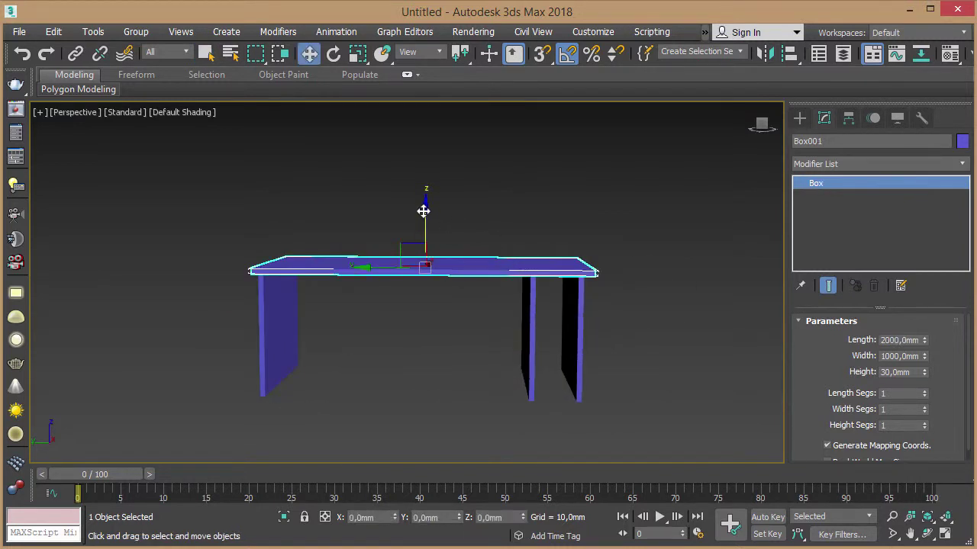
{"action": "left_click_drag", "start_coordinate": [424, 211], "coordinate": [427, 321], "text": "shift"}
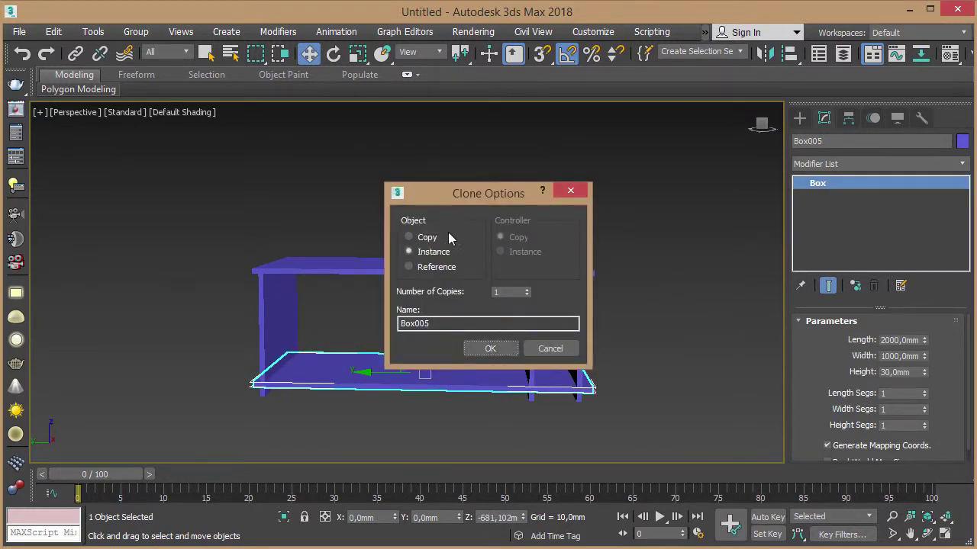
{"action": "left_click", "coordinate": [427, 237]}
{"action": "left_click", "coordinate": [509, 349]}
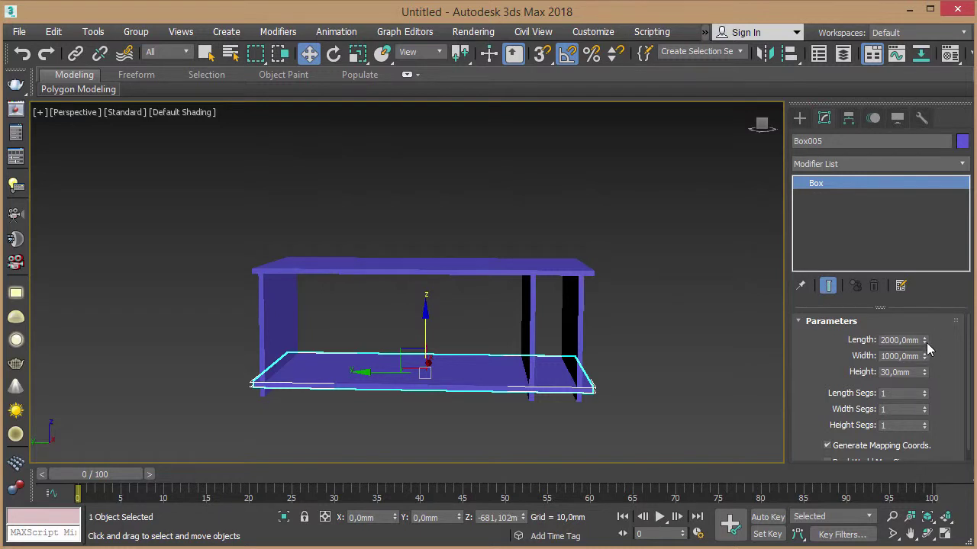
{"action": "left_click_drag", "start_coordinate": [924, 343], "coordinate": [924, 412]}
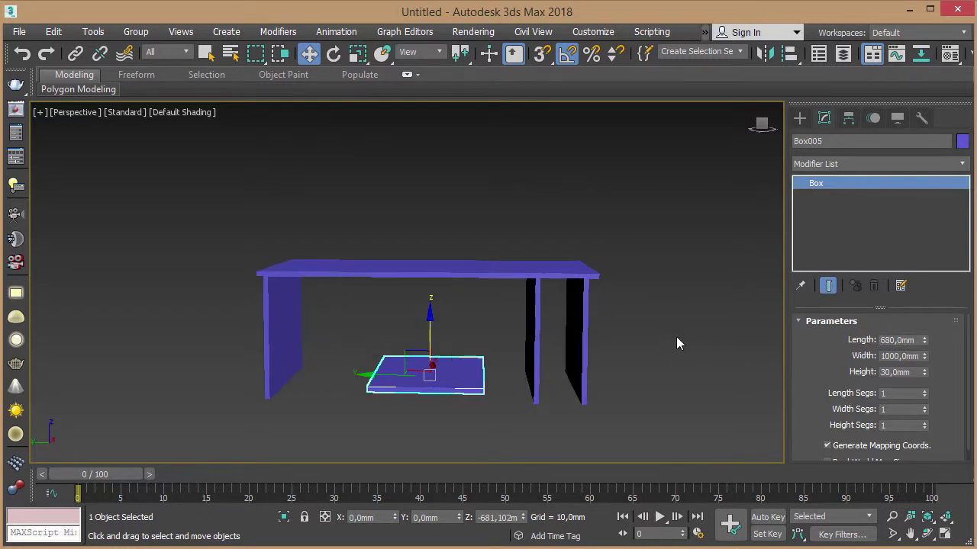
{"action": "key", "text": "l"}
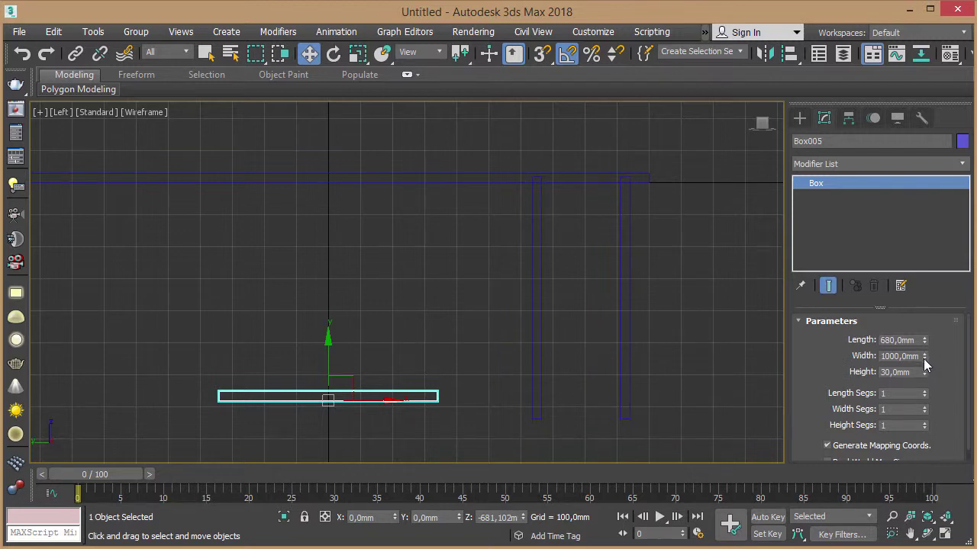
{"action": "mouse_move", "coordinate": [924, 359]}
{"action": "left_mouse_down"}
{"action": "mouse_move", "coordinate": [925, 374]}
{"action": "mouse_move", "coordinate": [924, 343]}
{"action": "mouse_move", "coordinate": [921, 403]}
{"action": "left_mouse_up"}
{"action": "left_click_drag", "start_coordinate": [374, 402], "coordinate": [628, 407]}
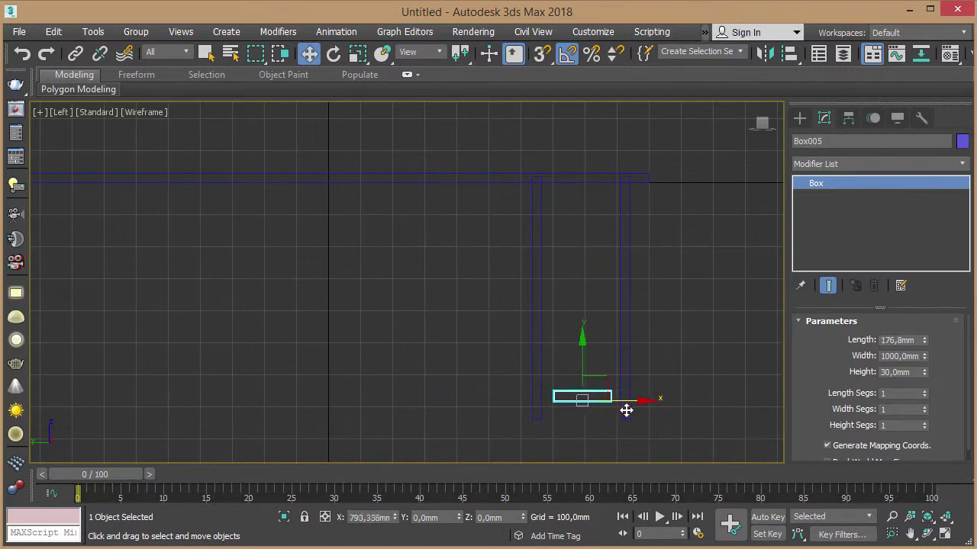
{"action": "left_click_drag", "start_coordinate": [925, 341], "coordinate": [933, 301]}
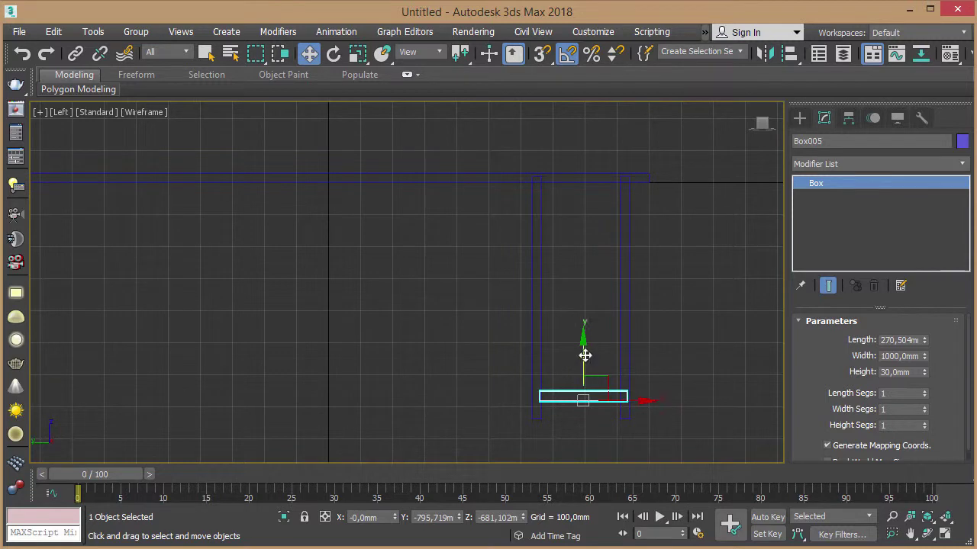
Instance the floor board upward as a middle shelf and check both shelves in Perspective
{"action": "left_click_drag", "start_coordinate": [584, 320], "coordinate": [580, 193], "text": "shift"}
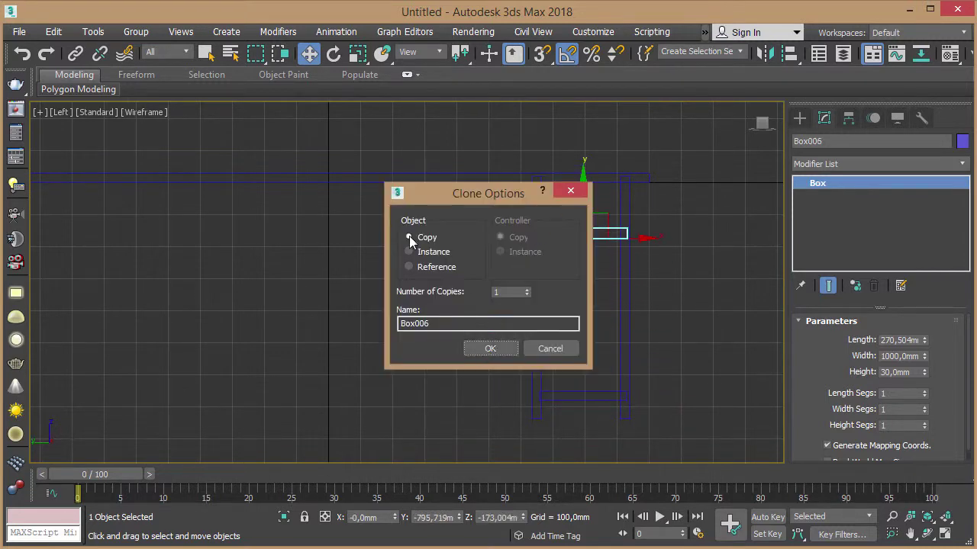
{"action": "left_click", "coordinate": [410, 252]}
{"action": "left_click", "coordinate": [492, 348]}
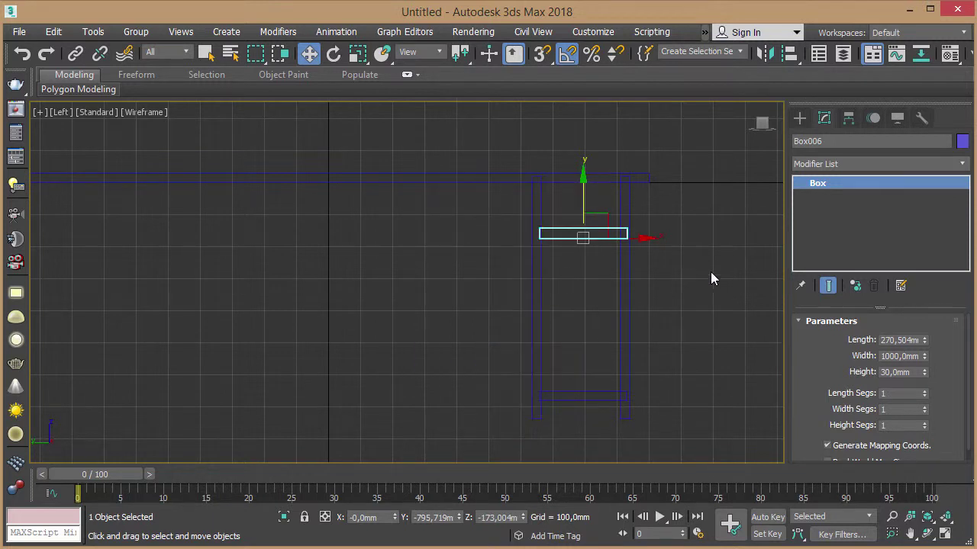
{"action": "key", "text": "p"}
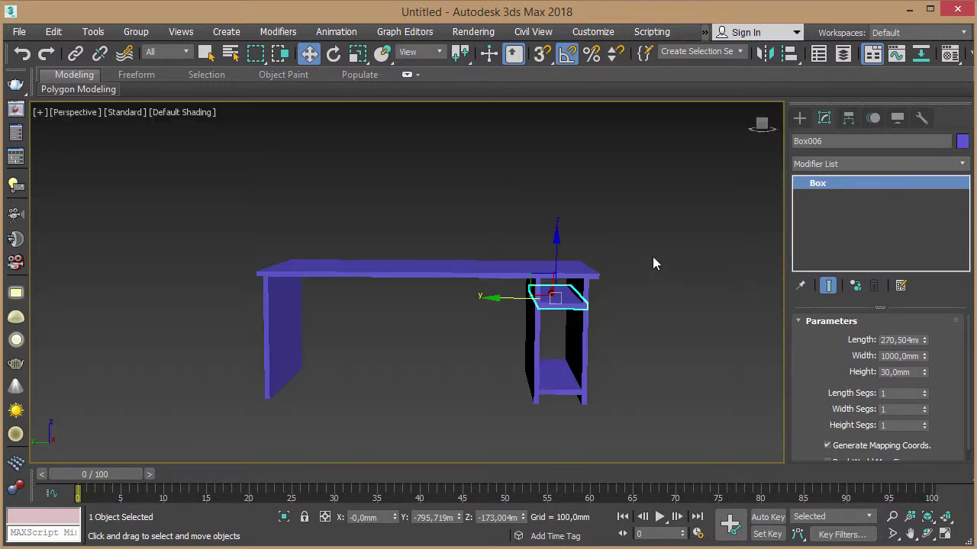
{"action": "mouse_move", "coordinate": [652, 256]}
{"action": "middle_mouse_down", "text": "alt"}
{"action": "mouse_move", "coordinate": [554, 270]}
{"action": "mouse_move", "coordinate": [752, 246]}
{"action": "mouse_move", "coordinate": [651, 266]}
{"action": "mouse_move", "coordinate": [545, 266]}
{"action": "mouse_move", "coordinate": [671, 258]}
{"action": "mouse_move", "coordinate": [654, 264]}
{"action": "mouse_move", "coordinate": [625, 253]}
{"action": "mouse_move", "coordinate": [636, 262]}
{"action": "middle_mouse_up", "text": "alt"}
{"action": "key", "text": "q"}
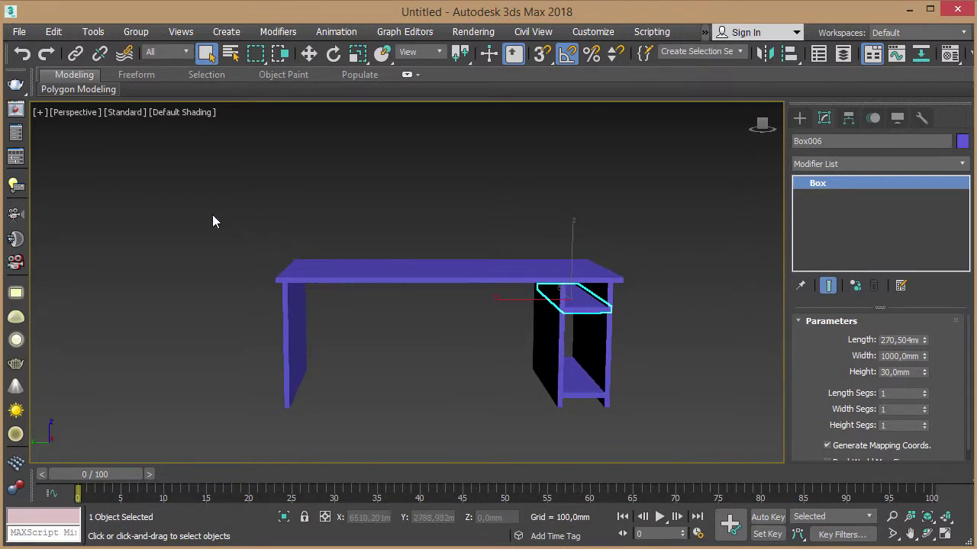
Select all six desk boards, group them under the name 'Стол', and view the desk from Top
{"action": "mouse_move", "coordinate": [207, 201]}
{"action": "left_mouse_down"}
{"action": "mouse_move", "coordinate": [596, 406]}
{"action": "mouse_move", "coordinate": [681, 438]}
{"action": "left_mouse_up"}
{"action": "left_click", "coordinate": [134, 32]}
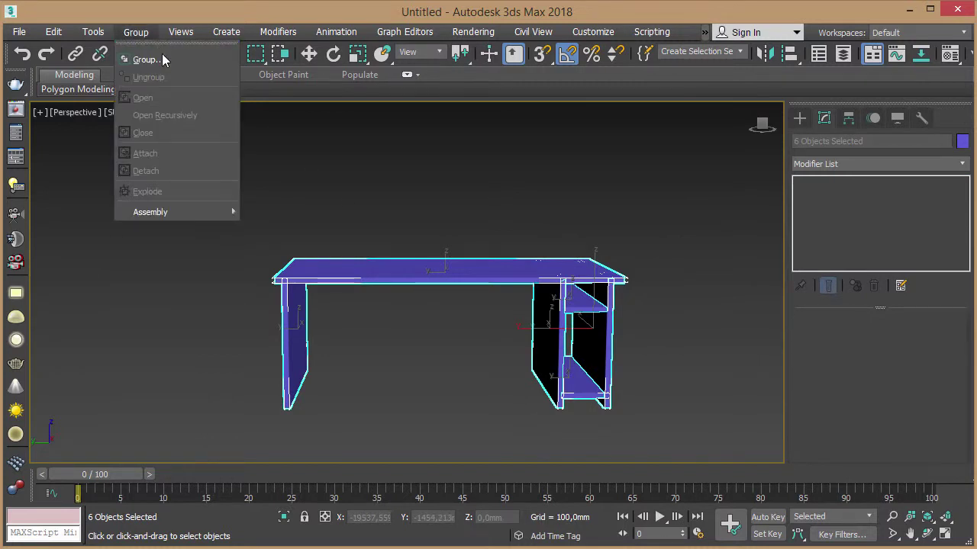
{"action": "left_click", "coordinate": [168, 59]}
{"action": "type", "text": "Стол"}
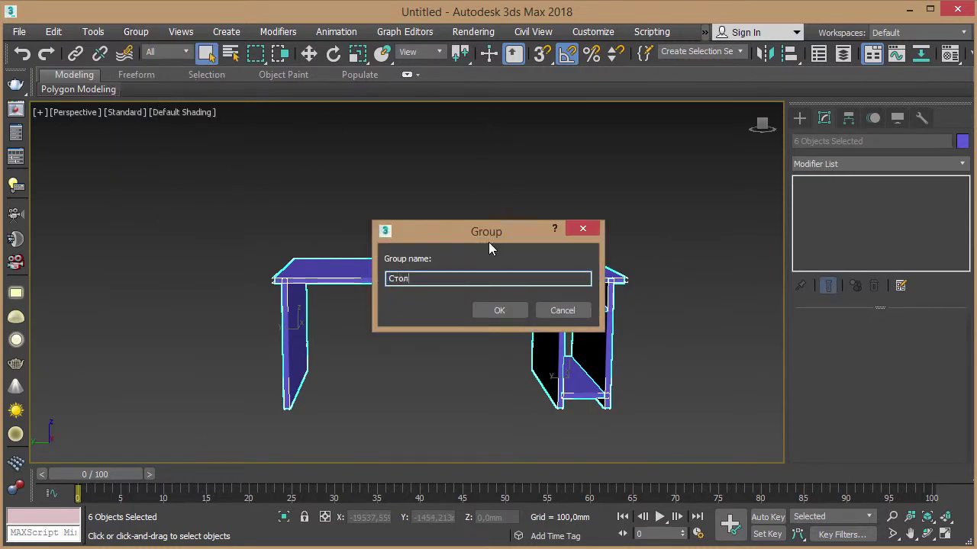
{"action": "left_click_drag", "start_coordinate": [488, 242], "coordinate": [577, 185]}
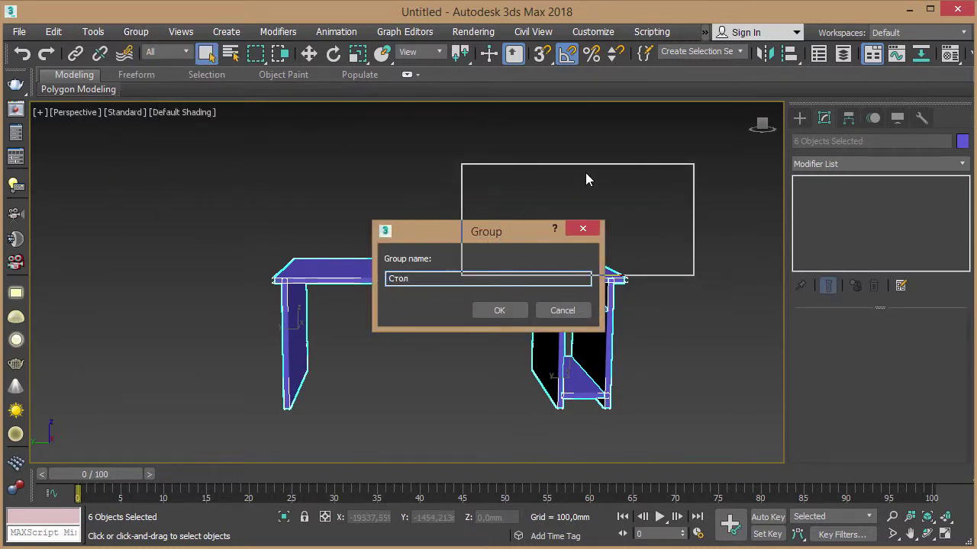
{"action": "left_click", "coordinate": [590, 254]}
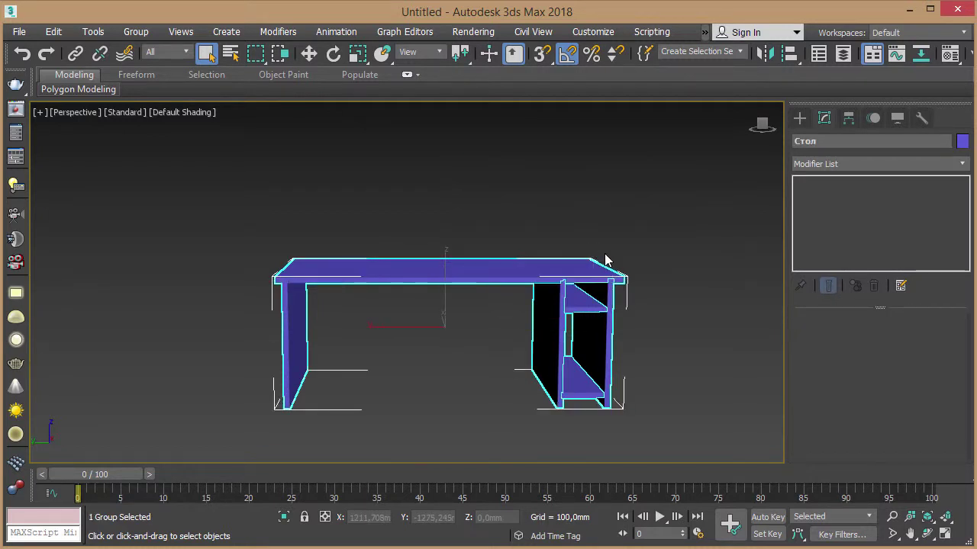
{"action": "middle_click_drag", "start_coordinate": [608, 263], "coordinate": [621, 253], "text": "alt"}
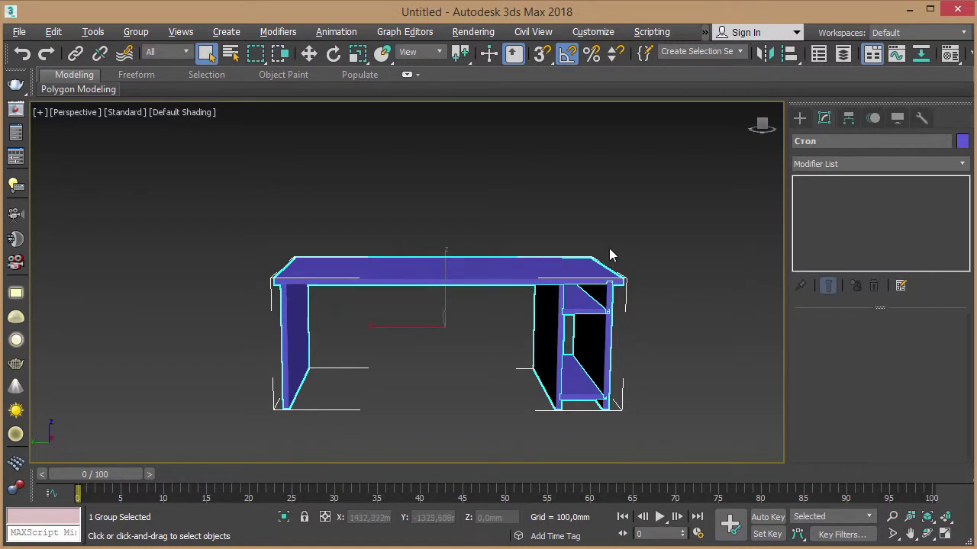
{"action": "mouse_move", "coordinate": [609, 250]}
{"action": "middle_mouse_down", "text": "alt"}
{"action": "mouse_move", "coordinate": [616, 214]}
{"action": "mouse_move", "coordinate": [615, 260]}
{"action": "mouse_move", "coordinate": [595, 247]}
{"action": "mouse_move", "coordinate": [580, 261]}
{"action": "mouse_move", "coordinate": [603, 259]}
{"action": "mouse_move", "coordinate": [548, 233]}
{"action": "middle_mouse_up", "text": "alt"}
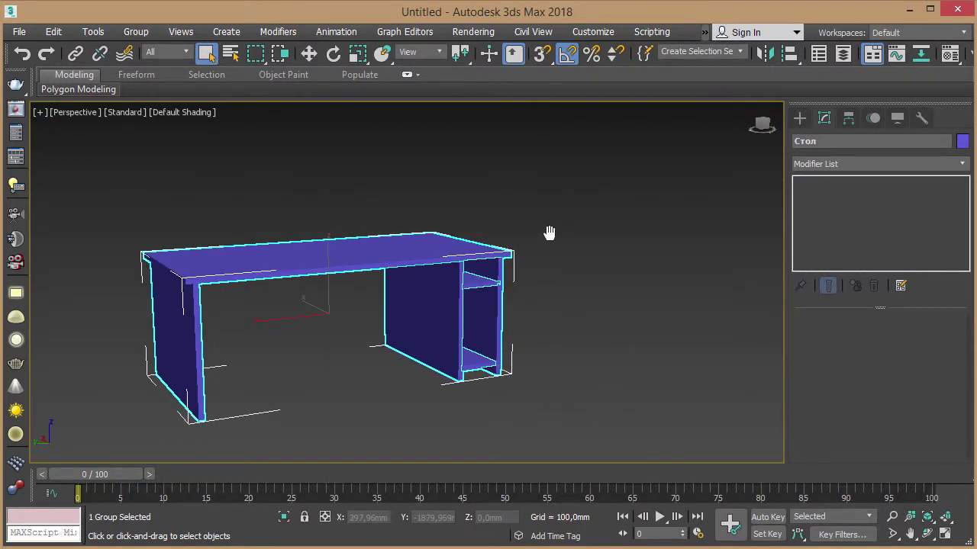
{"action": "middle_click_drag", "start_coordinate": [582, 269], "coordinate": [576, 267]}
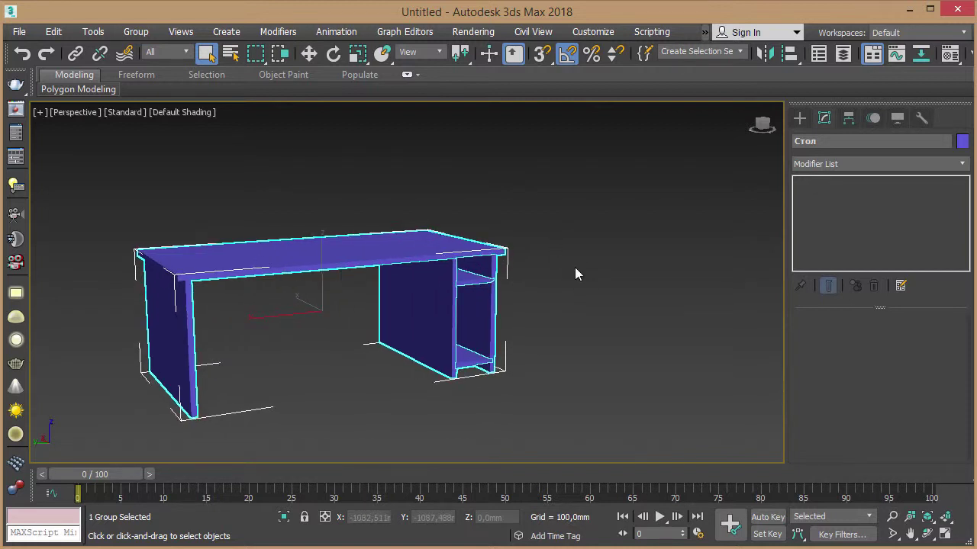
{"action": "key", "text": "t"}
{"action": "middle_click_drag", "start_coordinate": [602, 253], "coordinate": [500, 250]}
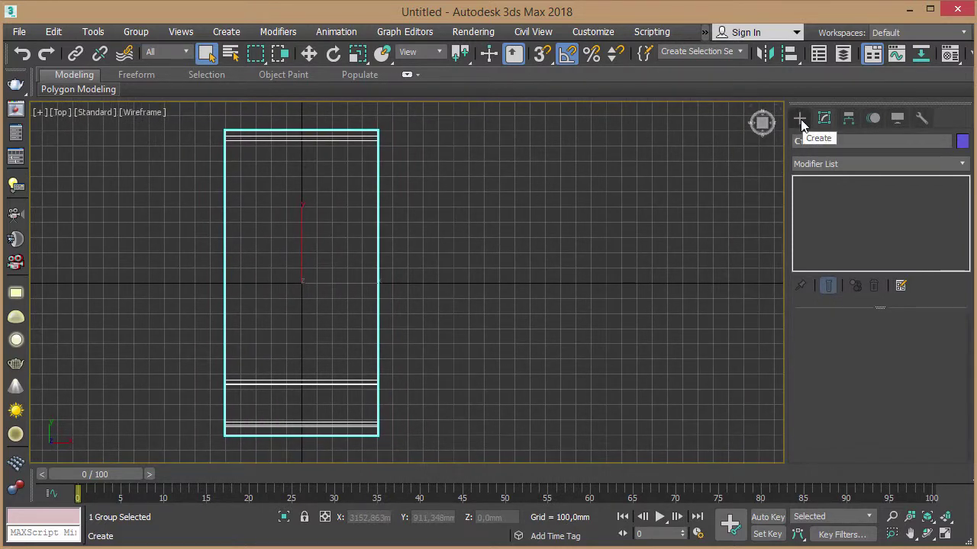
Draw a new box to the right of the desk in Top view
{"action": "left_click", "coordinate": [801, 121]}
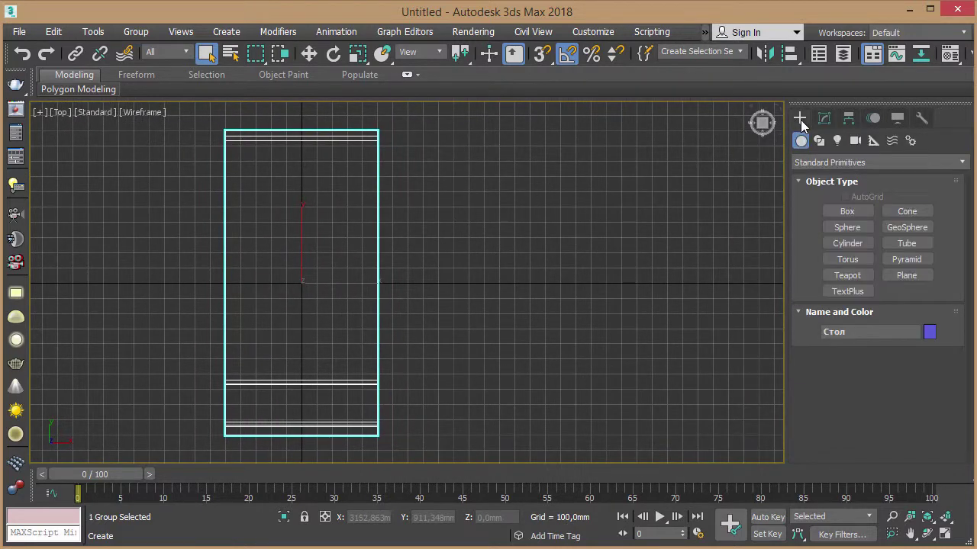
{"action": "left_click", "coordinate": [843, 212]}
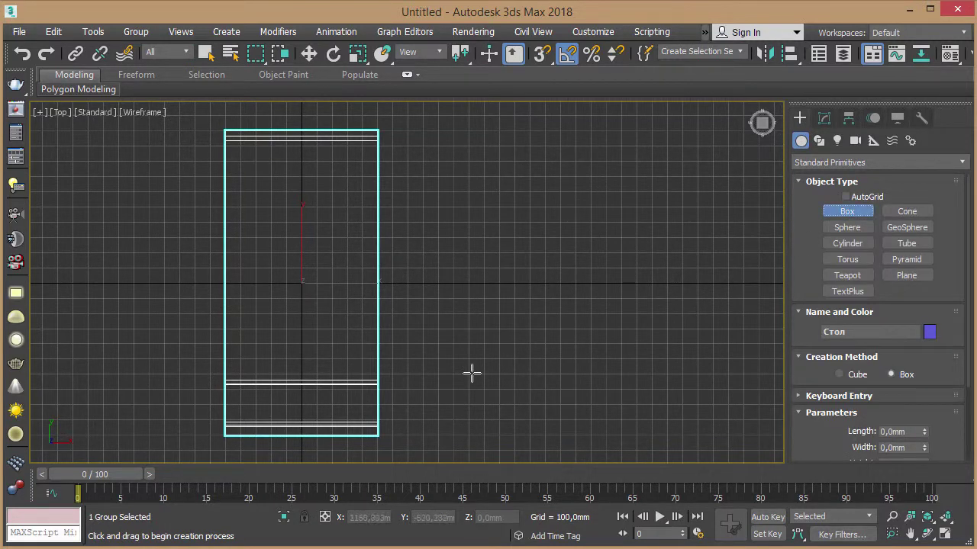
{"action": "left_click_drag", "start_coordinate": [435, 367], "coordinate": [508, 440]}
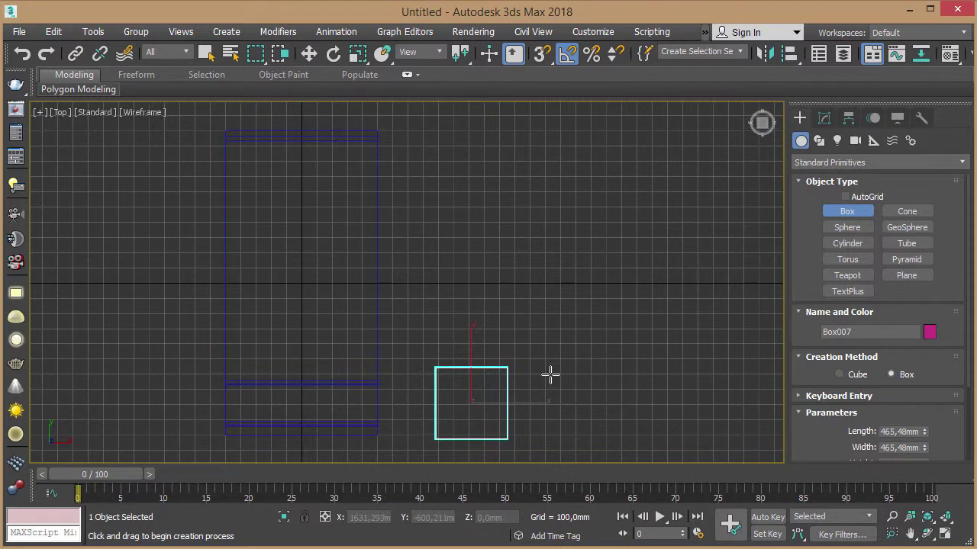
Set the box to Length 450 mm, Width 450 mm and Height 30 mm
{"action": "left_click", "coordinate": [825, 119]}
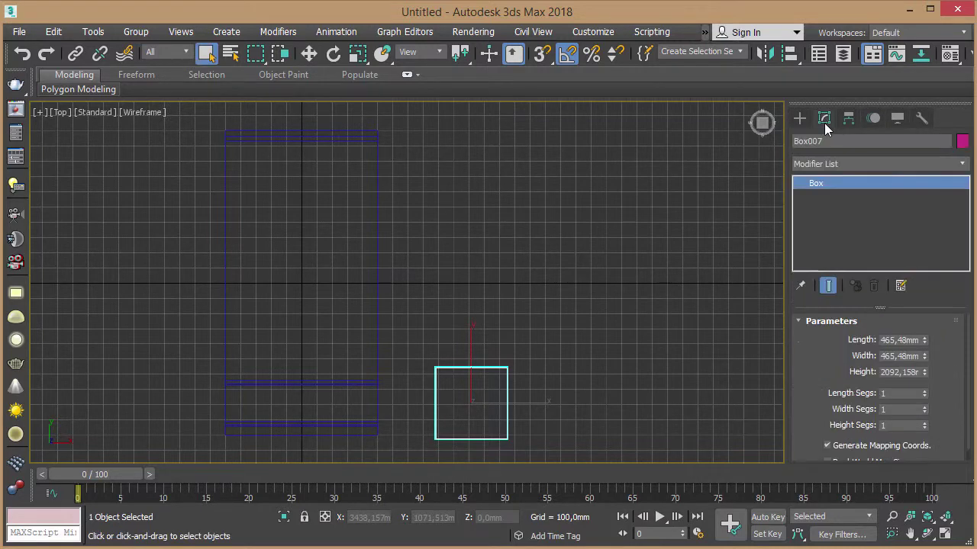
{"action": "double_click", "coordinate": [906, 340]}
{"action": "type", "text": "4"}
{"action": "key", "text": "Tab"}
{"action": "type", "text": "45"}
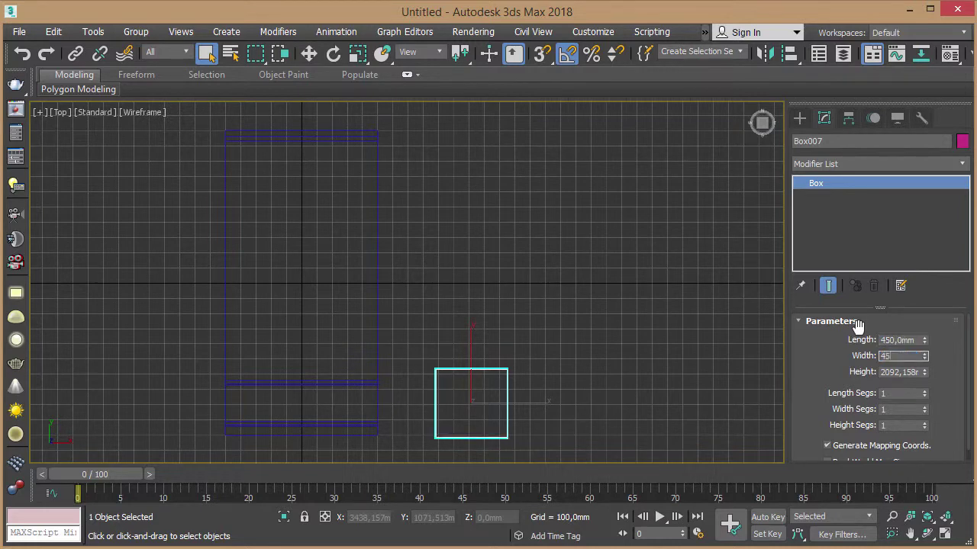
{"action": "key", "text": "Return"}
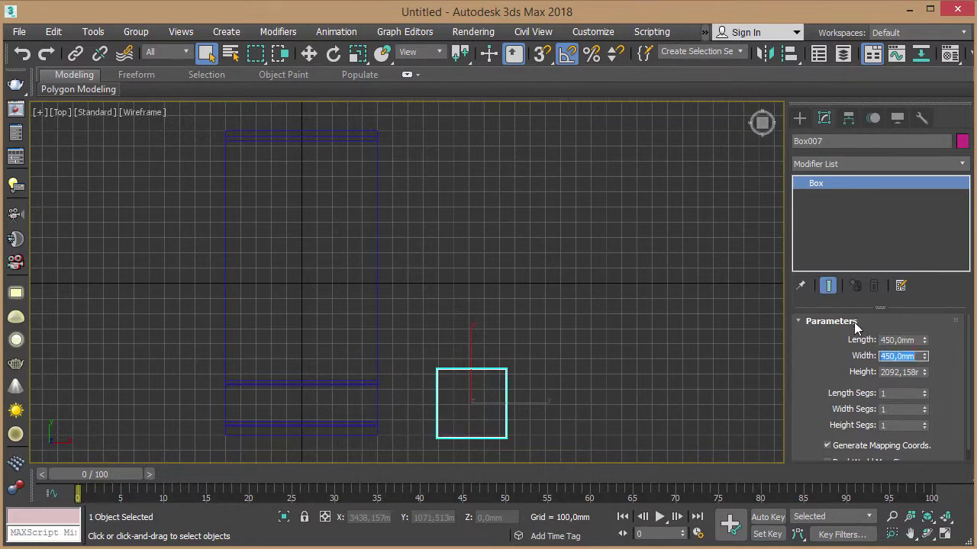
{"action": "key", "text": "p"}
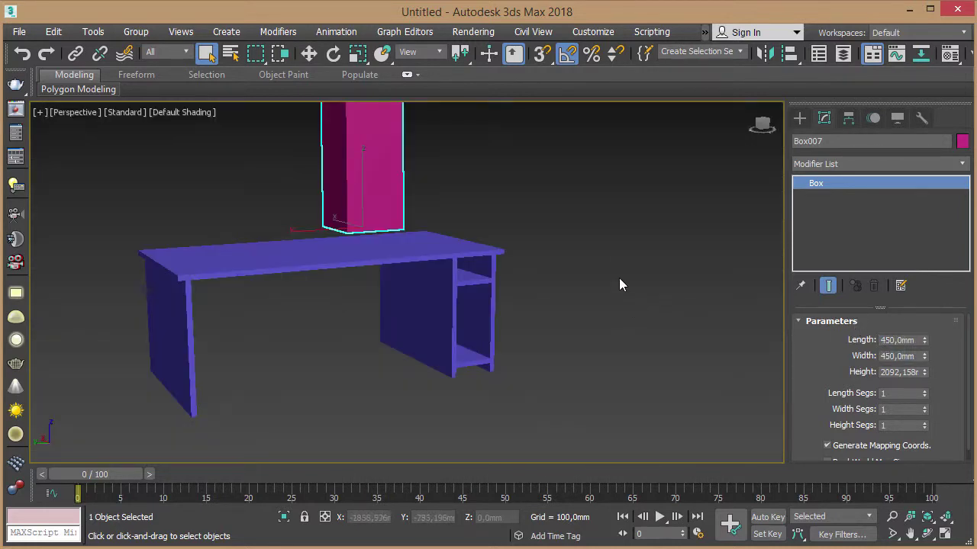
{"action": "double_click", "coordinate": [911, 372]}
{"action": "type", "text": "30mm"}
{"action": "key", "text": "Return"}
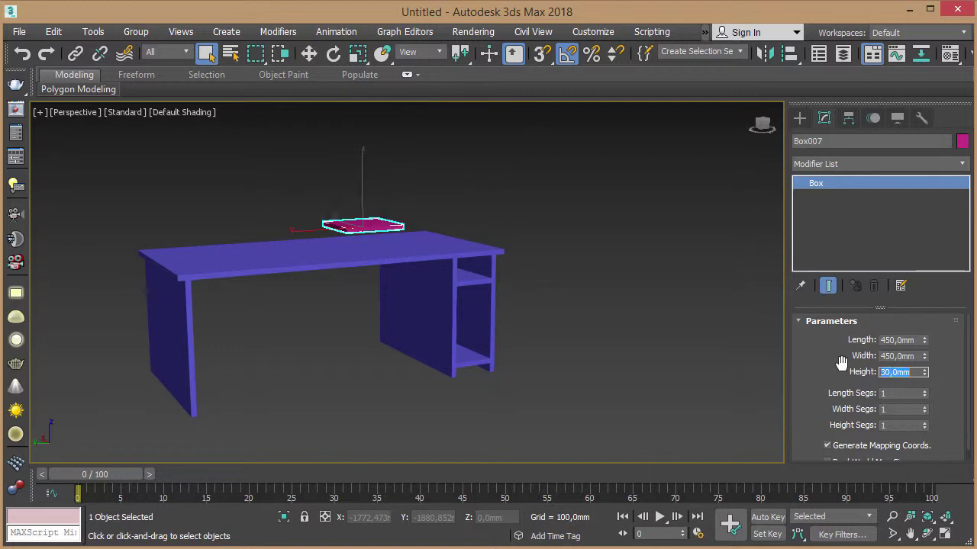
{"action": "type", "text": "3"}
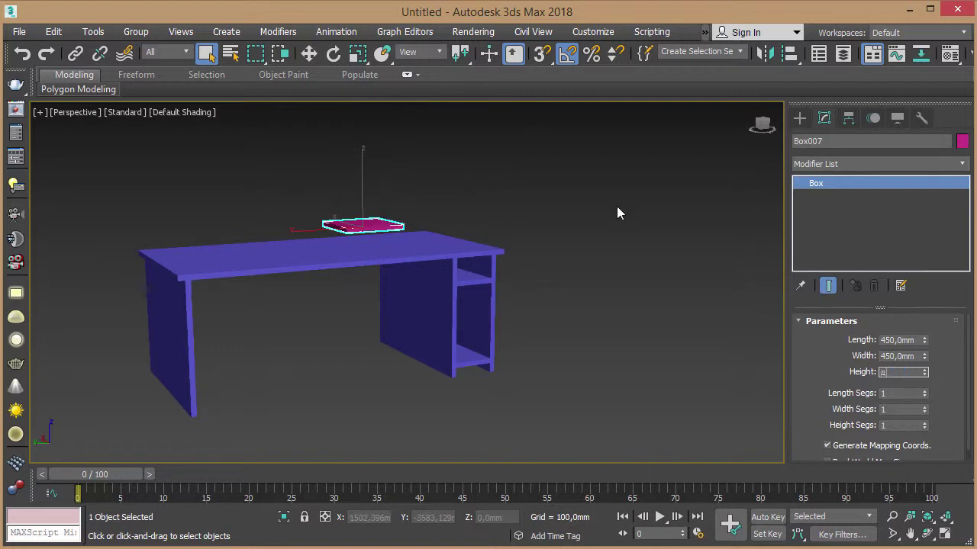
{"action": "key", "text": "Return"}
In Left view, lower the seat board below the desk top to seat height
{"action": "key", "text": "l"}
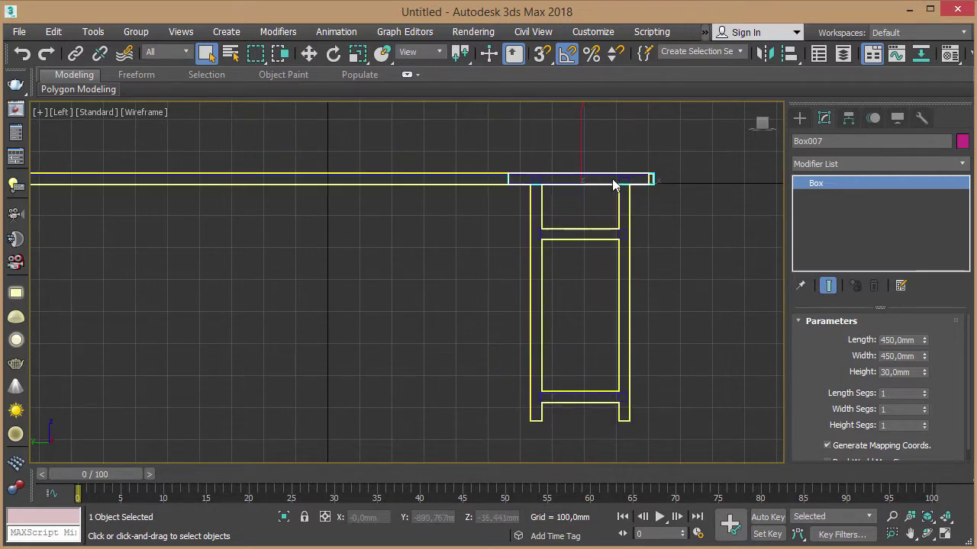
{"action": "key", "text": "w"}
{"action": "mouse_move", "coordinate": [584, 152]}
{"action": "left_mouse_down"}
{"action": "mouse_move", "coordinate": [573, 257]}
{"action": "mouse_move", "coordinate": [582, 243]}
{"action": "mouse_move", "coordinate": [587, 255]}
{"action": "left_mouse_up"}
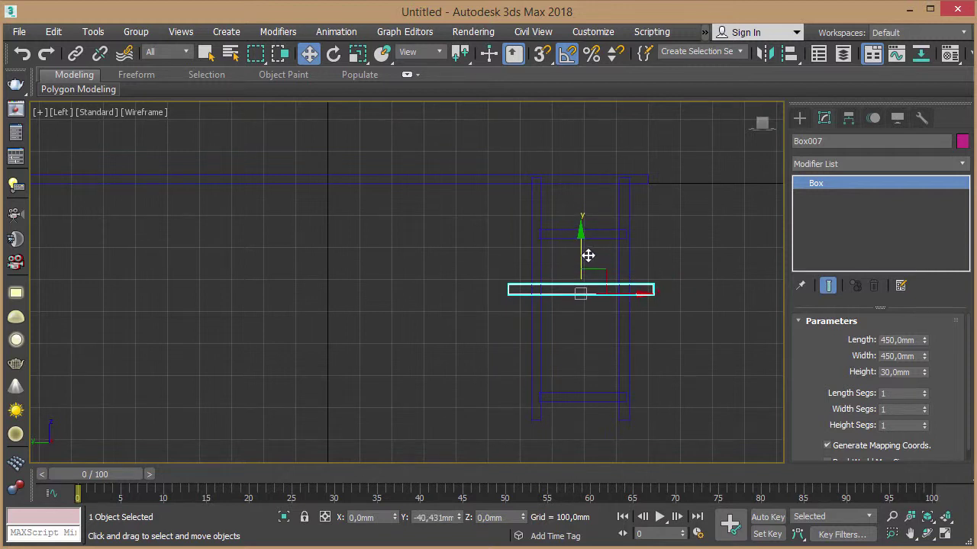
{"action": "left_click_drag", "start_coordinate": [588, 255], "coordinate": [593, 269]}
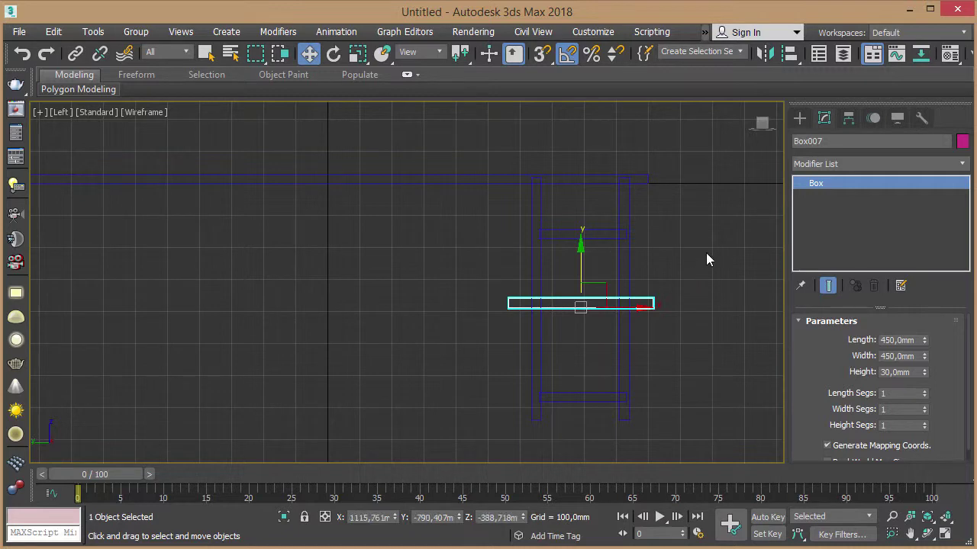
Slide the seat board out along X so it sits clear of the desk's right side
{"action": "key", "text": "shift+z"}
{"action": "key", "text": "shift+z"}
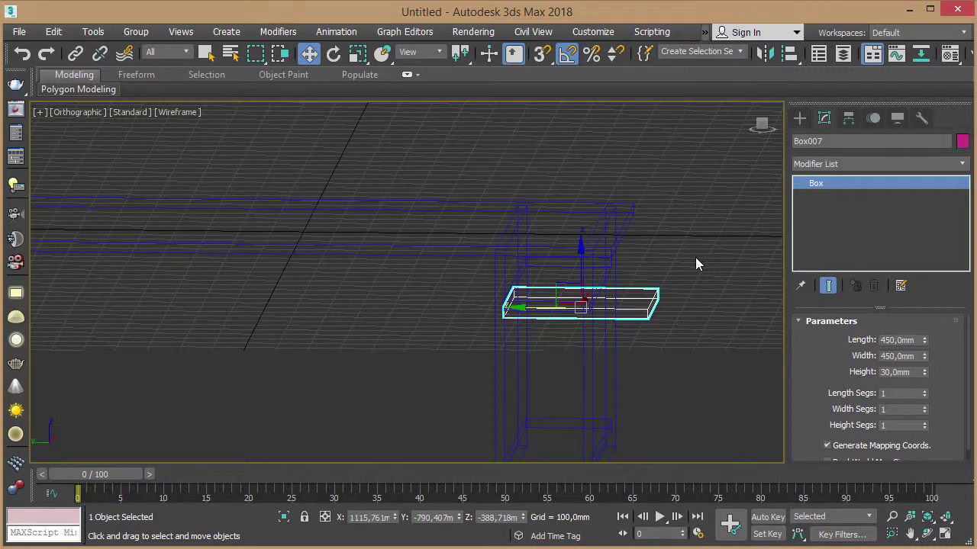
{"action": "key", "text": "shift+z"}
{"action": "key", "text": "shift+z"}
{"action": "key", "text": "shift+z"}
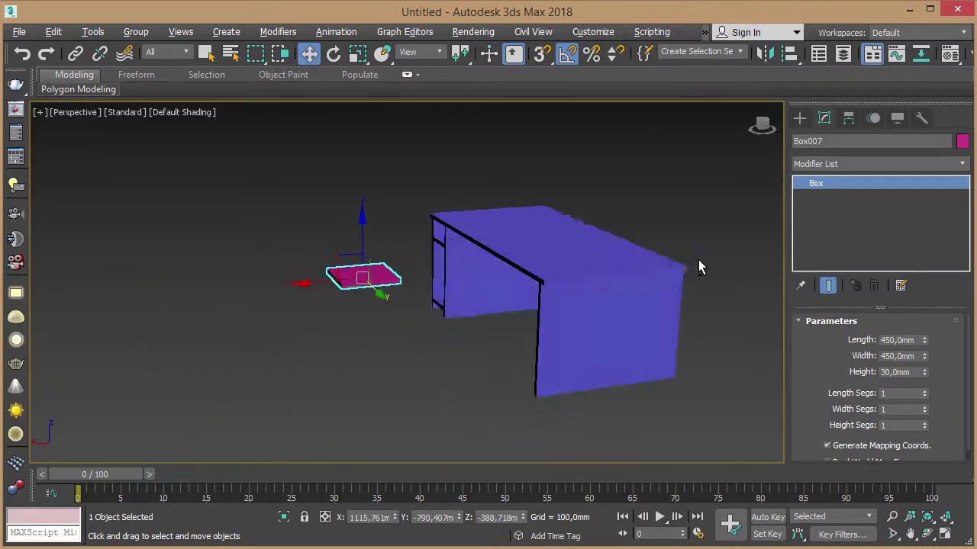
{"action": "key", "text": "shift+z"}
{"action": "key", "text": "shift+z"}
{"action": "key", "text": "shift+z"}
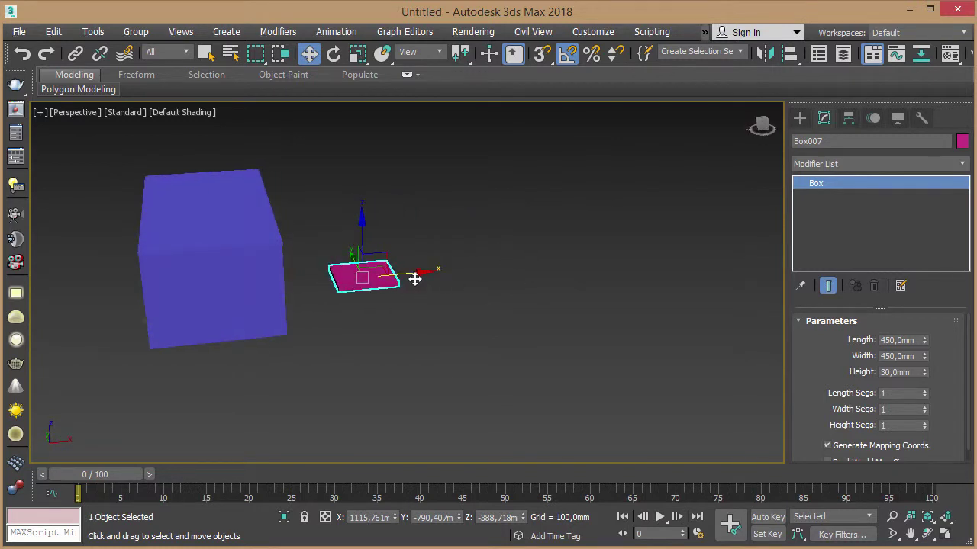
{"action": "left_click_drag", "start_coordinate": [415, 279], "coordinate": [504, 245]}
{"action": "key", "text": "t"}
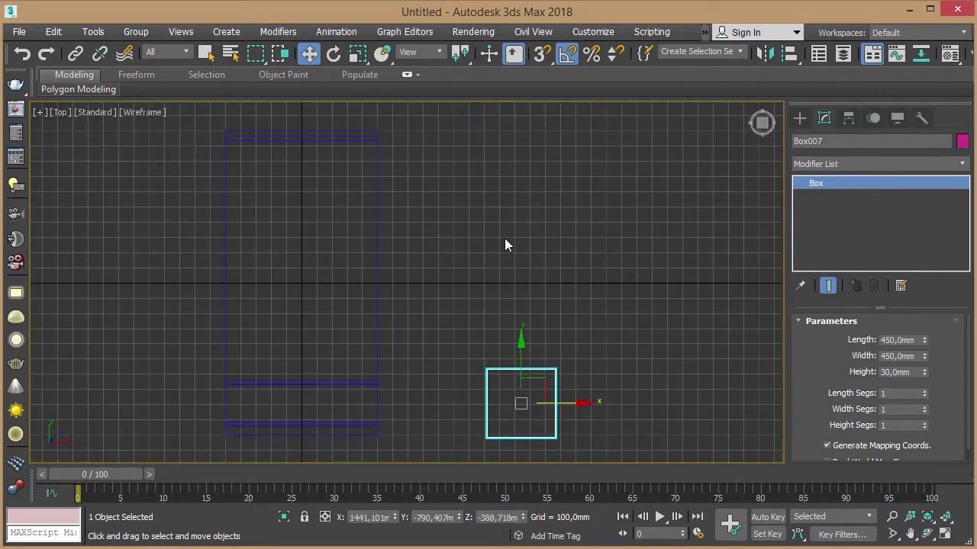
{"action": "middle_click_drag", "start_coordinate": [508, 246], "coordinate": [554, 229]}
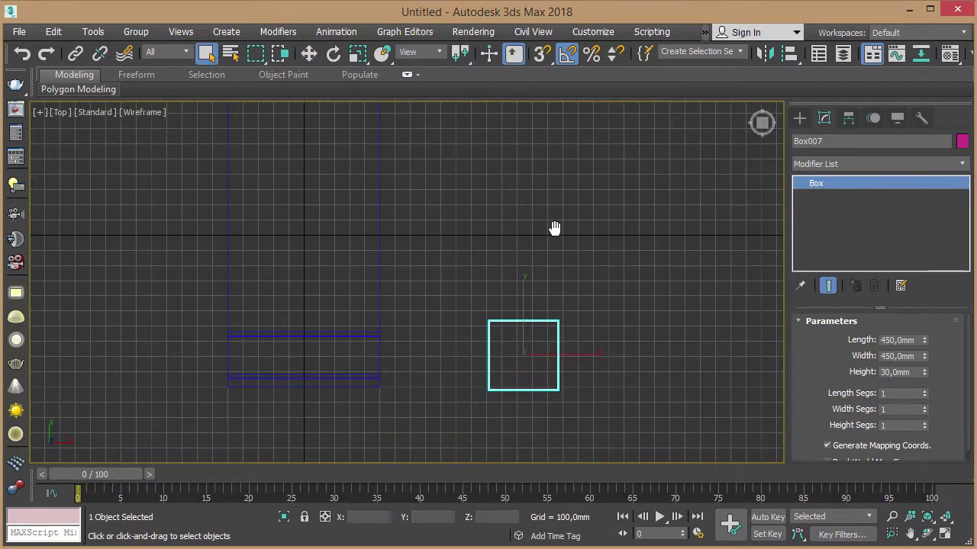
{"action": "middle_click_drag", "start_coordinate": [576, 343], "coordinate": [560, 251]}
{"action": "key", "text": "q"}
{"action": "scroll", "coordinate": [572, 319], "scroll_direction": "down", "scroll_amount": 2}
{"action": "scroll", "coordinate": [513, 311], "scroll_direction": "up", "scroll_amount": 2}
{"action": "scroll", "coordinate": [591, 341], "scroll_direction": "up", "scroll_amount": 2}
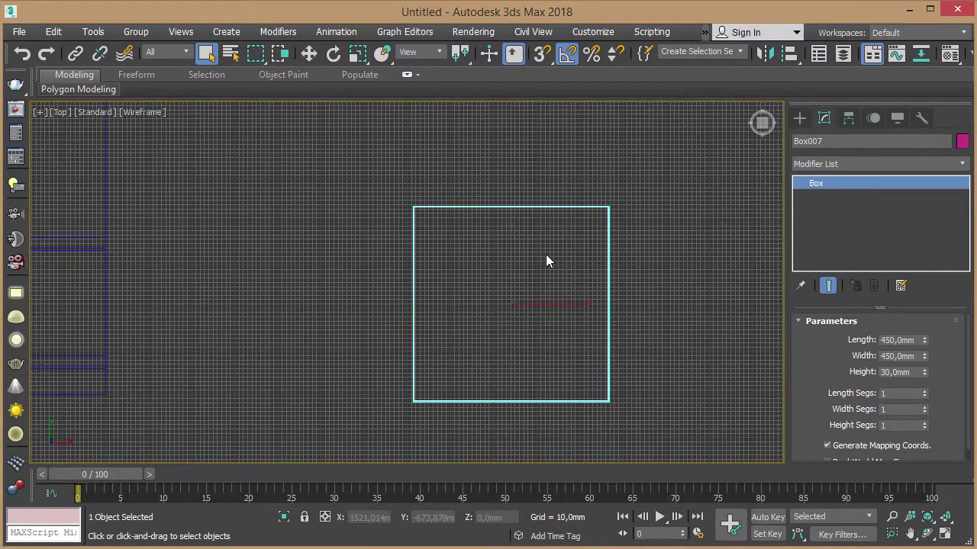
{"action": "scroll", "coordinate": [546, 254], "scroll_direction": "down", "scroll_amount": 2}
Copy the seat board, resize the copy to 40 × 40 mm, and place it on the seat's upper-left corner
{"action": "key", "text": "w"}
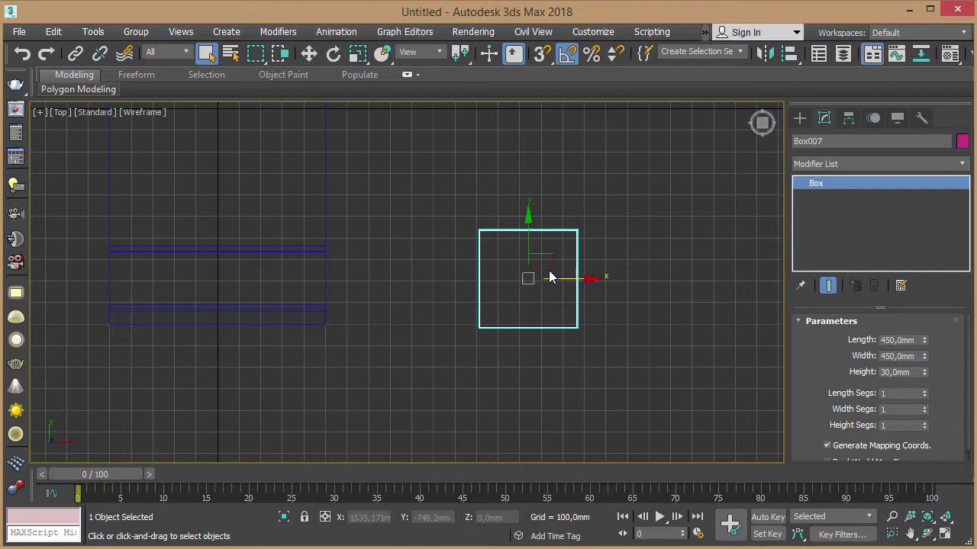
{"action": "left_click_drag", "start_coordinate": [558, 279], "coordinate": [648, 263], "text": "shift"}
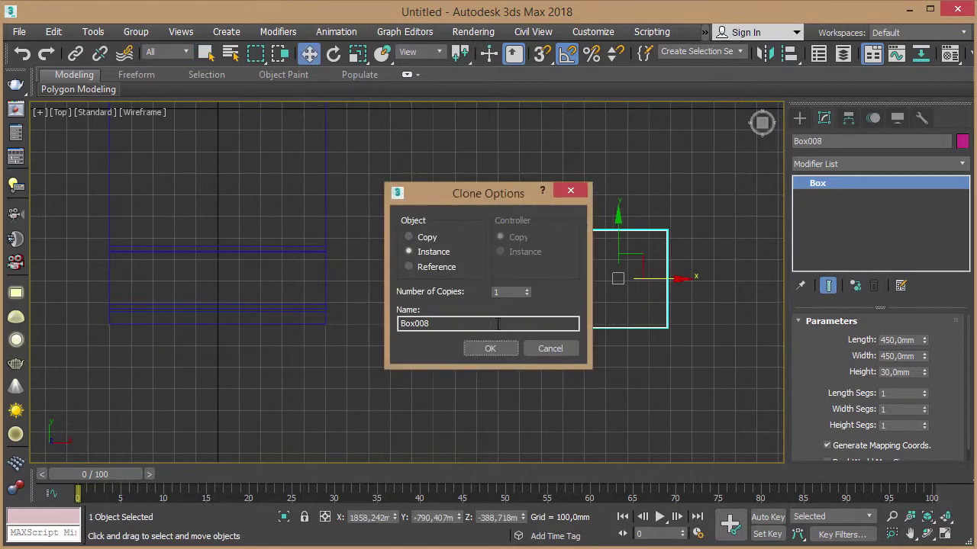
{"action": "left_click", "coordinate": [427, 237]}
{"action": "left_click", "coordinate": [496, 350]}
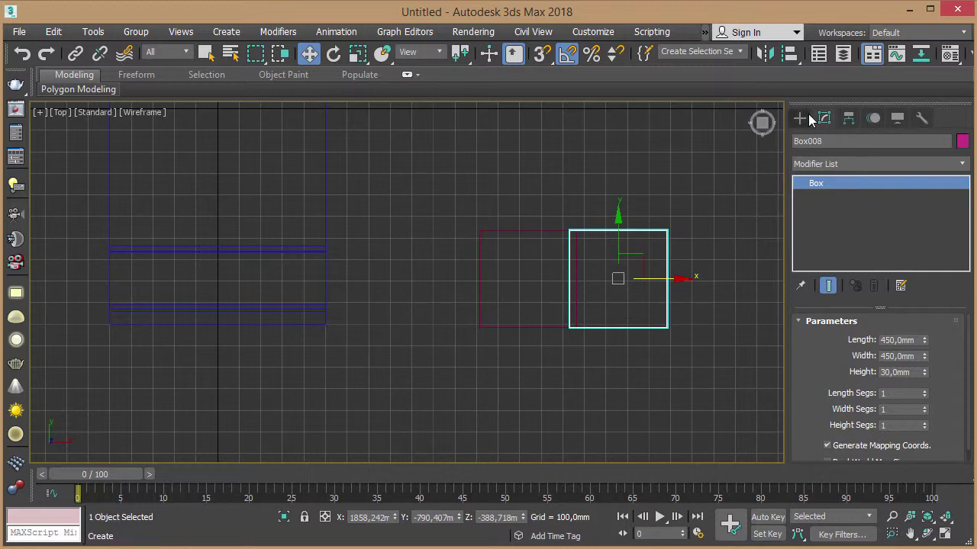
{"action": "left_click_drag", "start_coordinate": [925, 345], "coordinate": [925, 410]}
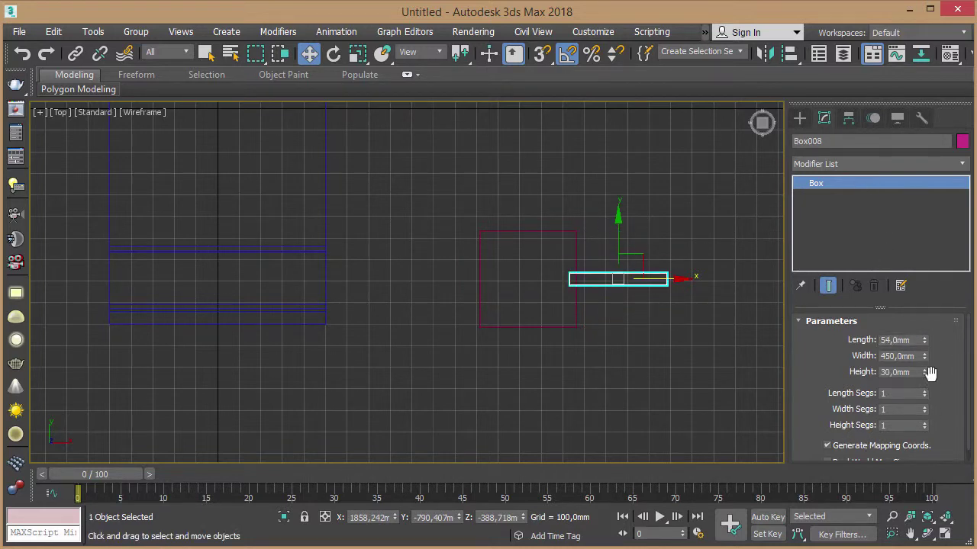
{"action": "left_click_drag", "start_coordinate": [924, 356], "coordinate": [925, 425]}
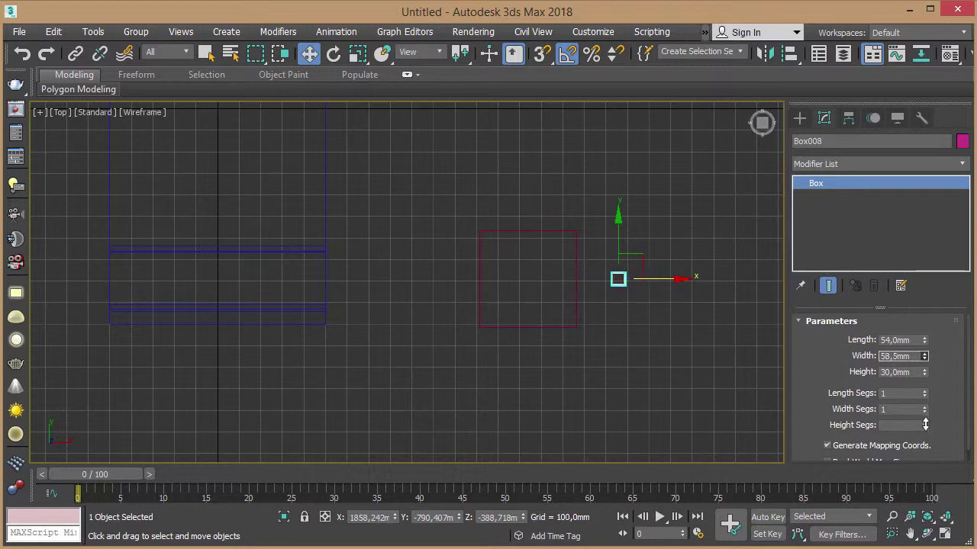
{"action": "double_click", "coordinate": [894, 340]}
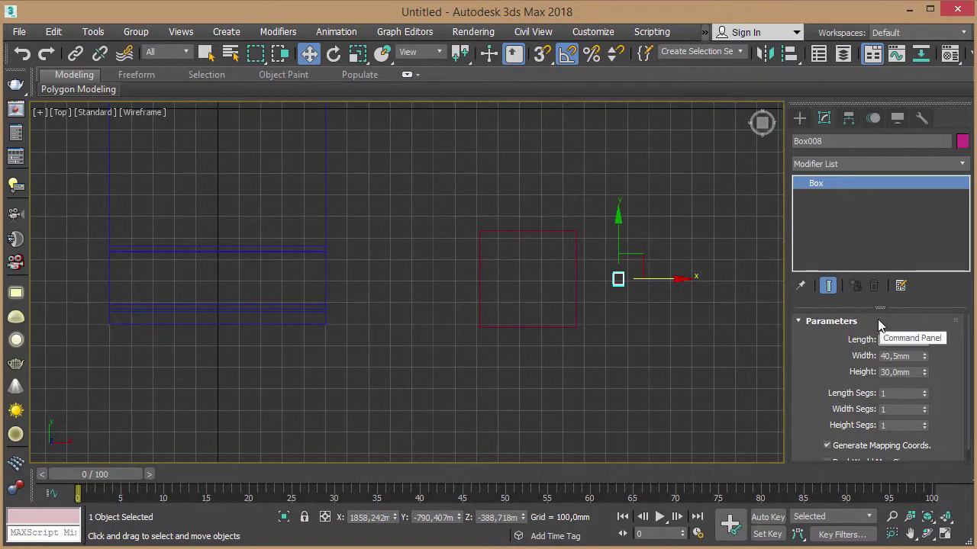
{"action": "type", "text": "40mm"}
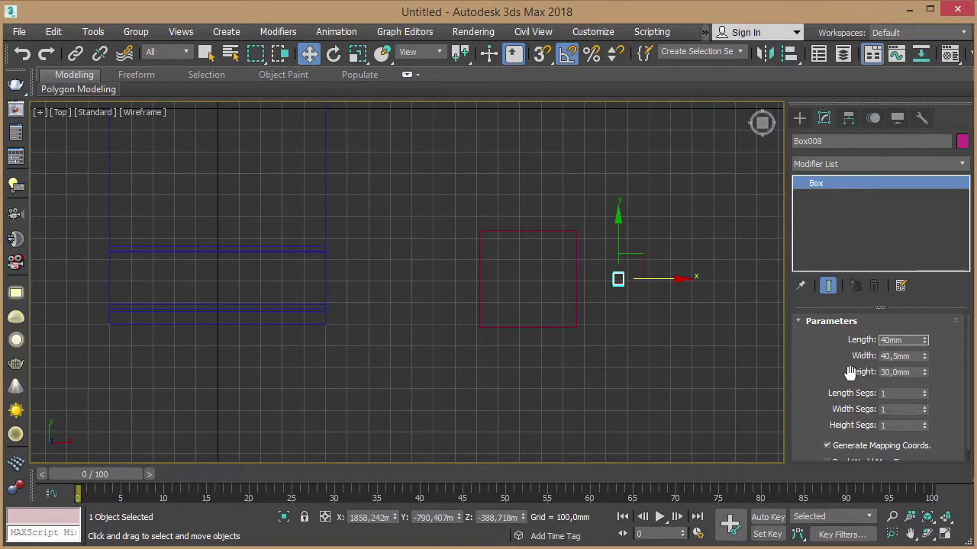
{"action": "key", "text": "Tab"}
{"action": "type", "text": "40mm"}
{"action": "key", "text": "Tab"}
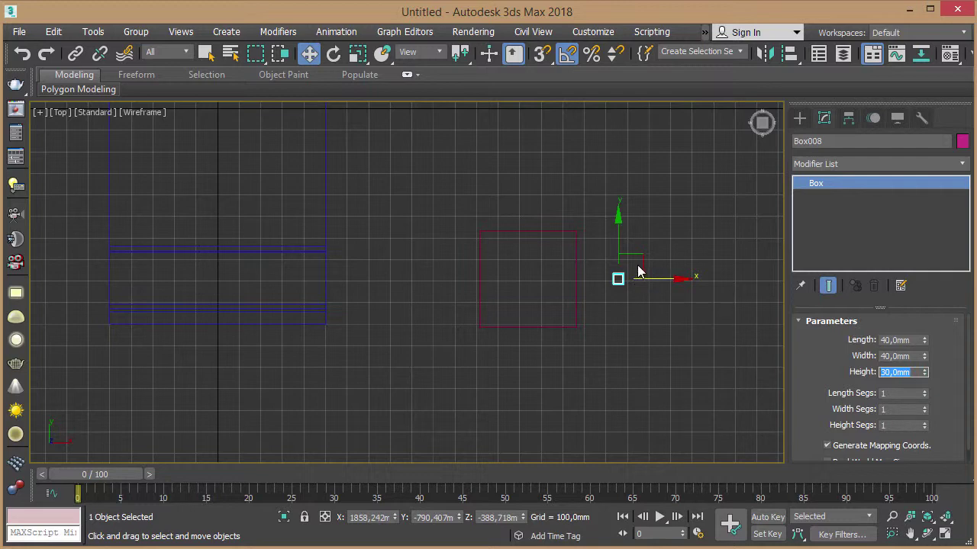
{"action": "left_click_drag", "start_coordinate": [639, 271], "coordinate": [517, 221]}
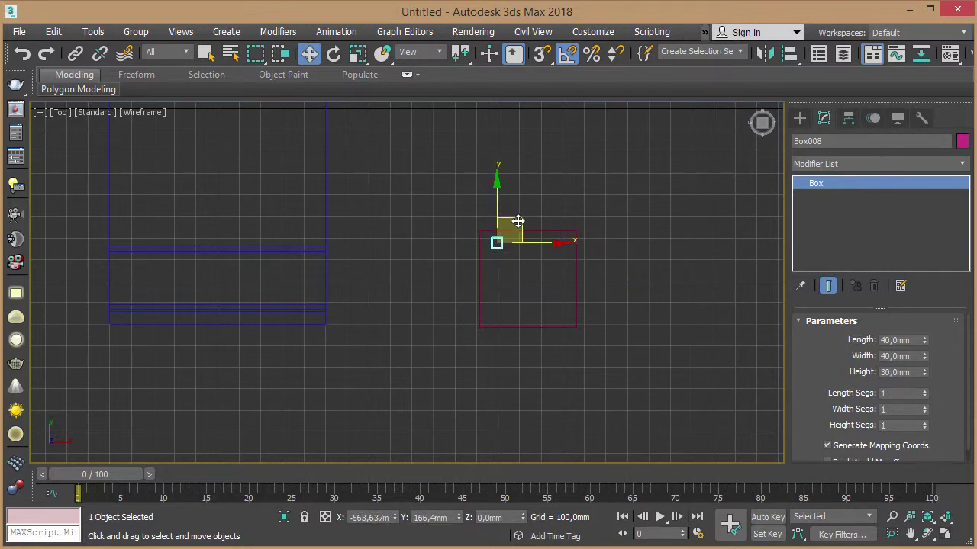
Instance the small square across to the seat's upper-right corner
{"action": "mouse_move", "coordinate": [610, 236]}
{"action": "middle_mouse_down", "text": "alt"}
{"action": "mouse_move", "coordinate": [620, 207]}
{"action": "mouse_move", "coordinate": [618, 221]}
{"action": "middle_mouse_up", "text": "alt"}
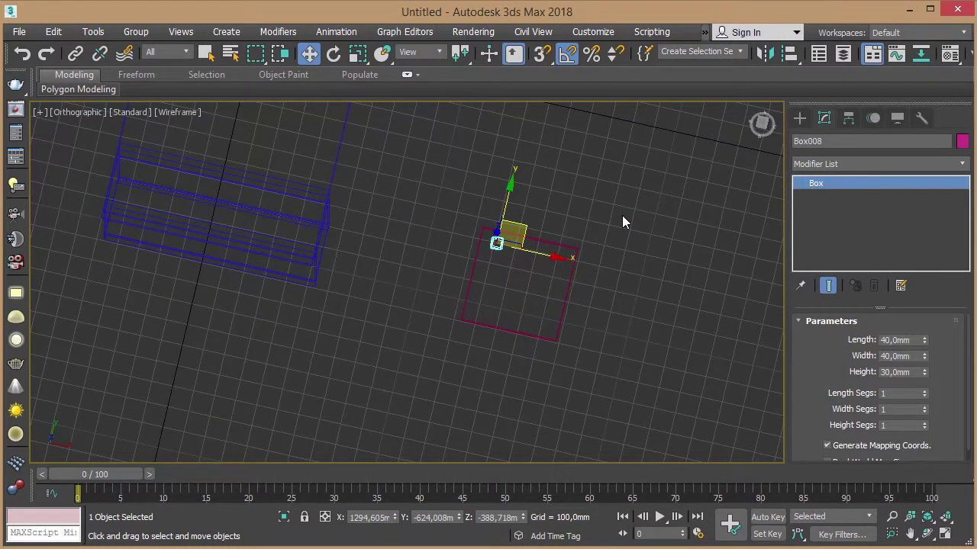
{"action": "key", "text": "t"}
{"action": "middle_click_drag", "start_coordinate": [649, 285], "coordinate": [594, 232]}
{"action": "scroll", "coordinate": [600, 336], "scroll_direction": "up", "scroll_amount": 2}
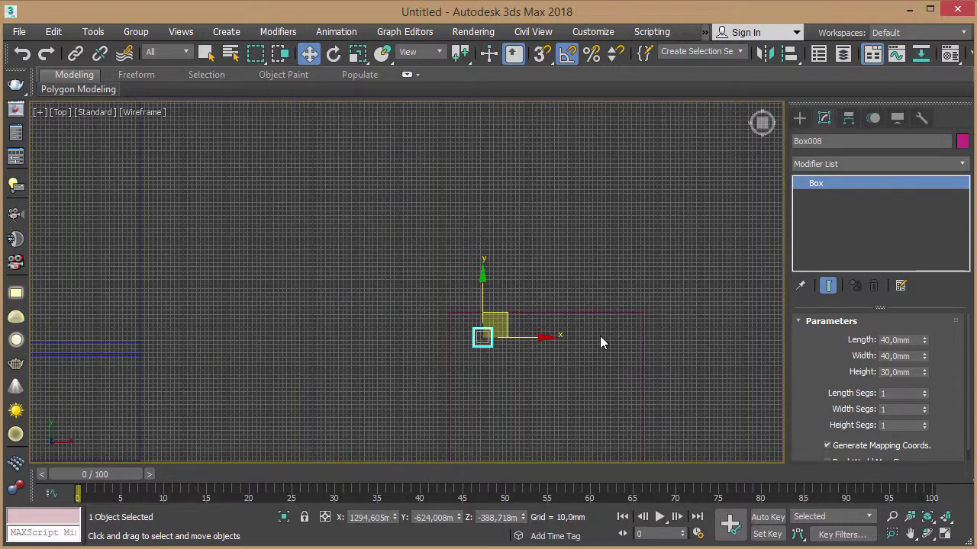
{"action": "middle_click_drag", "start_coordinate": [600, 336], "coordinate": [571, 214]}
{"action": "scroll", "coordinate": [504, 248], "scroll_direction": "up", "scroll_amount": 1}
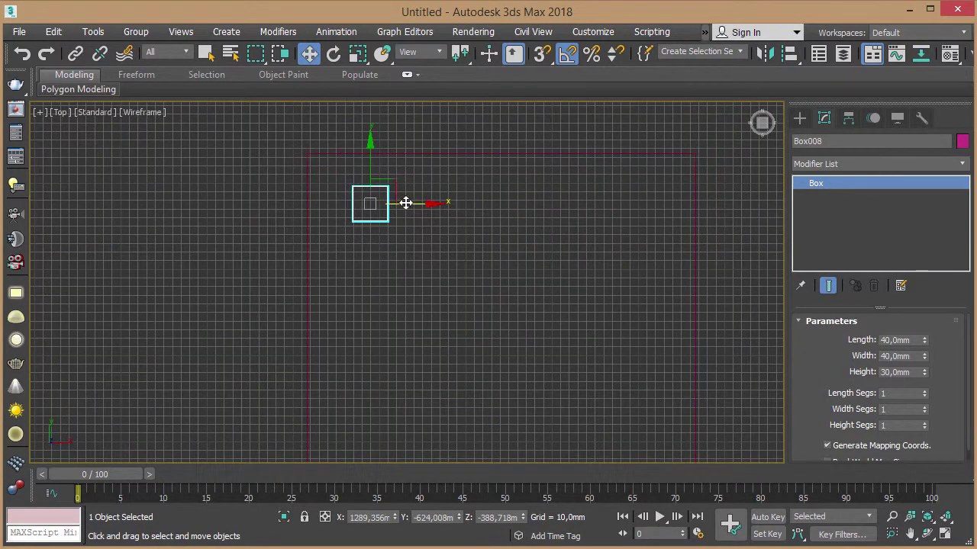
{"action": "left_click_drag", "start_coordinate": [404, 203], "coordinate": [675, 207], "text": "shift"}
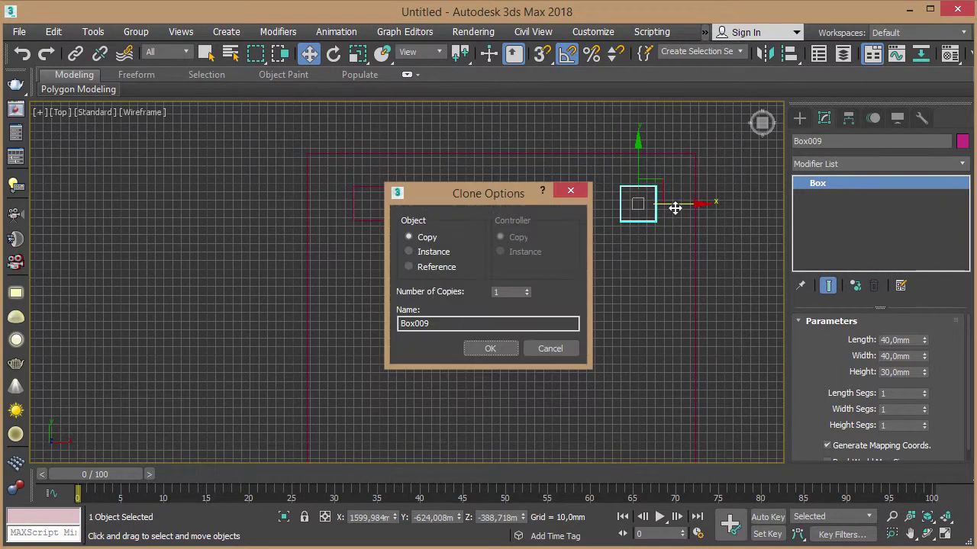
{"action": "left_click", "coordinate": [435, 252]}
{"action": "left_click", "coordinate": [492, 350]}
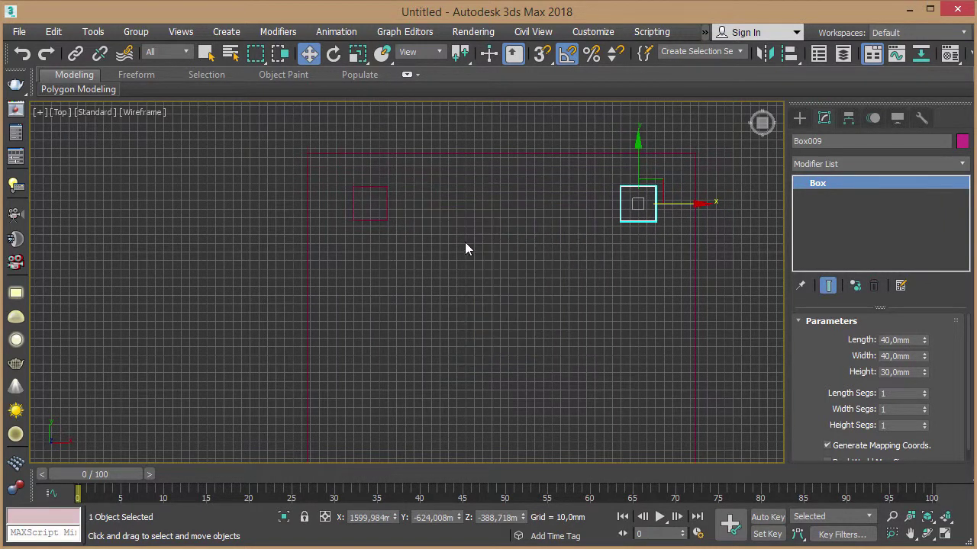
Select both squares and instance them down to the seat's two lower corners
{"action": "left_click", "coordinate": [387, 203], "text": "ctrl"}
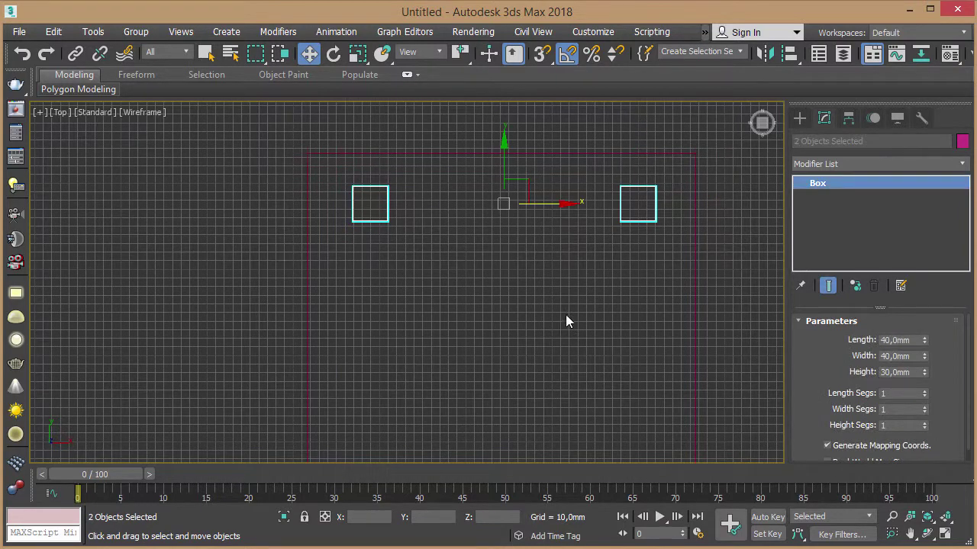
{"action": "middle_click_drag", "start_coordinate": [553, 298], "coordinate": [557, 246]}
{"action": "scroll", "coordinate": [556, 245], "scroll_direction": "down", "scroll_amount": 2}
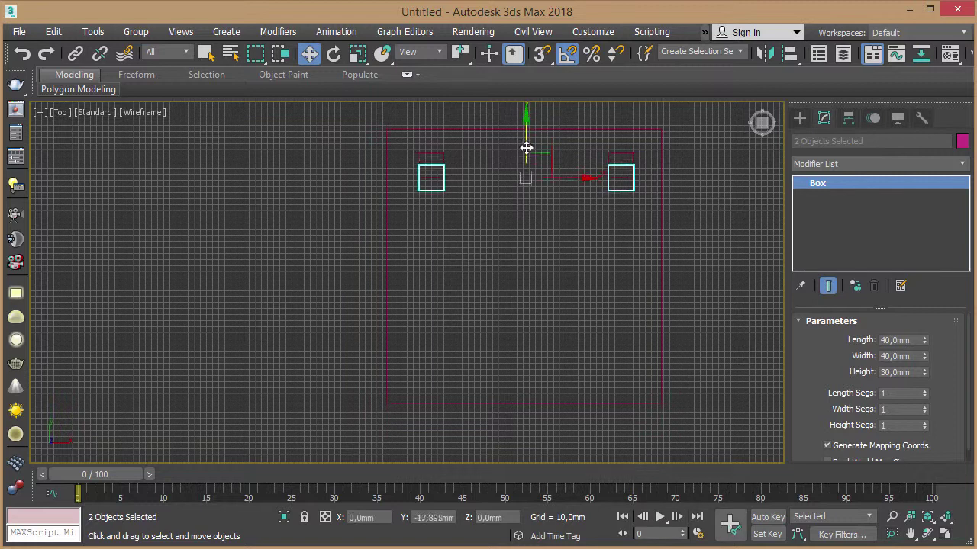
{"action": "left_click_drag", "start_coordinate": [525, 142], "coordinate": [527, 327], "text": "shift"}
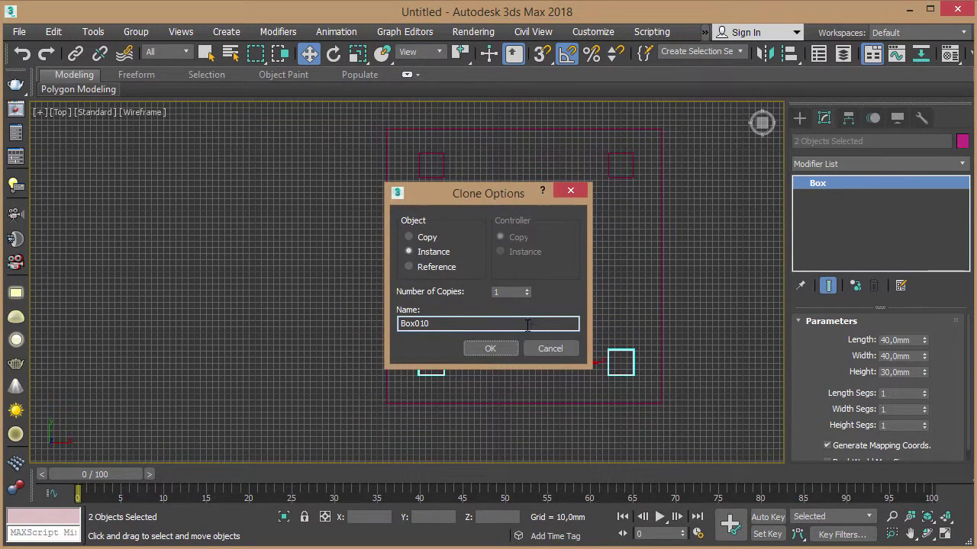
{"action": "left_click", "coordinate": [494, 351]}
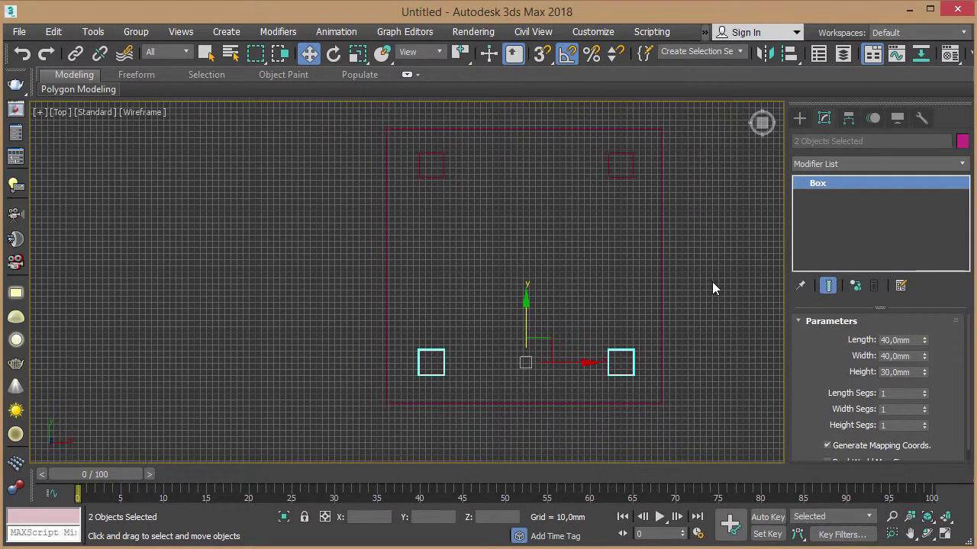
Stretch the selected corner squares downward into legs of roughly -315 mm height
{"action": "key", "text": "p"}
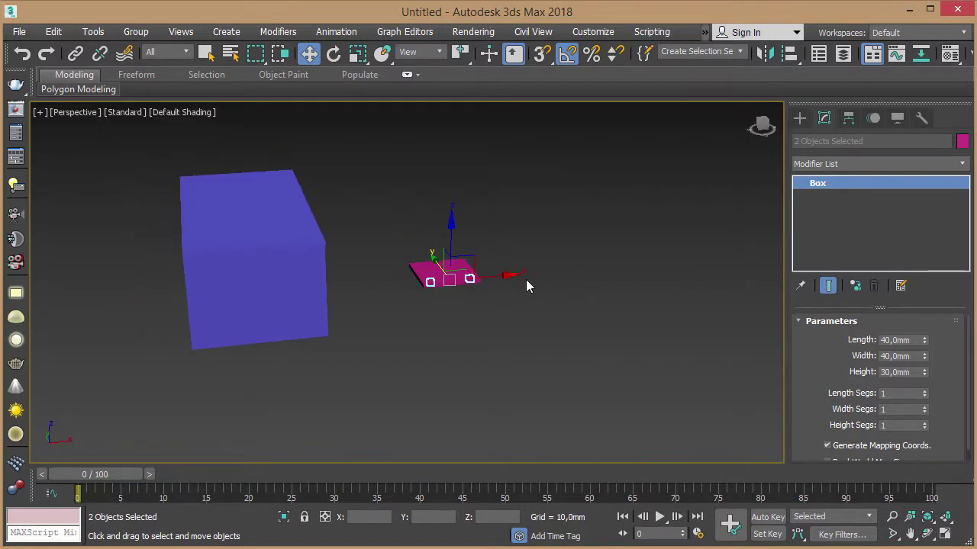
{"action": "scroll", "coordinate": [526, 277], "scroll_direction": "up", "scroll_amount": 4}
{"action": "mouse_move", "coordinate": [445, 273]}
{"action": "middle_mouse_down"}
{"action": "mouse_move", "coordinate": [588, 288]}
{"action": "mouse_move", "coordinate": [588, 253]}
{"action": "mouse_move", "coordinate": [588, 283]}
{"action": "middle_mouse_up"}
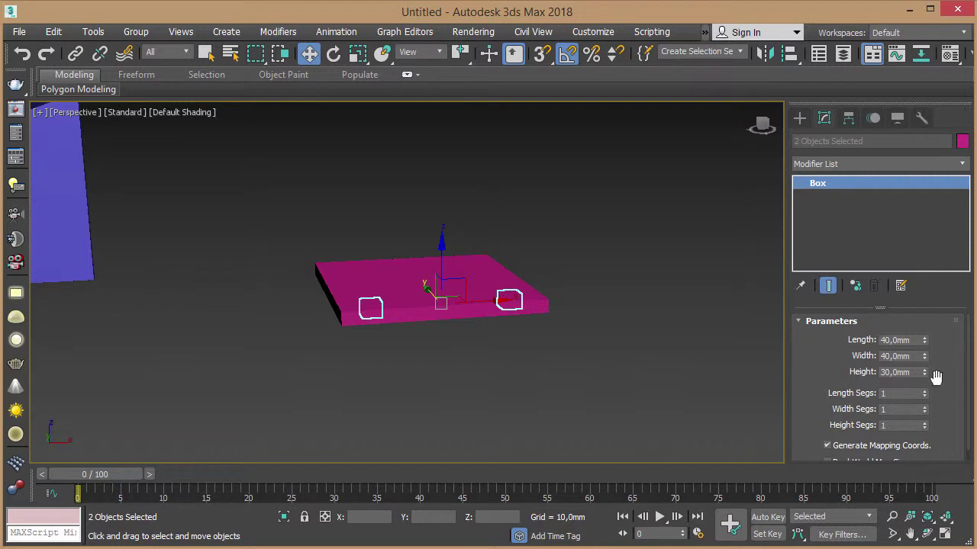
{"action": "left_click_drag", "start_coordinate": [925, 373], "coordinate": [935, 46]}
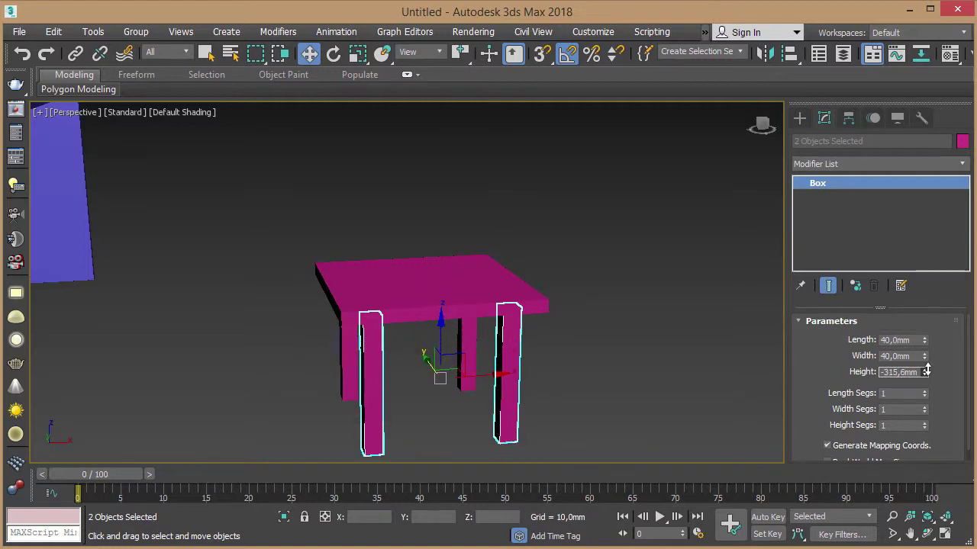
{"action": "middle_click_drag", "start_coordinate": [760, 186], "coordinate": [690, 228]}
Check the legs in Left view and set their Height exactly to -350 mm
{"action": "key", "text": "l"}
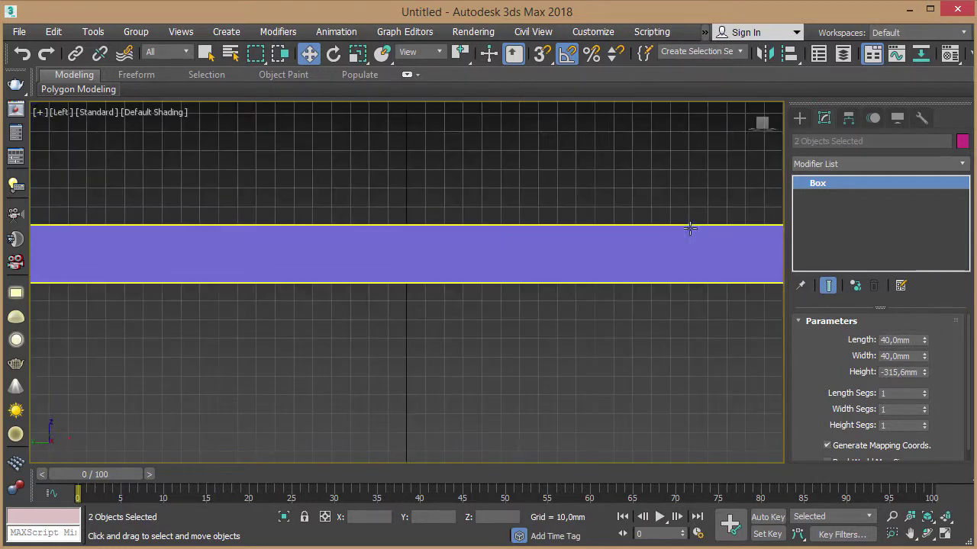
{"action": "key", "text": "z"}
{"action": "middle_click_drag", "start_coordinate": [505, 257], "coordinate": [601, 271]}
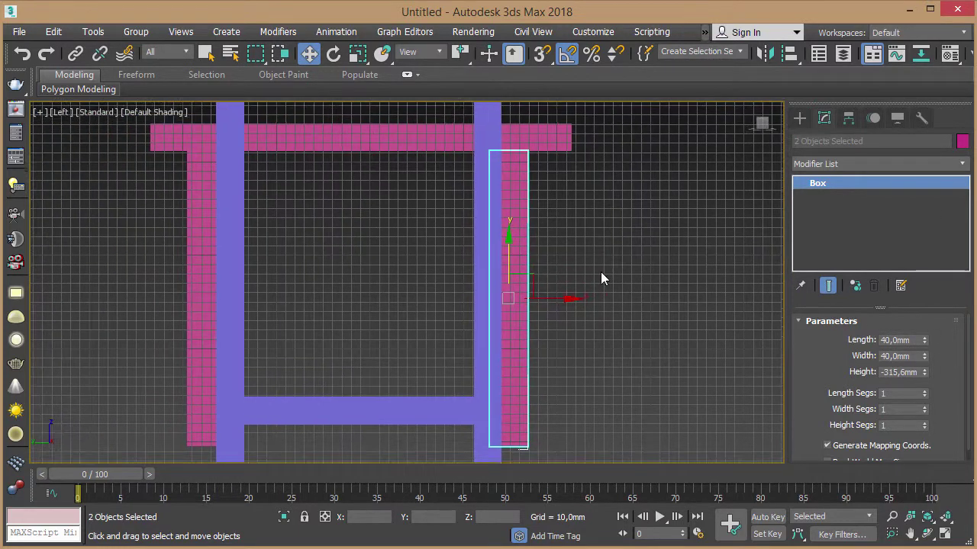
{"action": "scroll", "coordinate": [601, 272], "scroll_direction": "down", "scroll_amount": 2}
{"action": "scroll", "coordinate": [604, 273], "scroll_direction": "down", "scroll_amount": 3}
{"action": "scroll", "coordinate": [613, 260], "scroll_direction": "down", "scroll_amount": 2}
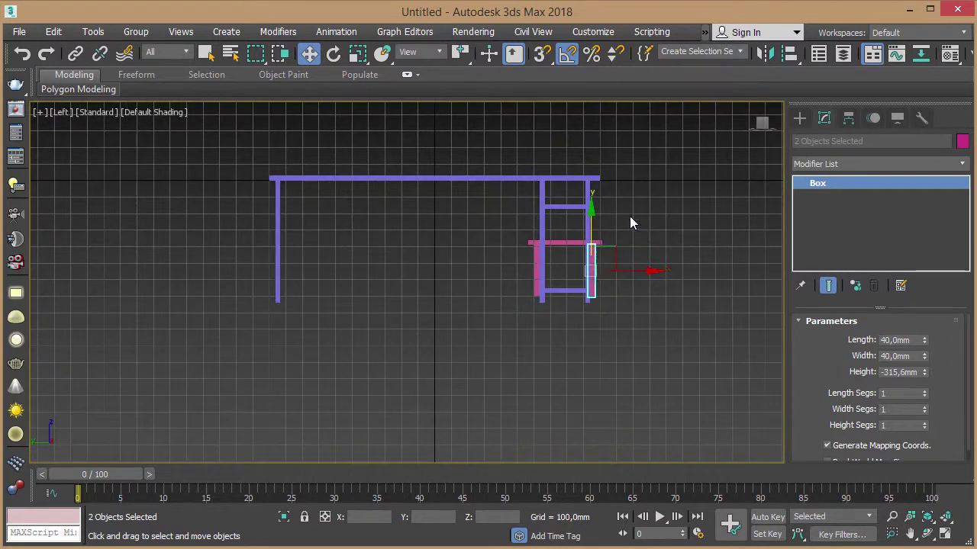
{"action": "mouse_move", "coordinate": [630, 221]}
{"action": "middle_mouse_down"}
{"action": "mouse_move", "coordinate": [593, 236]}
{"action": "mouse_move", "coordinate": [593, 275]}
{"action": "middle_mouse_up"}
{"action": "scroll", "coordinate": [572, 271], "scroll_direction": "up", "scroll_amount": 2}
{"action": "scroll", "coordinate": [598, 286], "scroll_direction": "up", "scroll_amount": 2}
{"action": "scroll", "coordinate": [596, 286], "scroll_direction": "up", "scroll_amount": 2}
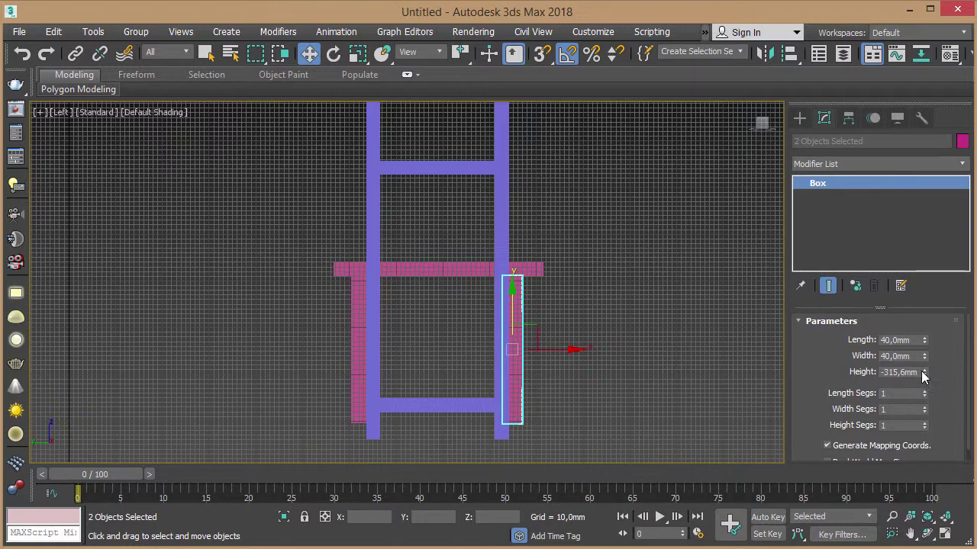
{"action": "left_click_drag", "start_coordinate": [922, 374], "coordinate": [924, 382]}
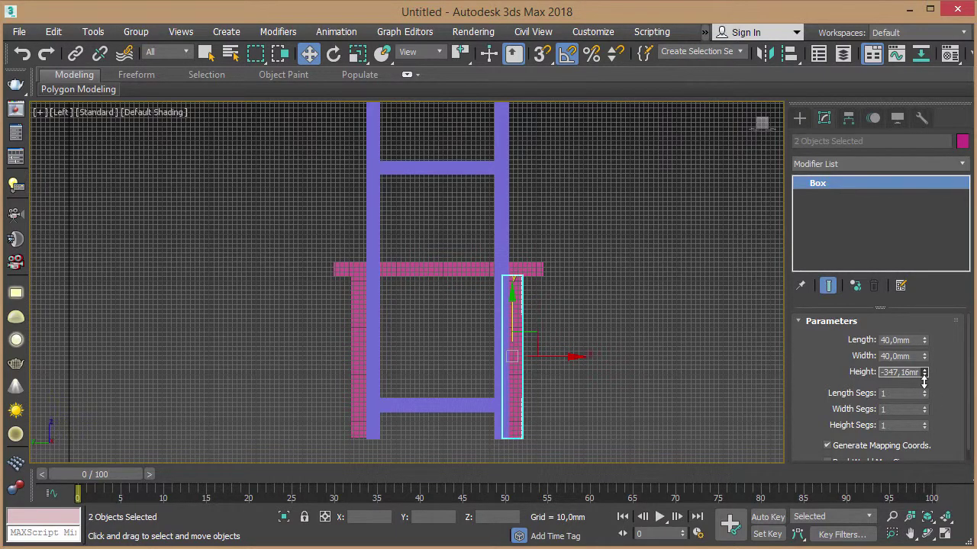
{"action": "left_click", "coordinate": [894, 372]}
{"action": "left_click", "coordinate": [898, 373]}
{"action": "type", "text": "350mm"}
{"action": "key", "text": "Return"}
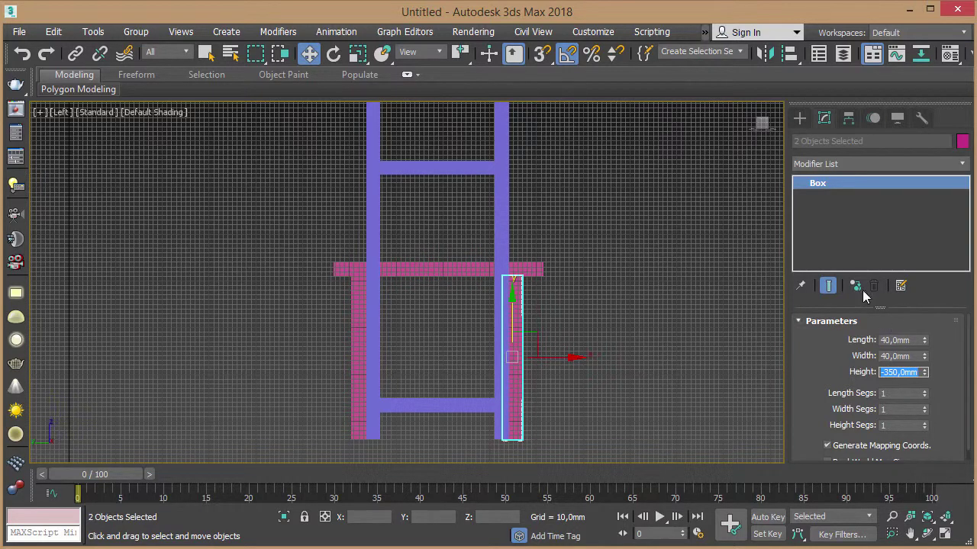
Orbit in close on the magenta stool and select its two tall posts, Box011 and the other
{"action": "key", "text": "p"}
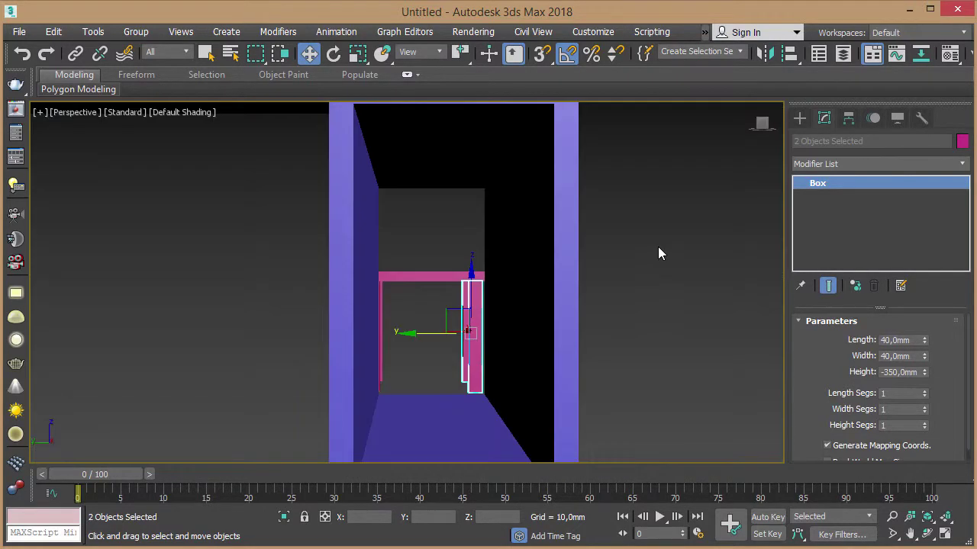
{"action": "mouse_move", "coordinate": [658, 246]}
{"action": "middle_mouse_down", "text": "alt"}
{"action": "mouse_move", "coordinate": [690, 242]}
{"action": "mouse_move", "coordinate": [631, 244]}
{"action": "mouse_move", "coordinate": [596, 233]}
{"action": "mouse_move", "coordinate": [685, 268]}
{"action": "middle_mouse_up", "text": "alt"}
{"action": "left_click", "coordinate": [685, 267]}
{"action": "mouse_move", "coordinate": [656, 227]}
{"action": "middle_mouse_down", "text": "alt"}
{"action": "mouse_move", "coordinate": [608, 243]}
{"action": "mouse_move", "coordinate": [629, 227]}
{"action": "middle_mouse_up", "text": "alt"}
{"action": "middle_click_drag", "start_coordinate": [676, 193], "coordinate": [603, 203], "text": "alt"}
{"action": "scroll", "coordinate": [534, 214], "scroll_direction": "up", "scroll_amount": 5}
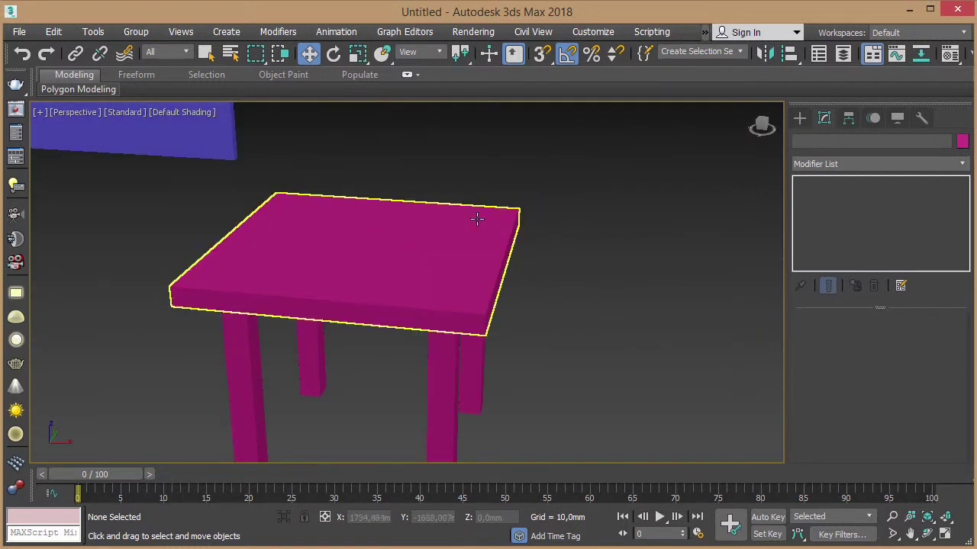
{"action": "mouse_move", "coordinate": [479, 219]}
{"action": "middle_mouse_down", "text": "alt"}
{"action": "mouse_move", "coordinate": [490, 208]}
{"action": "mouse_move", "coordinate": [403, 262]}
{"action": "mouse_move", "coordinate": [558, 196]}
{"action": "mouse_move", "coordinate": [508, 213]}
{"action": "mouse_move", "coordinate": [530, 203]}
{"action": "mouse_move", "coordinate": [565, 206]}
{"action": "middle_mouse_up", "text": "alt"}
{"action": "mouse_move", "coordinate": [619, 183]}
{"action": "middle_mouse_down", "text": "alt"}
{"action": "mouse_move", "coordinate": [559, 212]}
{"action": "mouse_move", "coordinate": [602, 212]}
{"action": "middle_mouse_up", "text": "alt"}
{"action": "scroll", "coordinate": [566, 212], "scroll_direction": "down", "scroll_amount": 3}
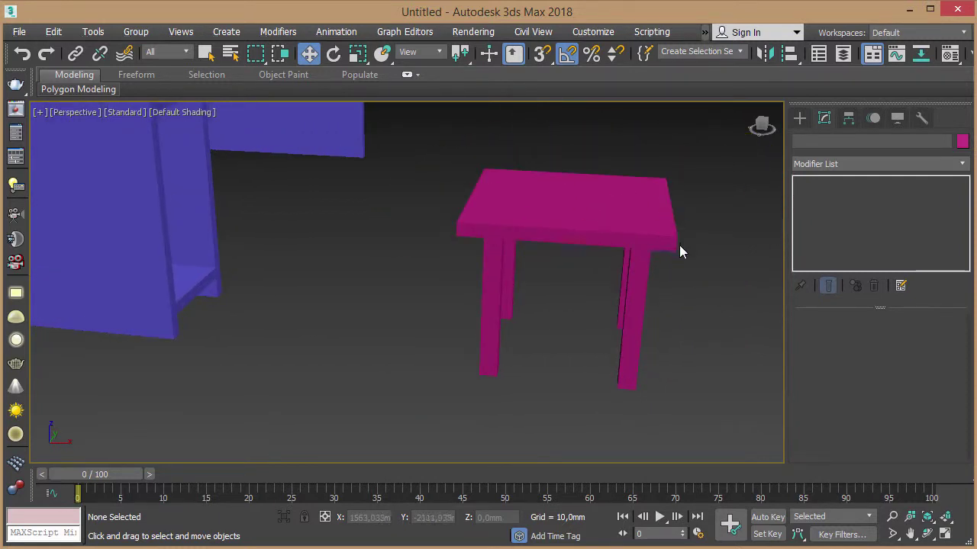
{"action": "left_click", "coordinate": [643, 273]}
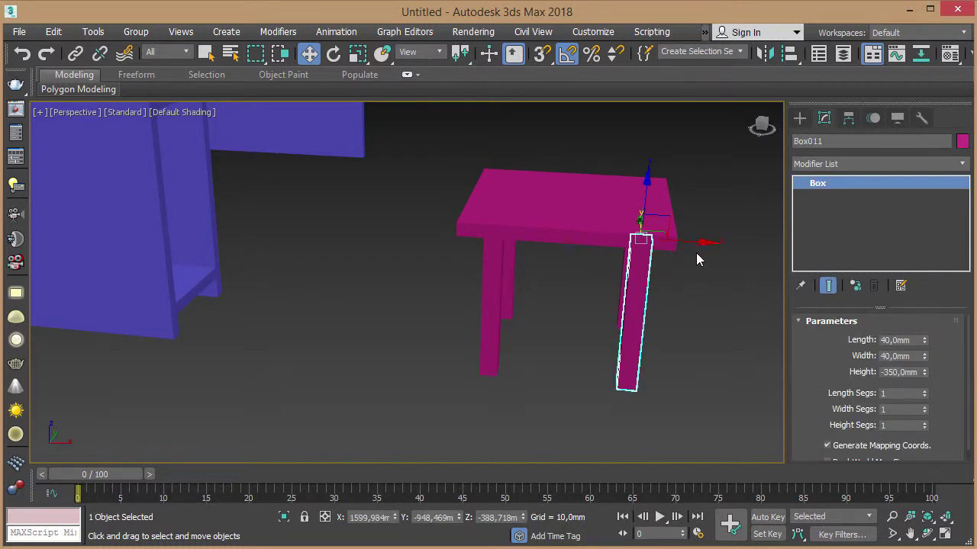
{"action": "mouse_move", "coordinate": [695, 260]}
{"action": "middle_mouse_down", "text": "alt"}
{"action": "mouse_move", "coordinate": [588, 231]}
{"action": "mouse_move", "coordinate": [580, 264]}
{"action": "middle_mouse_up", "text": "alt"}
{"action": "left_click", "coordinate": [563, 257], "text": "ctrl"}
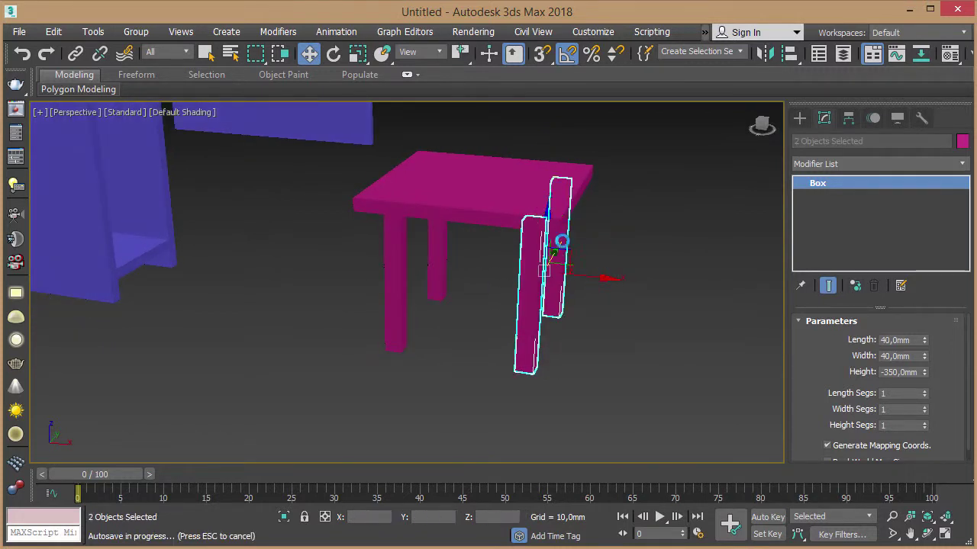
{"action": "mouse_move", "coordinate": [641, 226]}
{"action": "middle_mouse_down", "text": "alt"}
{"action": "mouse_move", "coordinate": [678, 217]}
{"action": "mouse_move", "coordinate": [595, 267]}
{"action": "middle_mouse_up", "text": "alt"}
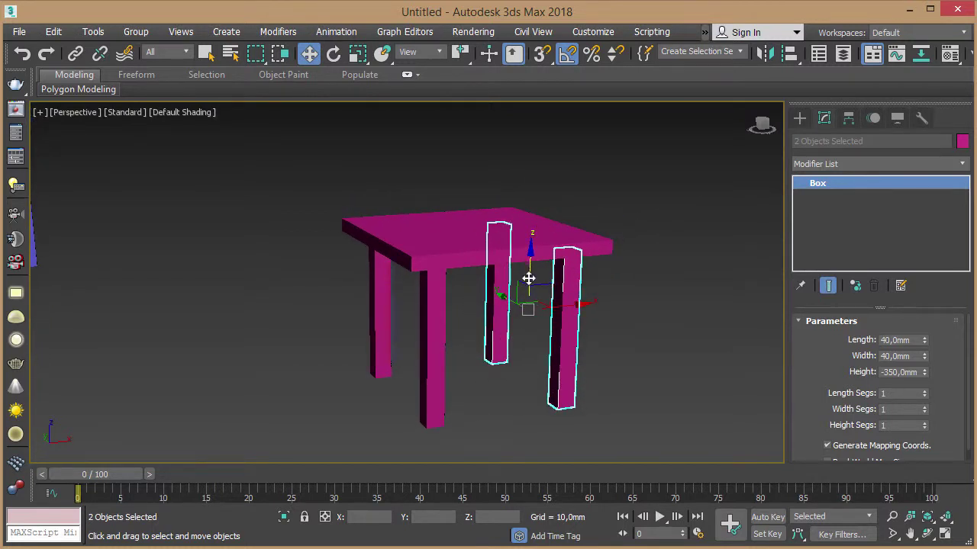
Copy the two tall posts straight up above the seat as the chair back
{"action": "mouse_move", "coordinate": [531, 272]}
{"action": "left_mouse_down"}
{"action": "mouse_move", "coordinate": [526, 112]}
{"action": "mouse_move", "coordinate": [517, 132]}
{"action": "left_mouse_up"}
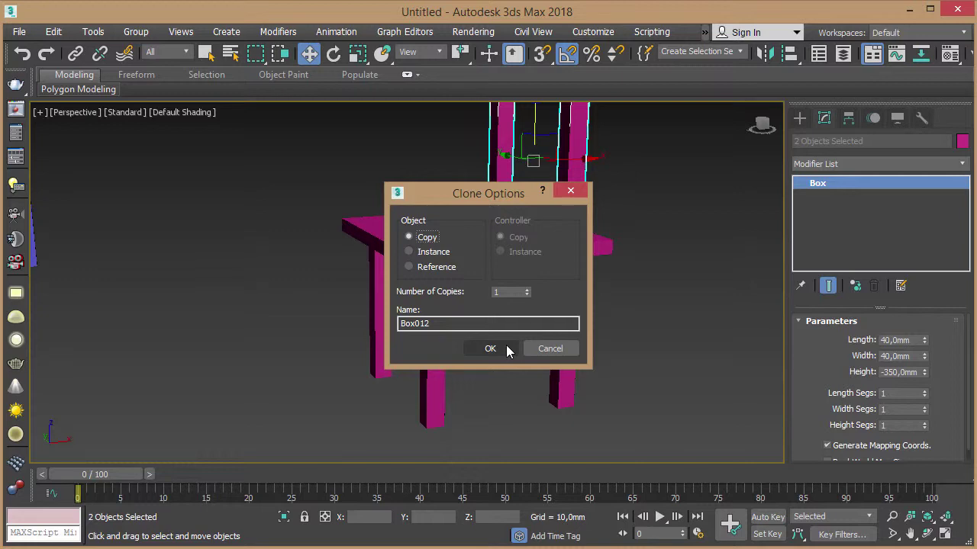
{"action": "left_click", "coordinate": [491, 348]}
{"action": "mouse_move", "coordinate": [649, 266]}
{"action": "middle_mouse_down", "text": "alt"}
{"action": "mouse_move", "coordinate": [611, 258]}
{"action": "mouse_move", "coordinate": [641, 218]}
{"action": "mouse_move", "coordinate": [648, 264]}
{"action": "mouse_move", "coordinate": [670, 255]}
{"action": "mouse_move", "coordinate": [660, 267]}
{"action": "middle_mouse_up", "text": "alt"}
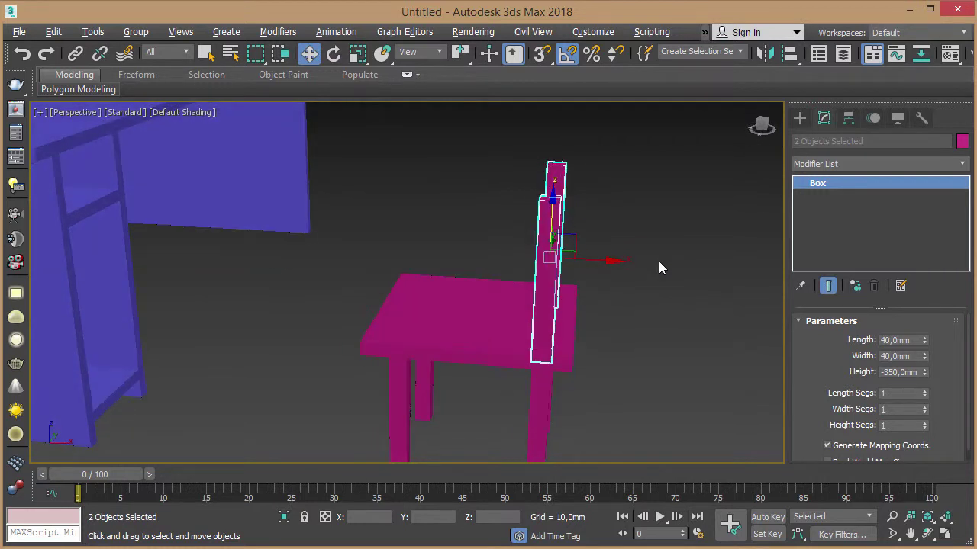
Turn on angle snap and set its increment to 15 degrees
{"action": "right_click", "coordinate": [566, 55]}
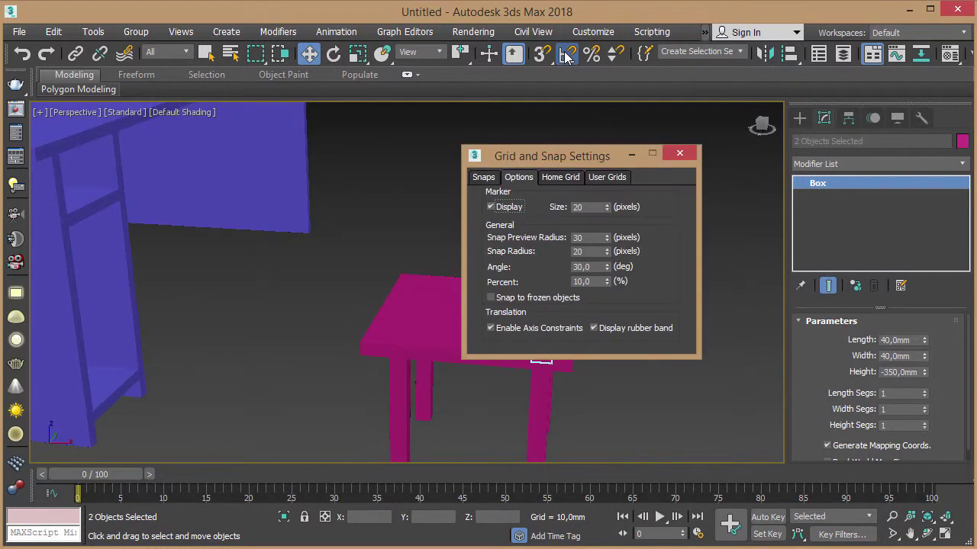
{"action": "left_click", "coordinate": [566, 55]}
{"action": "left_click_drag", "start_coordinate": [582, 267], "coordinate": [549, 267]}
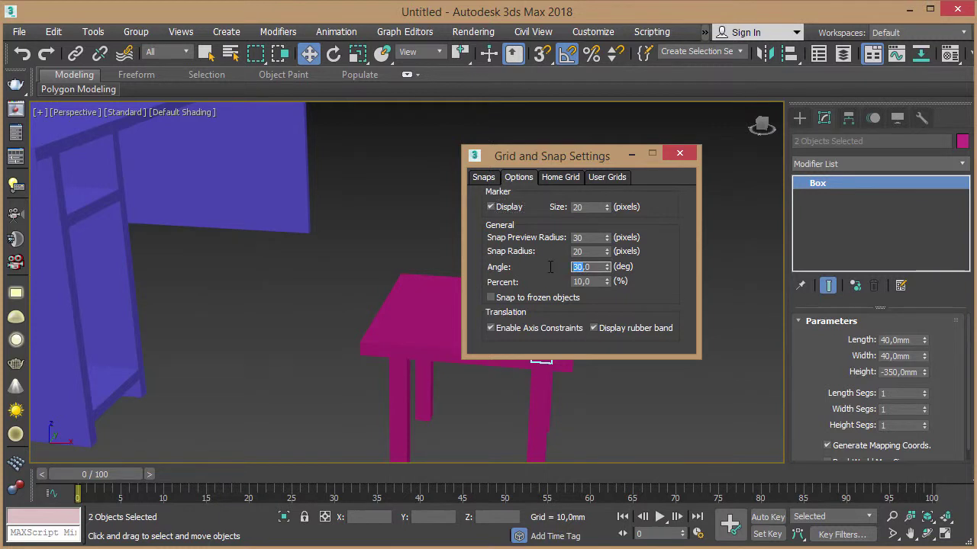
{"action": "type", "text": "15"}
{"action": "left_click", "coordinate": [596, 282]}
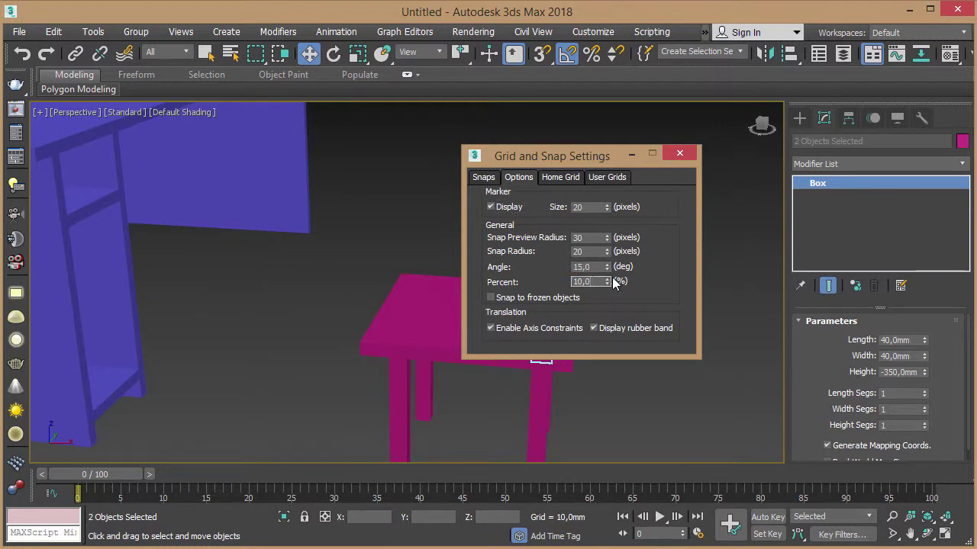
{"action": "key", "text": "shift+Tab"}
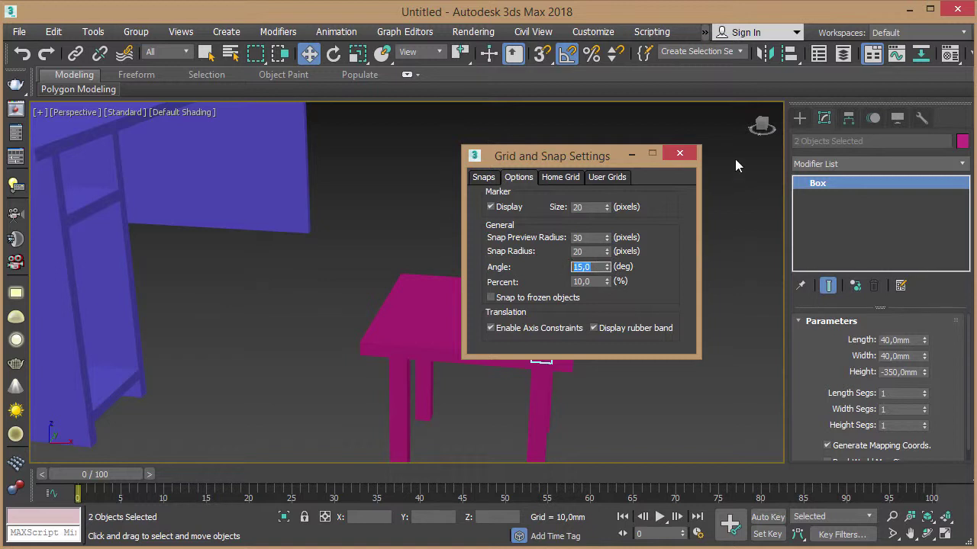
{"action": "left_click", "coordinate": [689, 151]}
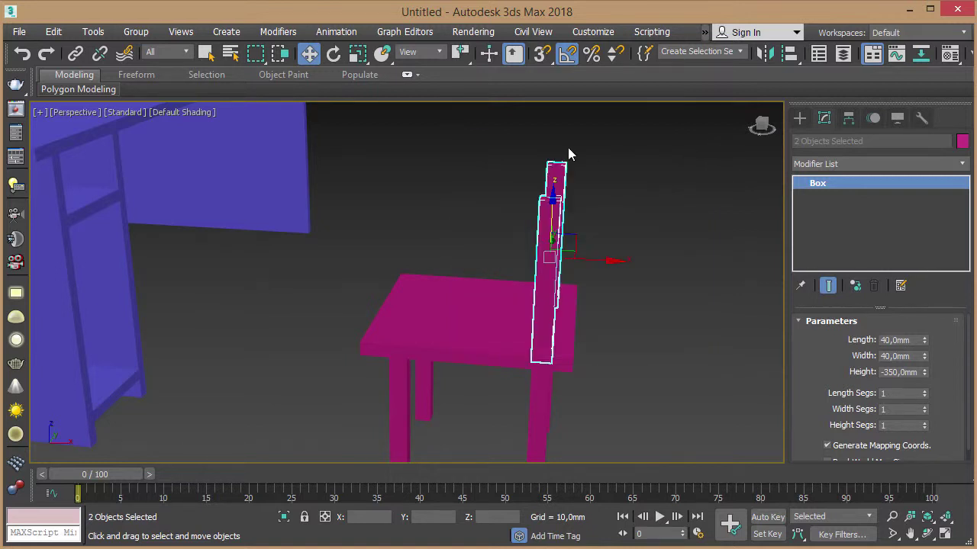
{"action": "key", "text": "e"}
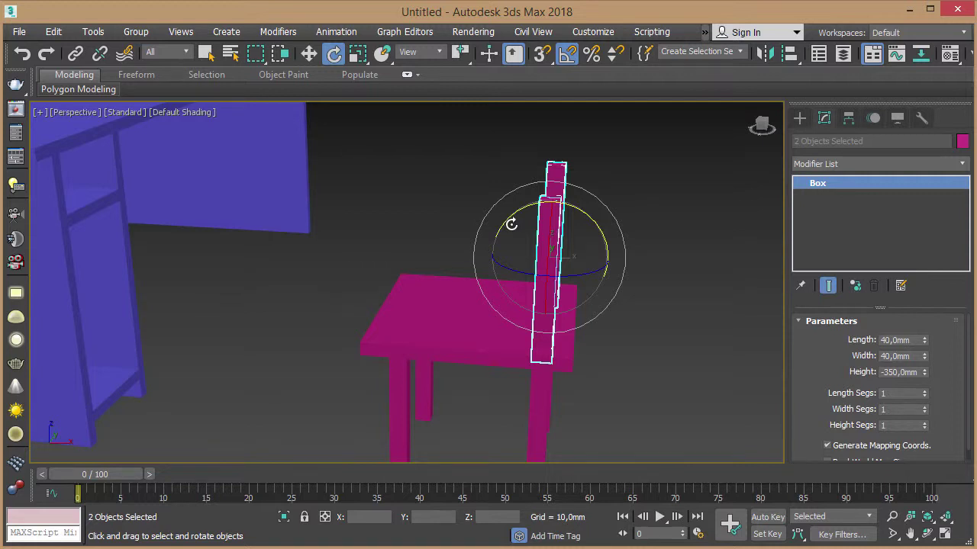
Tilt the two back boards backward and slide them along X onto the seat's back
{"action": "left_click_drag", "start_coordinate": [511, 223], "coordinate": [535, 244]}
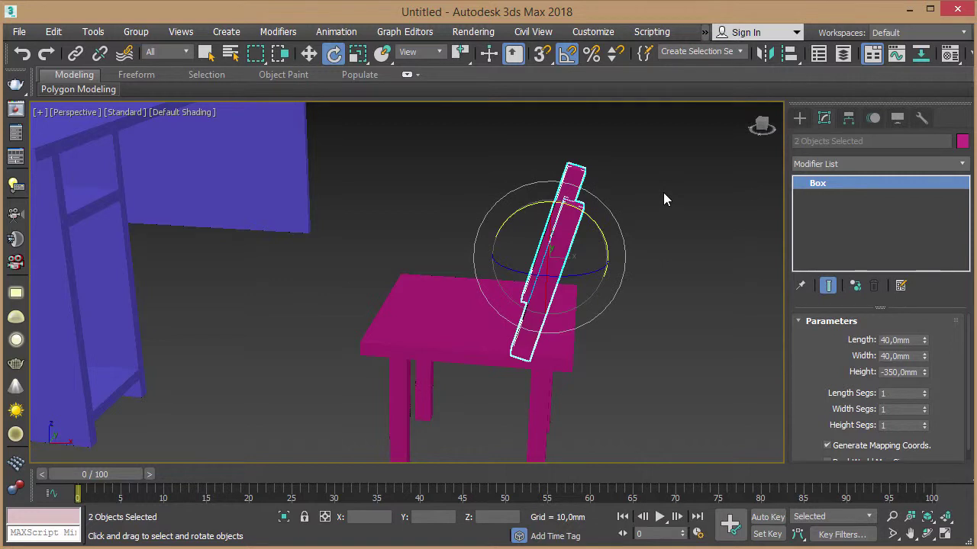
{"action": "key", "text": "w"}
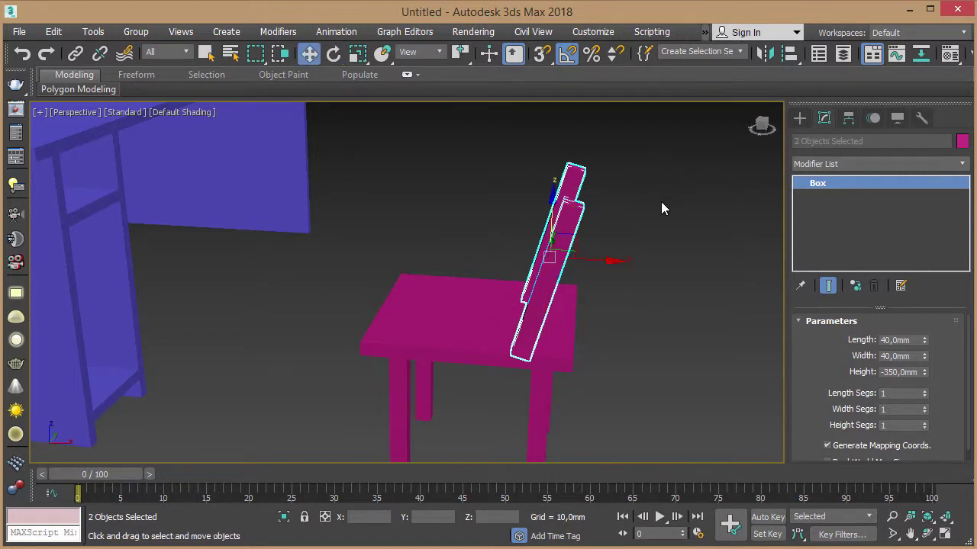
{"action": "left_click_drag", "start_coordinate": [596, 260], "coordinate": [633, 261]}
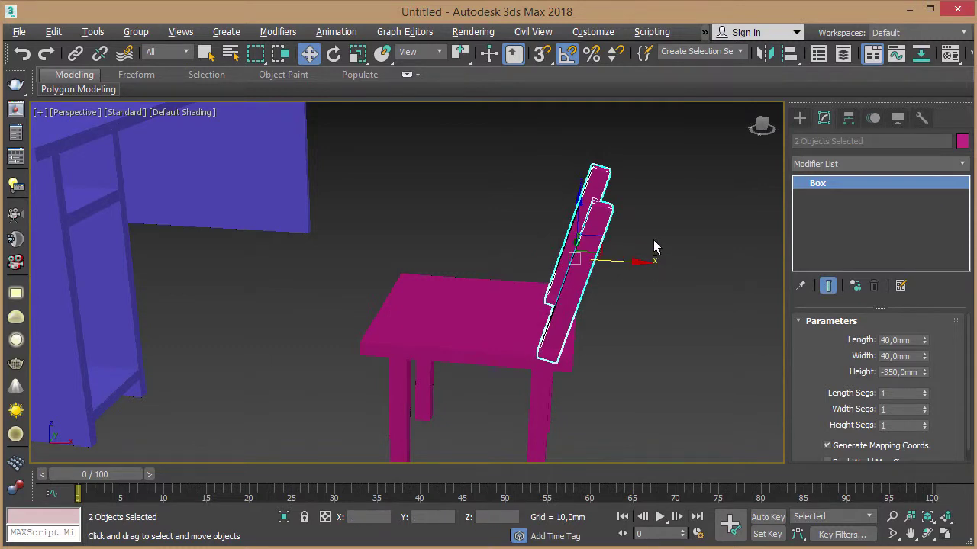
{"action": "mouse_move", "coordinate": [653, 240]}
{"action": "middle_mouse_down", "text": "alt"}
{"action": "mouse_move", "coordinate": [745, 246]}
{"action": "mouse_move", "coordinate": [662, 236]}
{"action": "mouse_move", "coordinate": [722, 258]}
{"action": "middle_mouse_up", "text": "alt"}
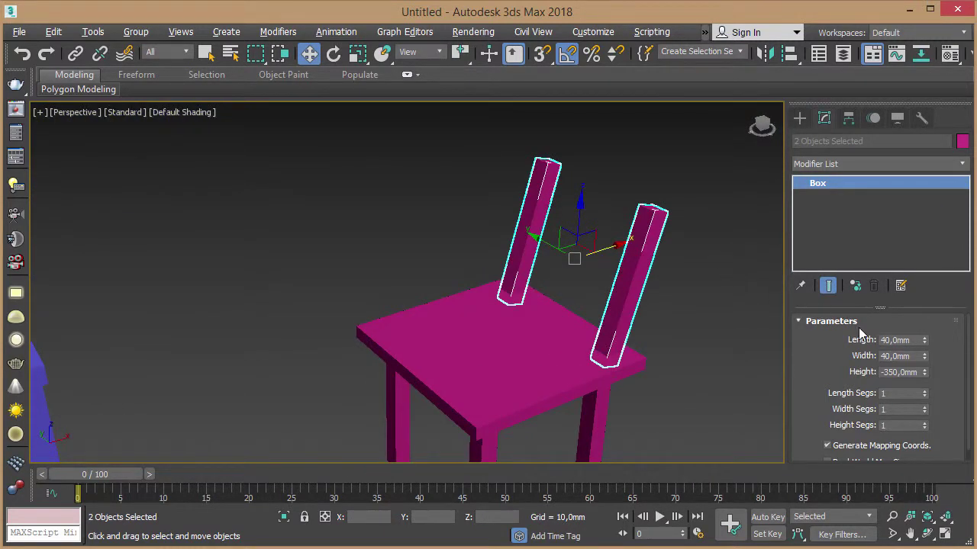
Thin both backrest boards to a 10 mm width
{"action": "left_click", "coordinate": [885, 356]}
{"action": "type", "text": "10"}
{"action": "key", "text": "Return"}
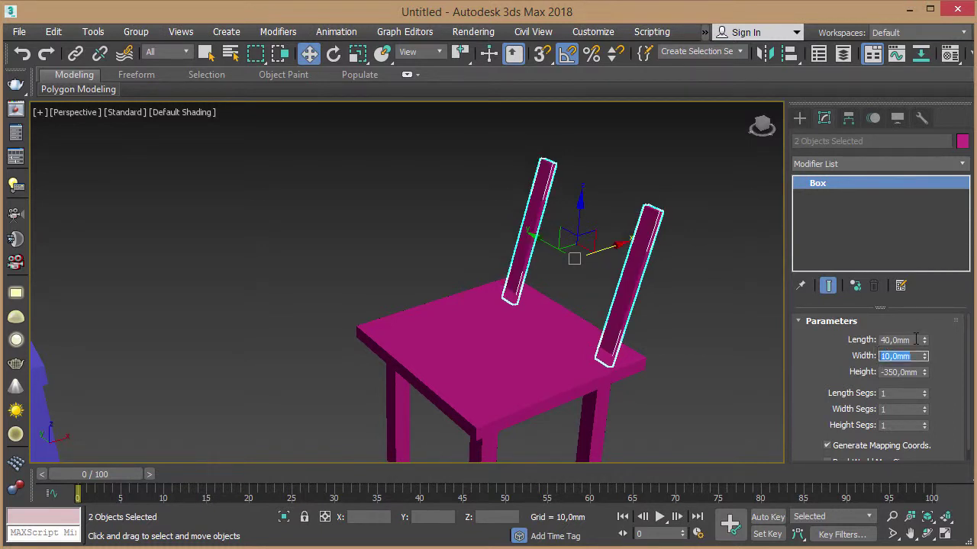
{"action": "mouse_move", "coordinate": [670, 240]}
{"action": "middle_mouse_down"}
{"action": "mouse_move", "coordinate": [602, 223]}
{"action": "mouse_move", "coordinate": [567, 242]}
{"action": "mouse_move", "coordinate": [609, 244]}
{"action": "mouse_move", "coordinate": [536, 267]}
{"action": "mouse_move", "coordinate": [646, 251]}
{"action": "mouse_move", "coordinate": [637, 273]}
{"action": "mouse_move", "coordinate": [656, 267]}
{"action": "middle_mouse_up"}
{"action": "key", "text": "q"}
{"action": "scroll", "coordinate": [677, 229], "scroll_direction": "up", "scroll_amount": 5}
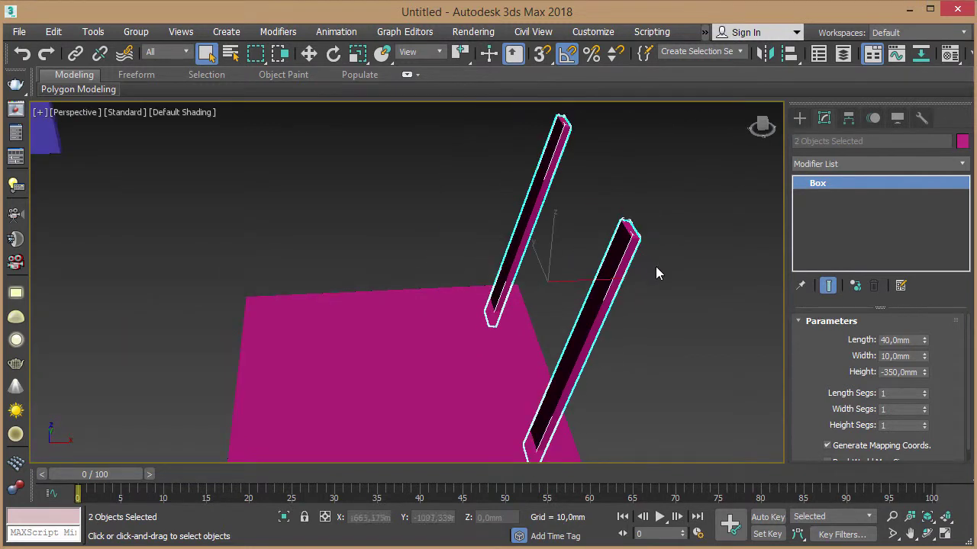
Select only the right chair-back board
{"action": "left_click", "coordinate": [652, 263]}
{"action": "left_click", "coordinate": [629, 244]}
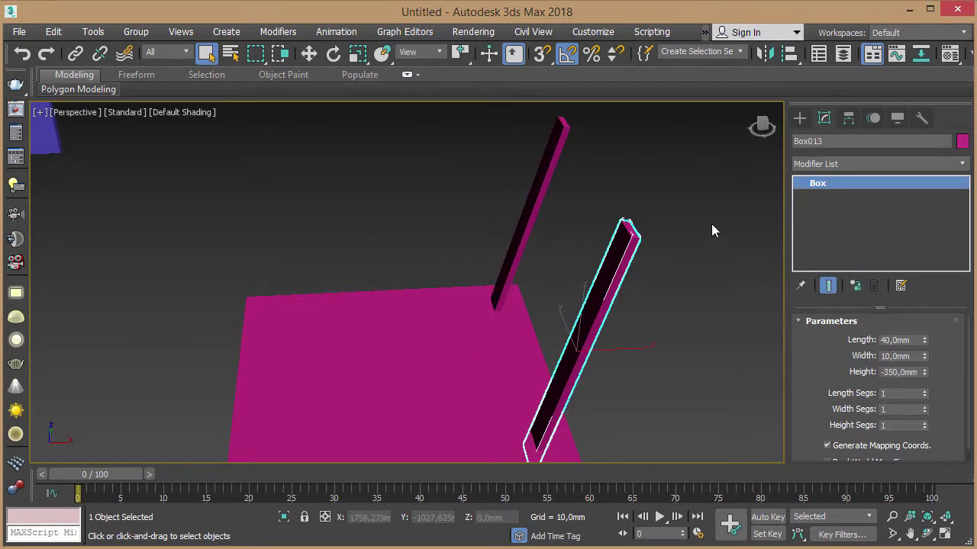
{"action": "mouse_move", "coordinate": [660, 222]}
{"action": "middle_mouse_down", "text": "alt"}
{"action": "mouse_move", "coordinate": [735, 211]}
{"action": "mouse_move", "coordinate": [605, 242]}
{"action": "mouse_move", "coordinate": [634, 249]}
{"action": "mouse_move", "coordinate": [578, 240]}
{"action": "mouse_move", "coordinate": [597, 257]}
{"action": "mouse_move", "coordinate": [647, 253]}
{"action": "middle_mouse_up", "text": "alt"}
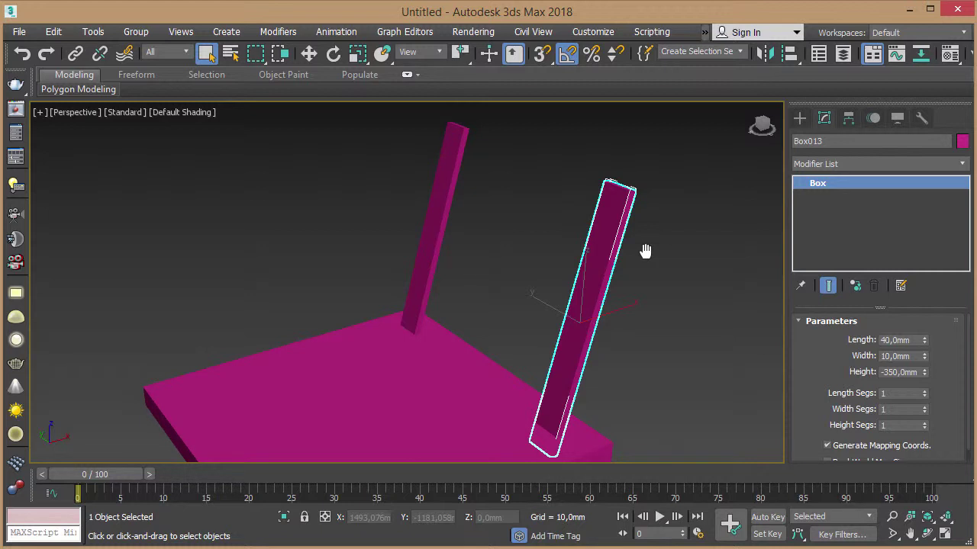
Cancel a trial 60° rotation and Shift-rotate a clone of the board 90°
{"action": "key", "text": "e"}
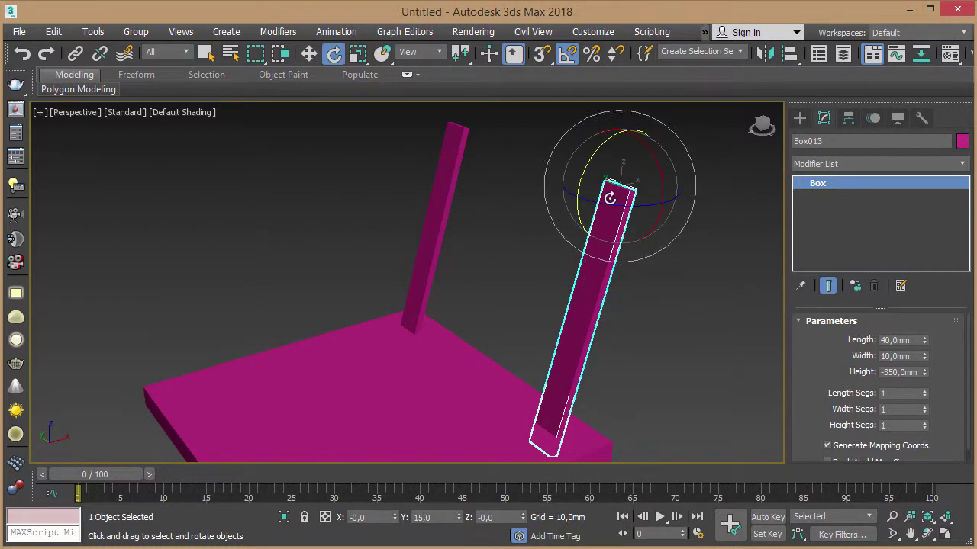
{"action": "middle_click_drag", "start_coordinate": [691, 196], "coordinate": [584, 275]}
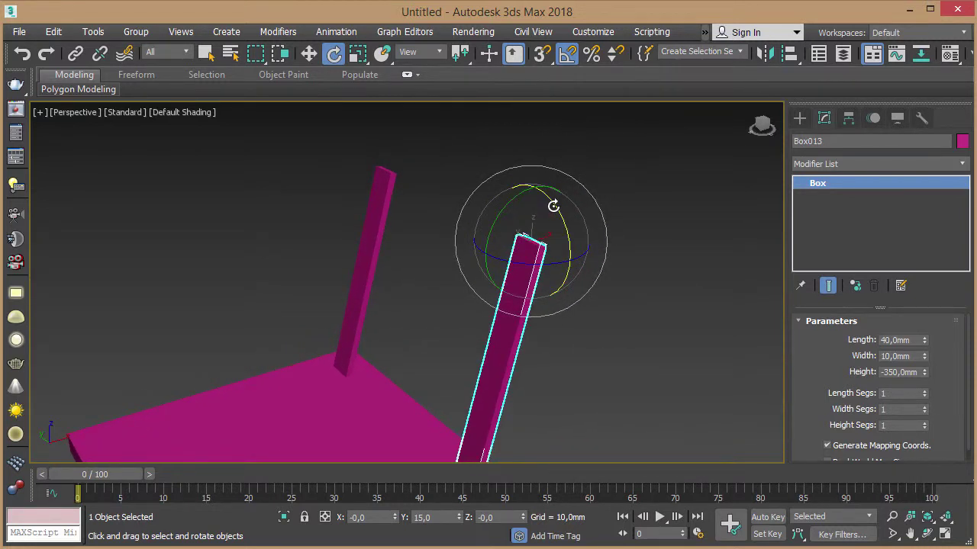
{"action": "left_click_drag", "start_coordinate": [553, 206], "coordinate": [568, 221]}
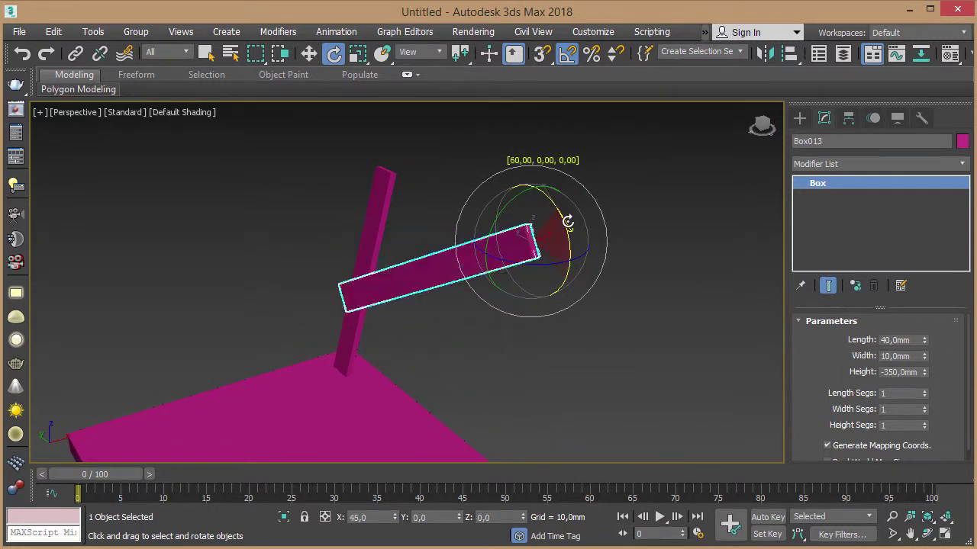
{"action": "right_click", "coordinate": [568, 222]}
{"action": "left_click_drag", "start_coordinate": [568, 221], "coordinate": [574, 244], "text": "shift"}
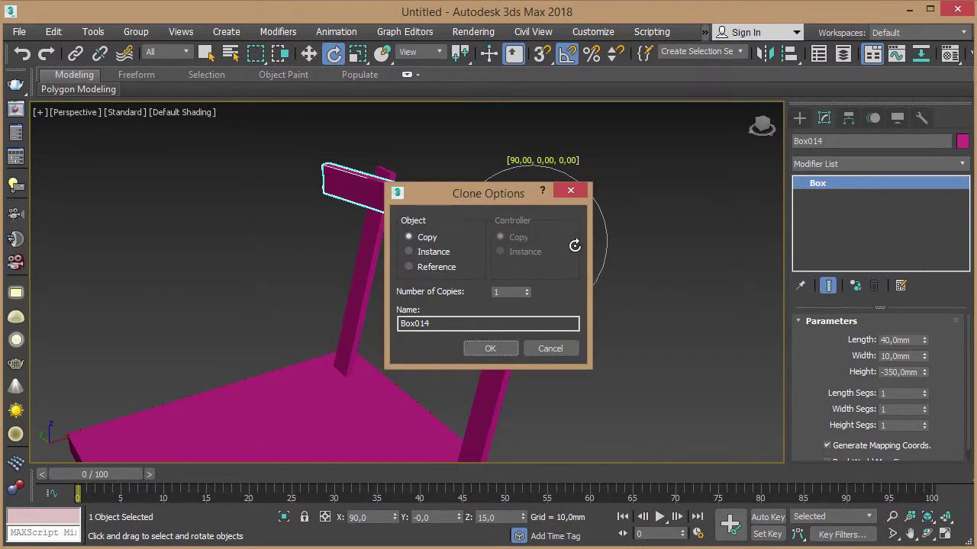
Accept the rotated copy, inspect it, then undo it as misplaced
{"action": "left_click", "coordinate": [496, 344]}
{"action": "mouse_move", "coordinate": [596, 300]}
{"action": "middle_mouse_down", "text": "alt"}
{"action": "mouse_move", "coordinate": [614, 245]}
{"action": "mouse_move", "coordinate": [483, 248]}
{"action": "mouse_move", "coordinate": [730, 244]}
{"action": "mouse_move", "coordinate": [567, 262]}
{"action": "middle_mouse_up", "text": "alt"}
{"action": "middle_click_drag", "start_coordinate": [460, 255], "coordinate": [515, 254], "text": "alt"}
{"action": "key", "text": "ctrl+z"}
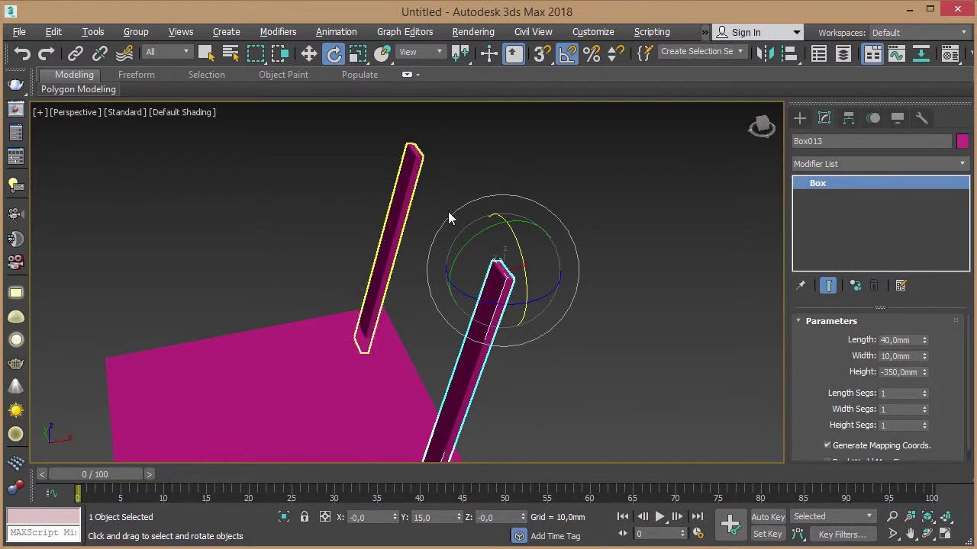
Switch to the Local coordinate system and Shift-rotate a board copy 90° across the top
{"action": "left_click", "coordinate": [441, 52]}
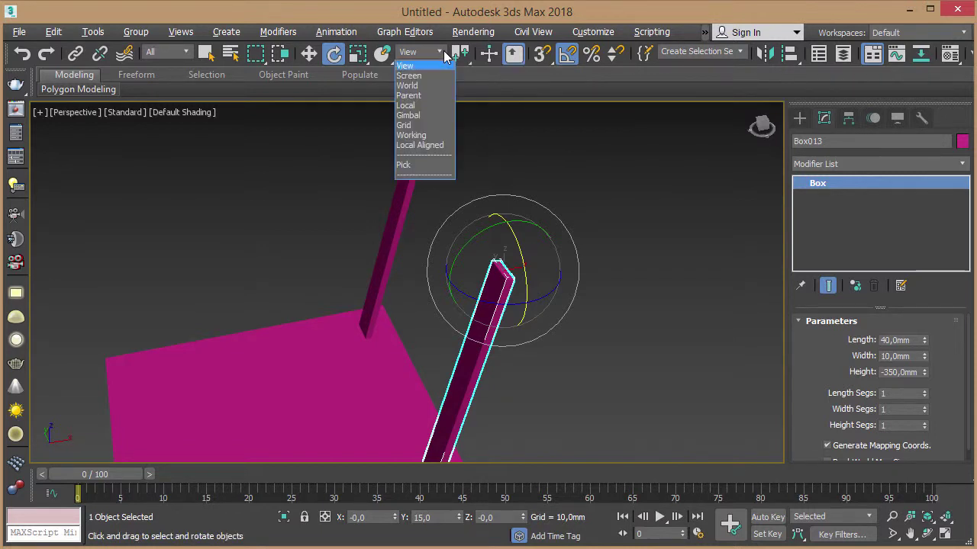
{"action": "left_click", "coordinate": [423, 107]}
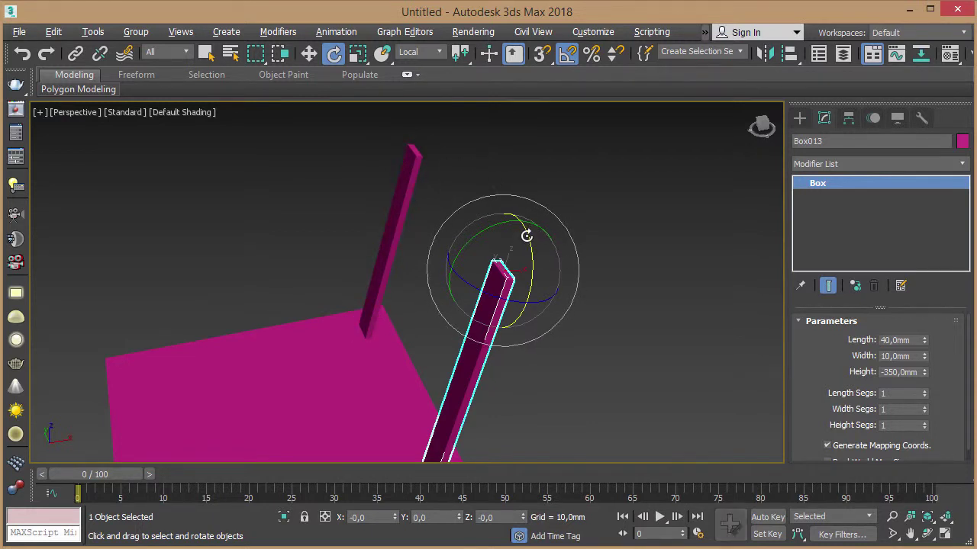
{"action": "left_click_drag", "start_coordinate": [526, 236], "coordinate": [533, 269], "text": "shift"}
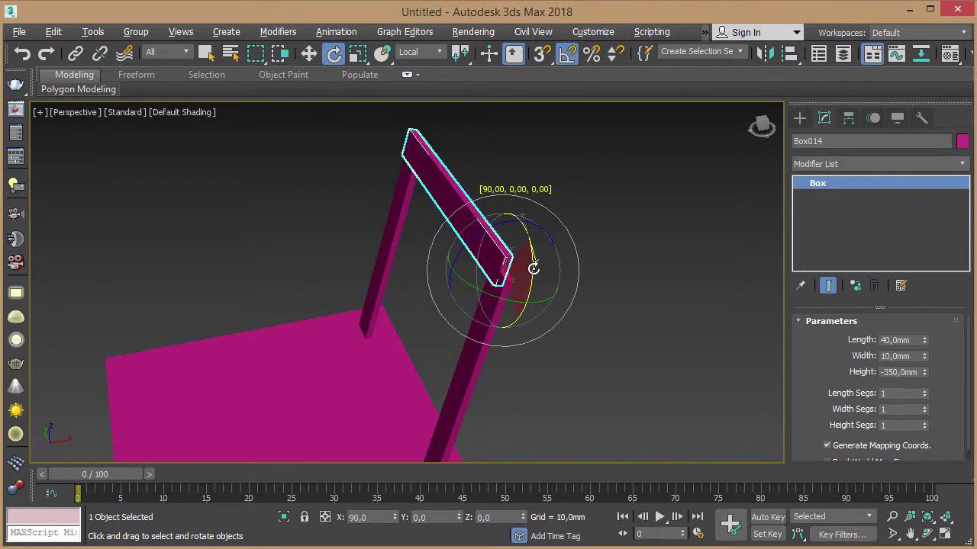
Accept the single crossbar copy and slide it sideways onto the back posts
{"action": "left_click", "coordinate": [502, 349]}
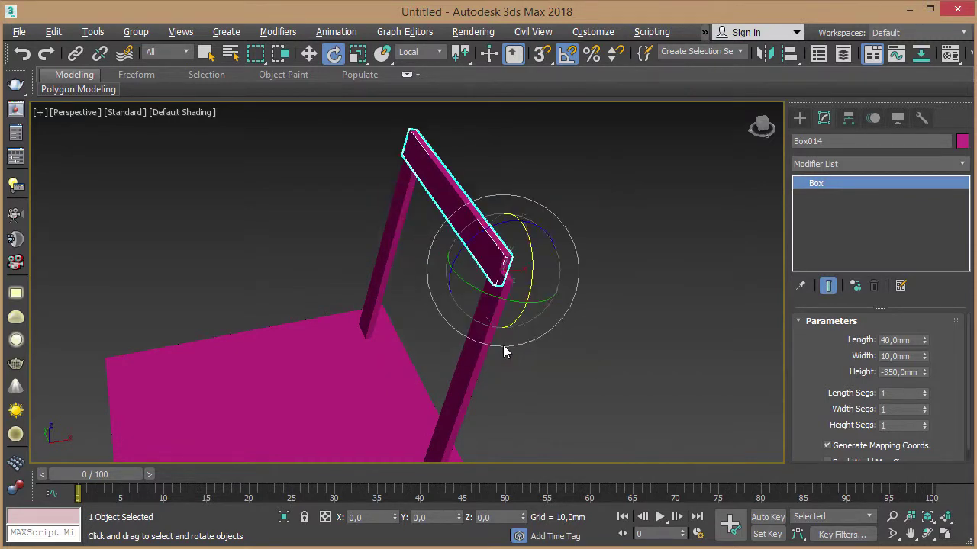
{"action": "mouse_move", "coordinate": [602, 212]}
{"action": "middle_mouse_down", "text": "alt"}
{"action": "mouse_move", "coordinate": [399, 190]}
{"action": "mouse_move", "coordinate": [472, 202]}
{"action": "mouse_move", "coordinate": [714, 193]}
{"action": "middle_mouse_up", "text": "alt"}
{"action": "key", "text": "w"}
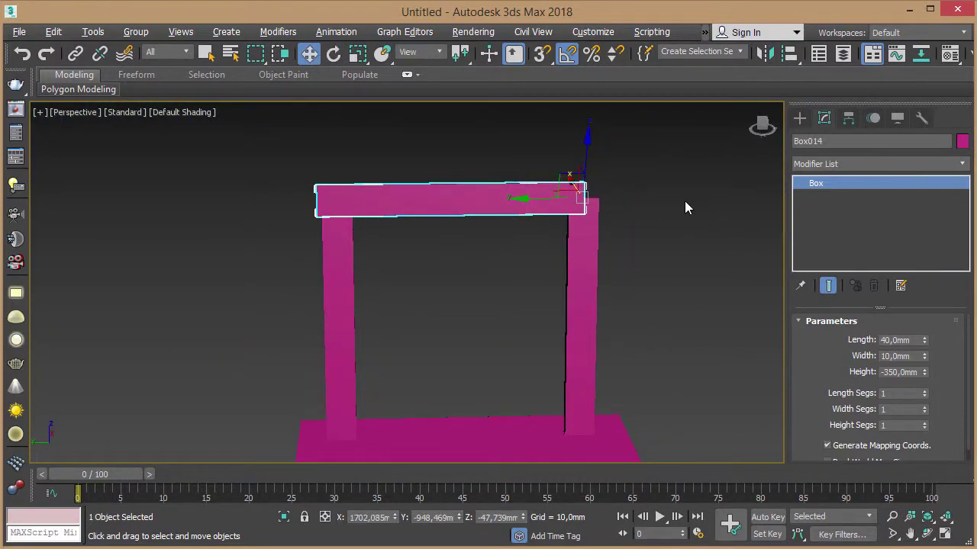
{"action": "left_click_drag", "start_coordinate": [534, 201], "coordinate": [571, 198]}
{"action": "mouse_move", "coordinate": [572, 198]}
{"action": "middle_mouse_down", "text": "alt"}
{"action": "mouse_move", "coordinate": [499, 192]}
{"action": "mouse_move", "coordinate": [560, 209]}
{"action": "mouse_move", "coordinate": [522, 209]}
{"action": "mouse_move", "coordinate": [546, 199]}
{"action": "mouse_move", "coordinate": [583, 241]}
{"action": "mouse_move", "coordinate": [621, 233]}
{"action": "middle_mouse_up", "text": "alt"}
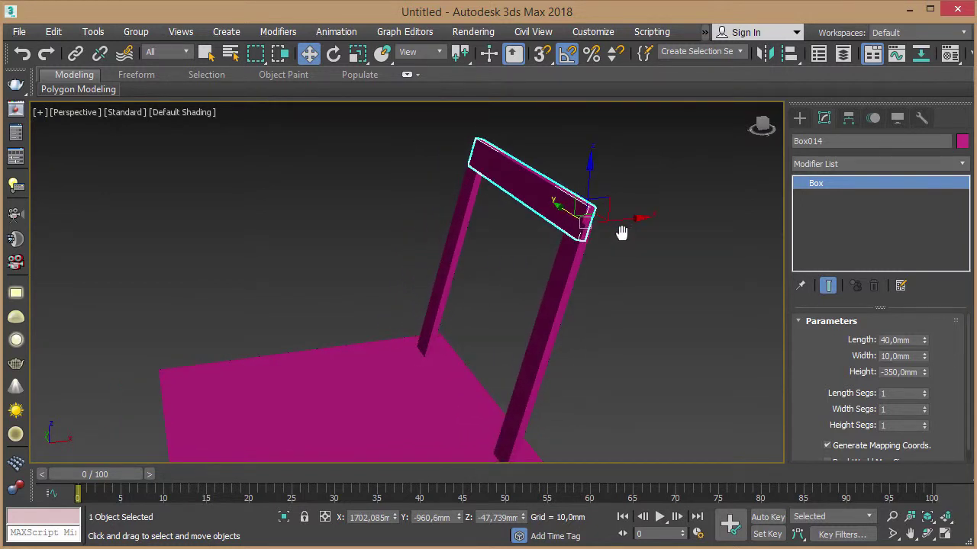
{"action": "mouse_move", "coordinate": [672, 272]}
{"action": "middle_mouse_down", "text": "alt"}
{"action": "mouse_move", "coordinate": [657, 272]}
{"action": "mouse_move", "coordinate": [500, 128]}
{"action": "middle_mouse_up", "text": "alt"}
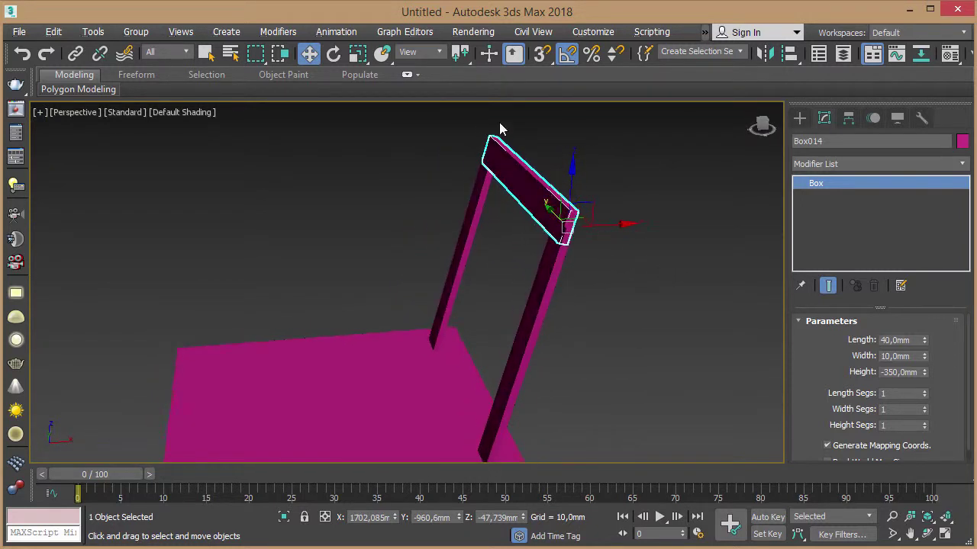
Switch to Local coordinates and Shift-drag a crossbar copy down the posts
{"action": "left_click", "coordinate": [441, 55]}
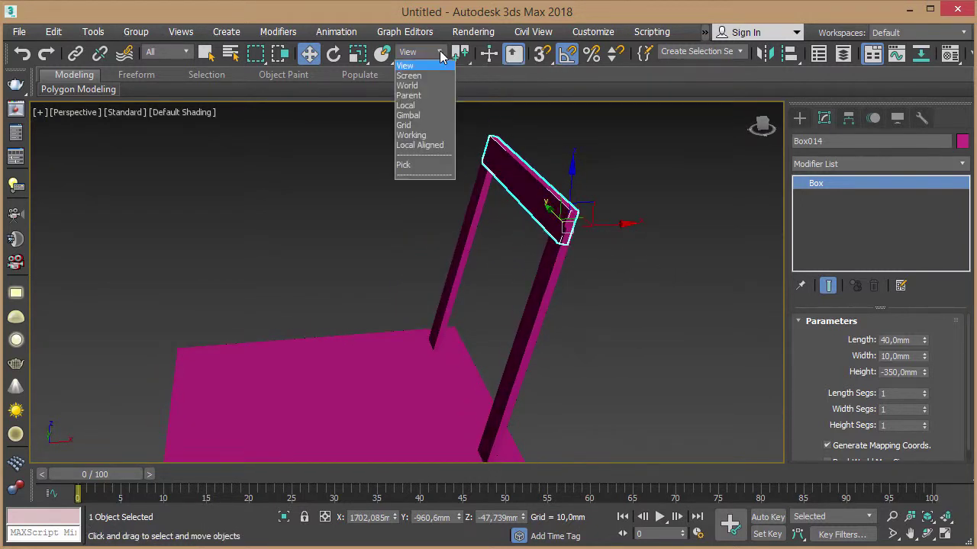
{"action": "left_click", "coordinate": [431, 107]}
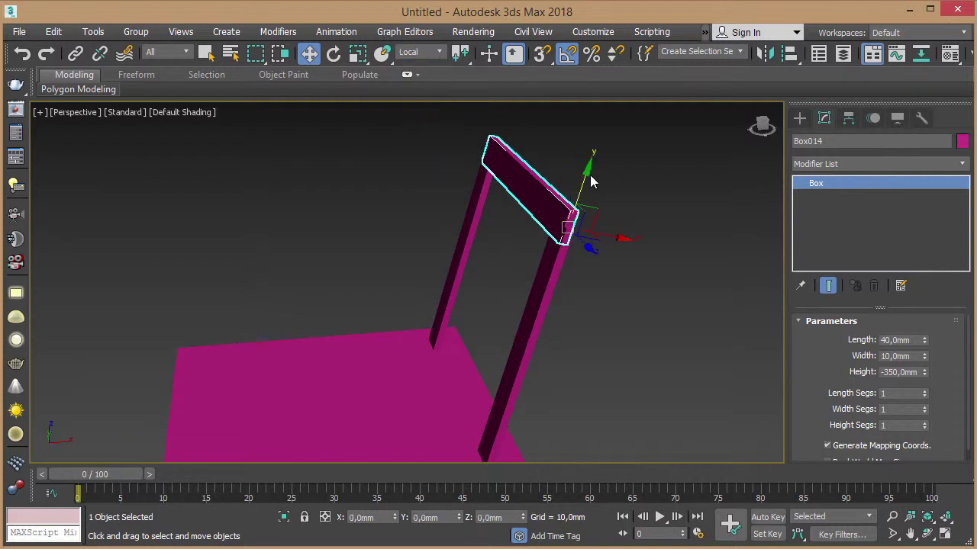
{"action": "left_click_drag", "start_coordinate": [587, 175], "coordinate": [566, 237], "text": "shift"}
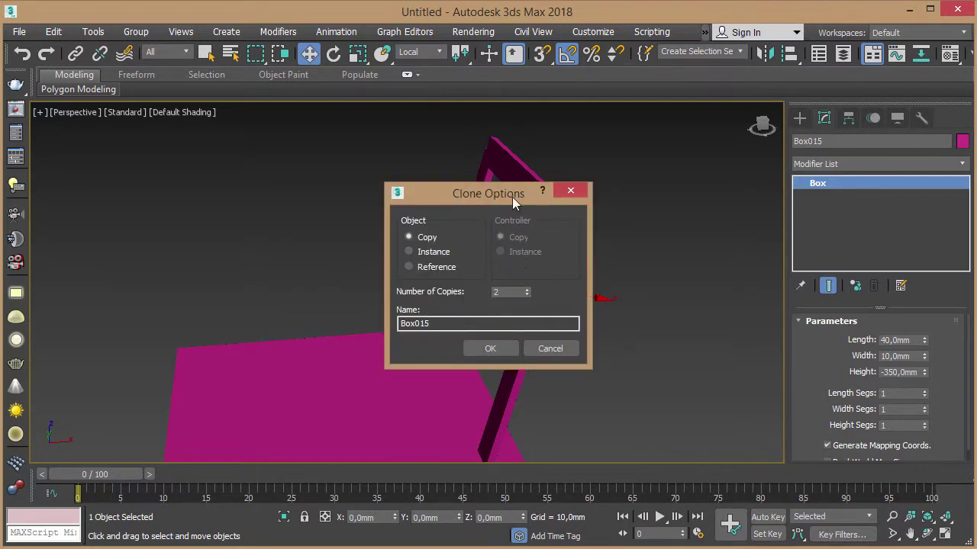
Confirm 2 crossbar copies, return to Select mode, and zoom out on the chair
{"action": "left_click_drag", "start_coordinate": [512, 197], "coordinate": [749, 193]}
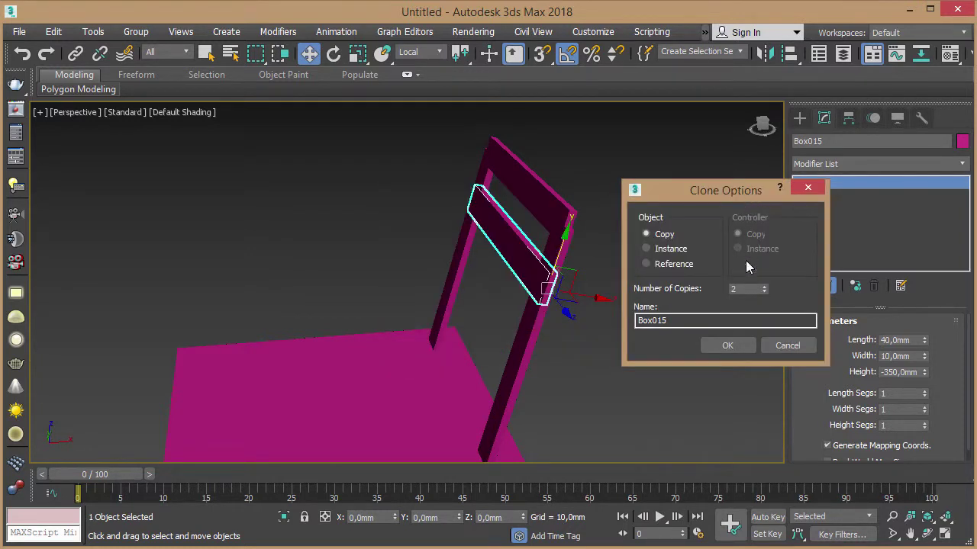
{"action": "left_click", "coordinate": [728, 347]}
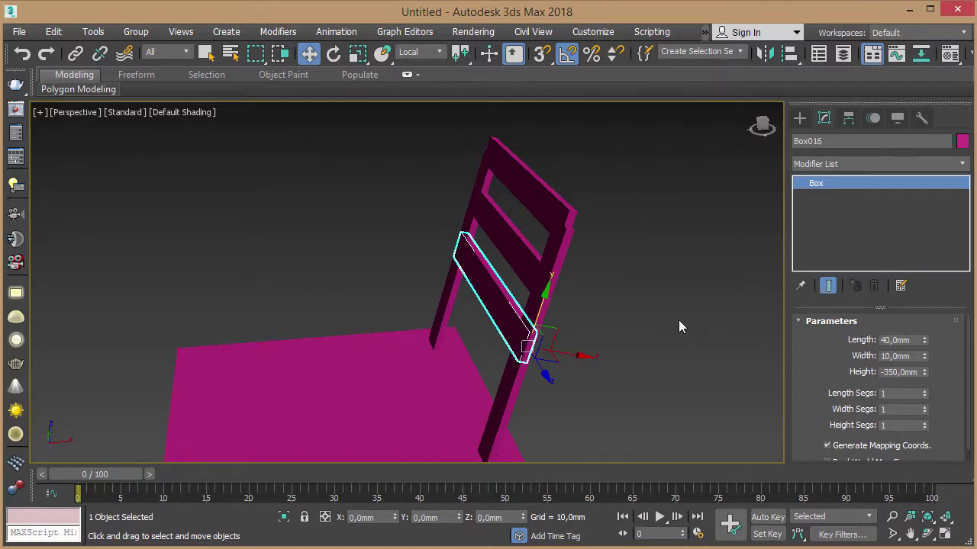
{"action": "key", "text": "q"}
{"action": "mouse_move", "coordinate": [678, 320]}
{"action": "middle_mouse_down", "text": "alt"}
{"action": "mouse_move", "coordinate": [660, 262]}
{"action": "mouse_move", "coordinate": [746, 251]}
{"action": "mouse_move", "coordinate": [490, 246]}
{"action": "mouse_move", "coordinate": [604, 252]}
{"action": "mouse_move", "coordinate": [659, 238]}
{"action": "mouse_move", "coordinate": [645, 248]}
{"action": "mouse_move", "coordinate": [657, 253]}
{"action": "middle_mouse_up", "text": "alt"}
{"action": "scroll", "coordinate": [605, 250], "scroll_direction": "down", "scroll_amount": 2}
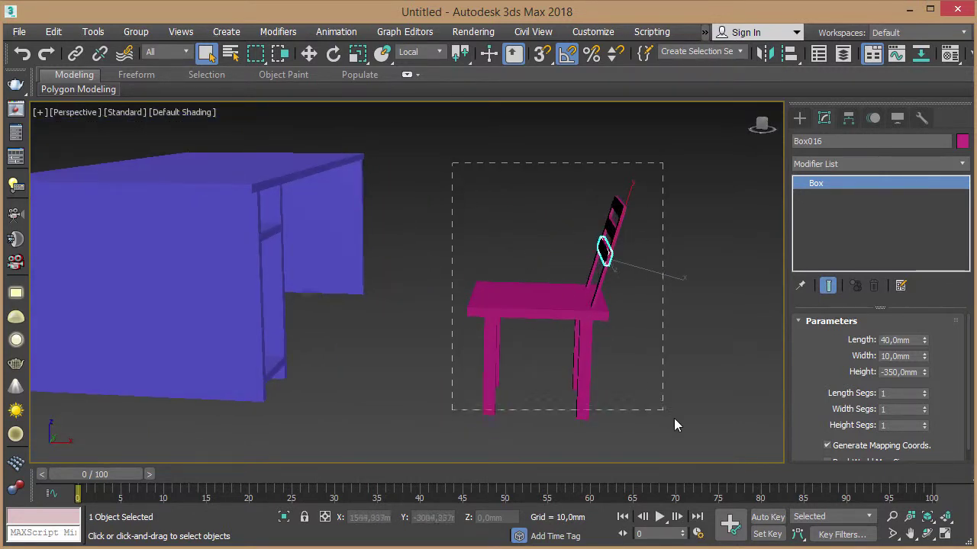
Group all ten chair parts into a group named Стул
{"action": "left_click_drag", "start_coordinate": [675, 419], "coordinate": [702, 450]}
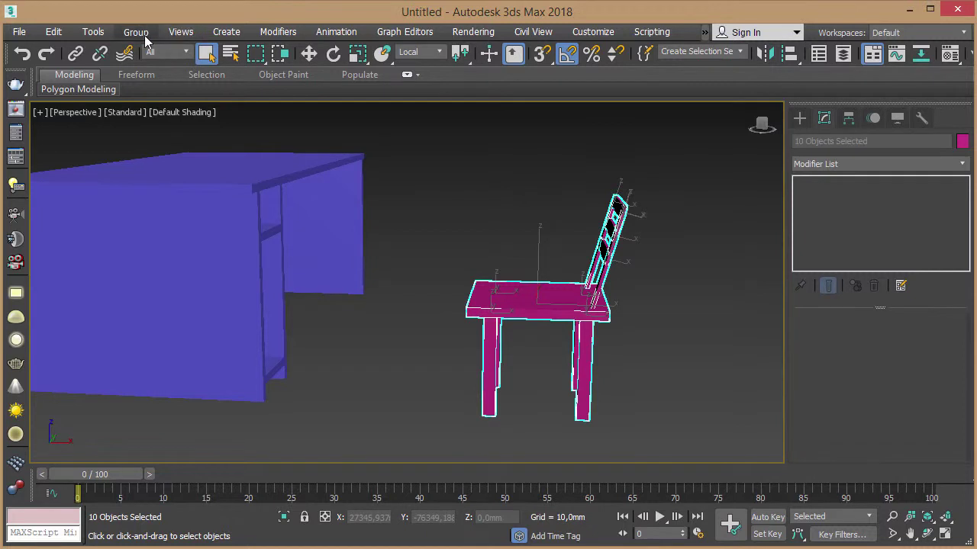
{"action": "left_click", "coordinate": [144, 36]}
{"action": "left_click", "coordinate": [141, 59]}
{"action": "type", "text": "C"}
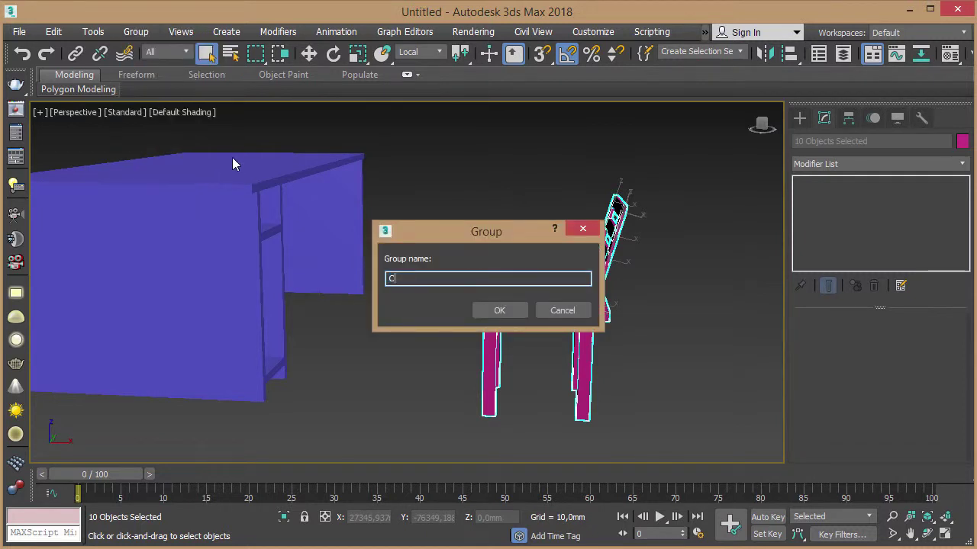
{"action": "left_click", "coordinate": [479, 309]}
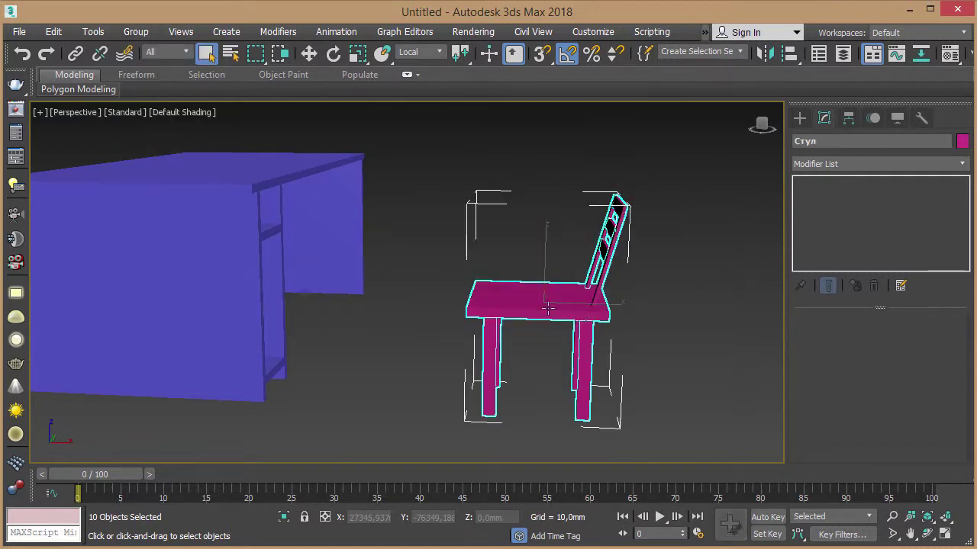
Shift-drag a copy of the Стул group to the right
{"action": "middle_click_drag", "start_coordinate": [685, 265], "coordinate": [578, 288], "text": "alt"}
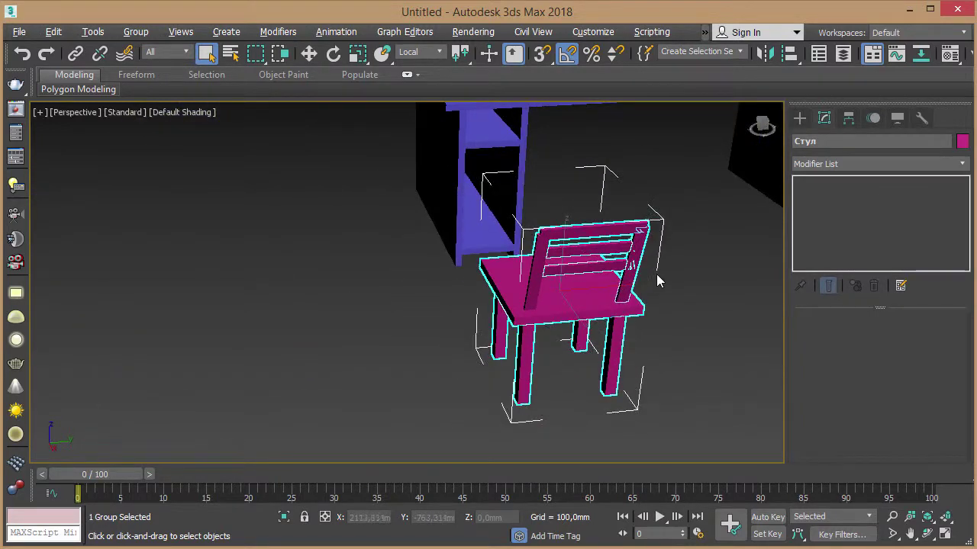
{"action": "middle_click_drag", "start_coordinate": [654, 279], "coordinate": [621, 309], "text": "alt"}
{"action": "middle_click_drag", "start_coordinate": [558, 345], "coordinate": [551, 344]}
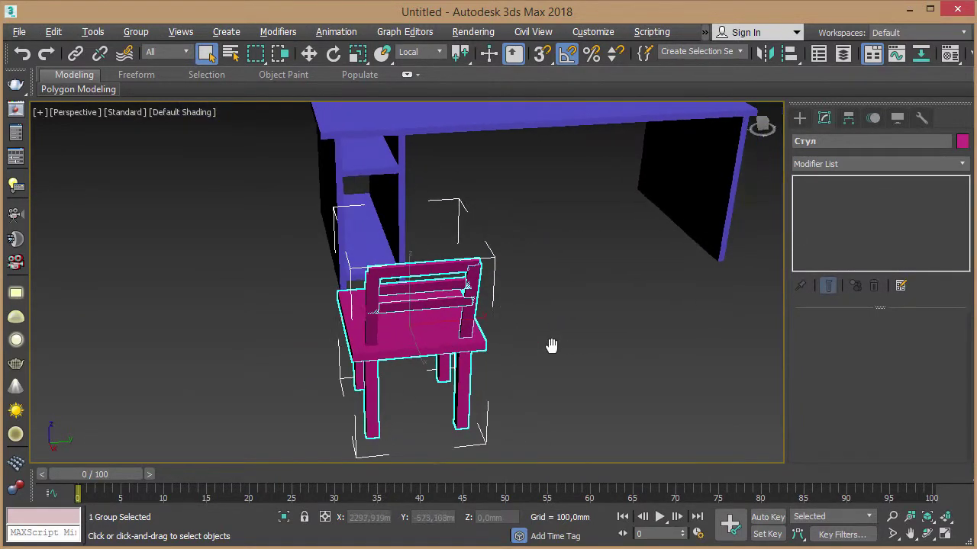
{"action": "key", "text": "w"}
{"action": "left_click_drag", "start_coordinate": [452, 334], "coordinate": [689, 299], "text": "shift"}
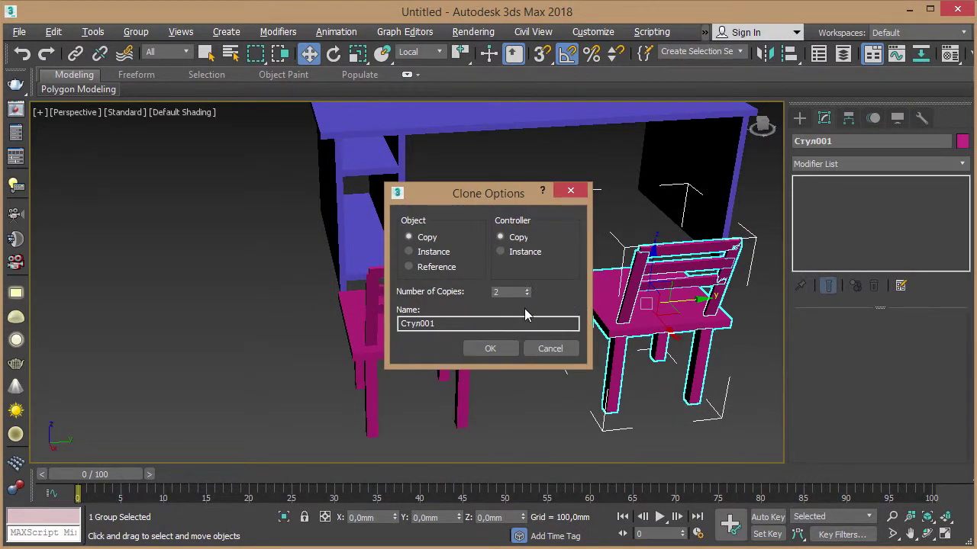
Confirm 2 chair copies and turn the original left chair about its vertical axis
{"action": "left_click", "coordinate": [510, 345]}
{"action": "left_click", "coordinate": [499, 349]}
{"action": "left_click", "coordinate": [434, 337]}
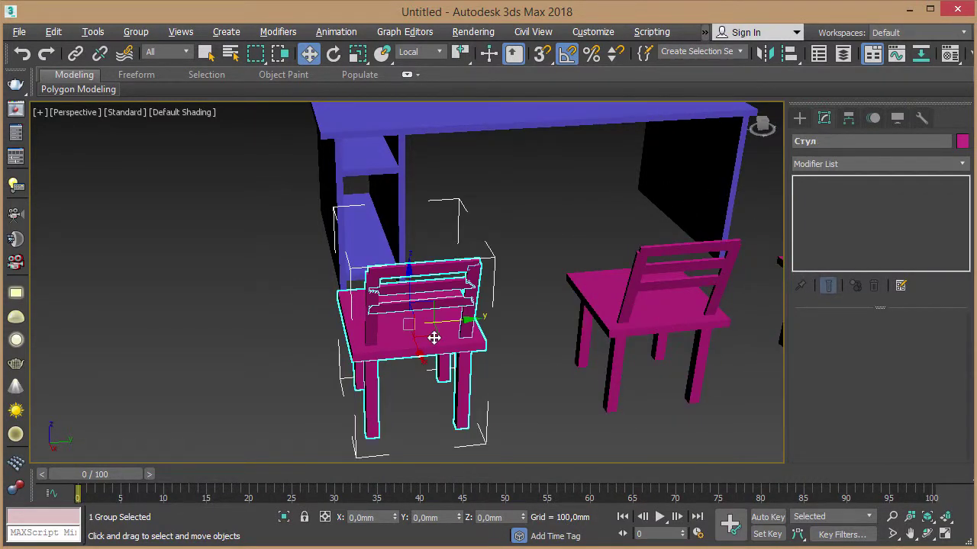
{"action": "key", "text": "e"}
{"action": "left_click_drag", "start_coordinate": [429, 357], "coordinate": [419, 348]}
Rotate the third chair Стул002 about 30° beside the desk
{"action": "middle_click_drag", "start_coordinate": [453, 312], "coordinate": [621, 327], "text": "alt"}
{"action": "left_click", "coordinate": [621, 327]}
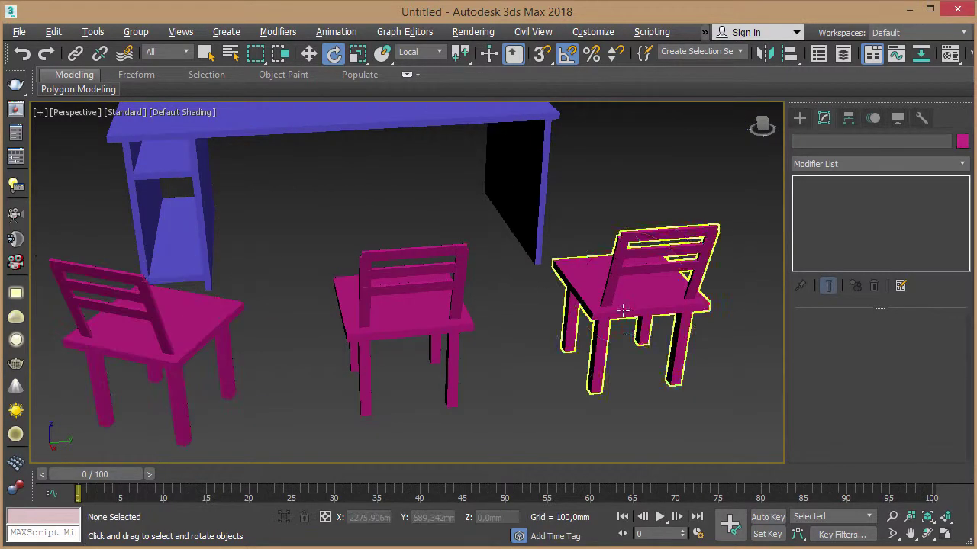
{"action": "left_click", "coordinate": [623, 309]}
{"action": "left_click_drag", "start_coordinate": [619, 314], "coordinate": [630, 316]}
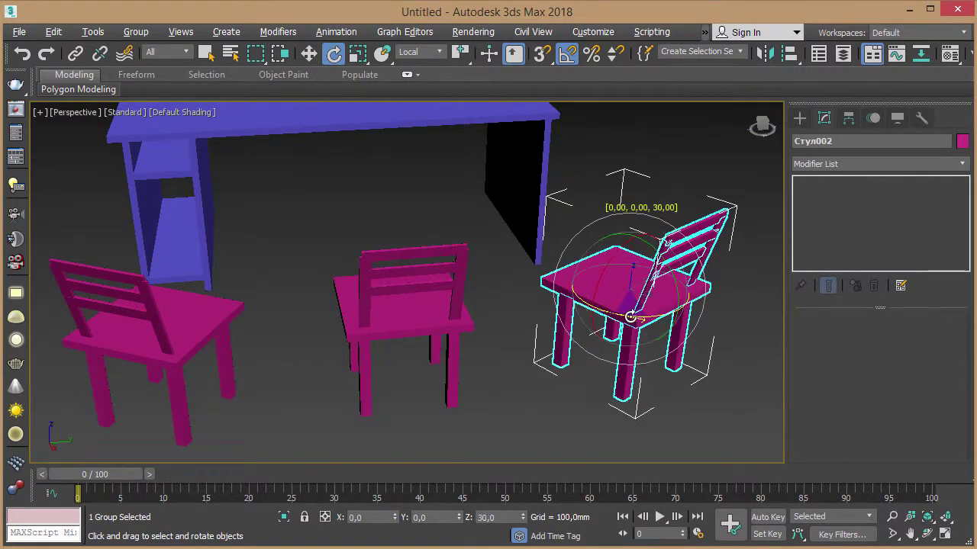
{"action": "mouse_move", "coordinate": [495, 292]}
{"action": "middle_mouse_down", "text": "alt"}
{"action": "mouse_move", "coordinate": [569, 260]}
{"action": "mouse_move", "coordinate": [544, 235]}
{"action": "mouse_move", "coordinate": [499, 235]}
{"action": "middle_mouse_up", "text": "alt"}
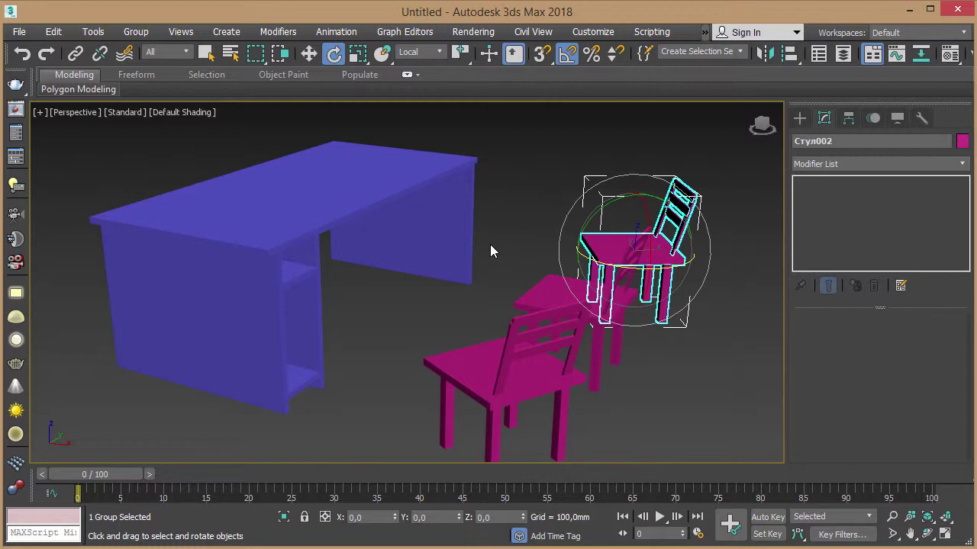
{"action": "mouse_move", "coordinate": [458, 271]}
{"action": "middle_mouse_down"}
{"action": "mouse_move", "coordinate": [499, 251]}
{"action": "mouse_move", "coordinate": [506, 259]}
{"action": "middle_mouse_up"}
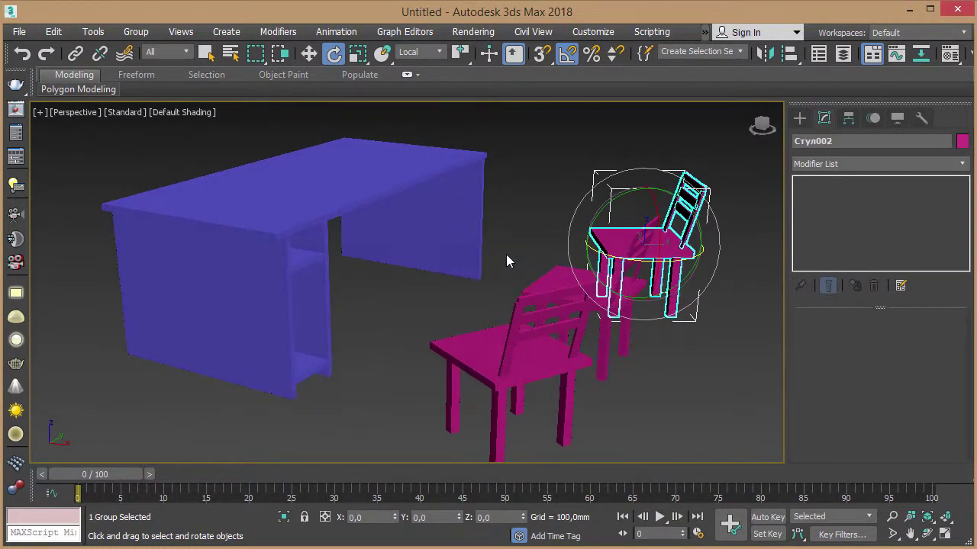